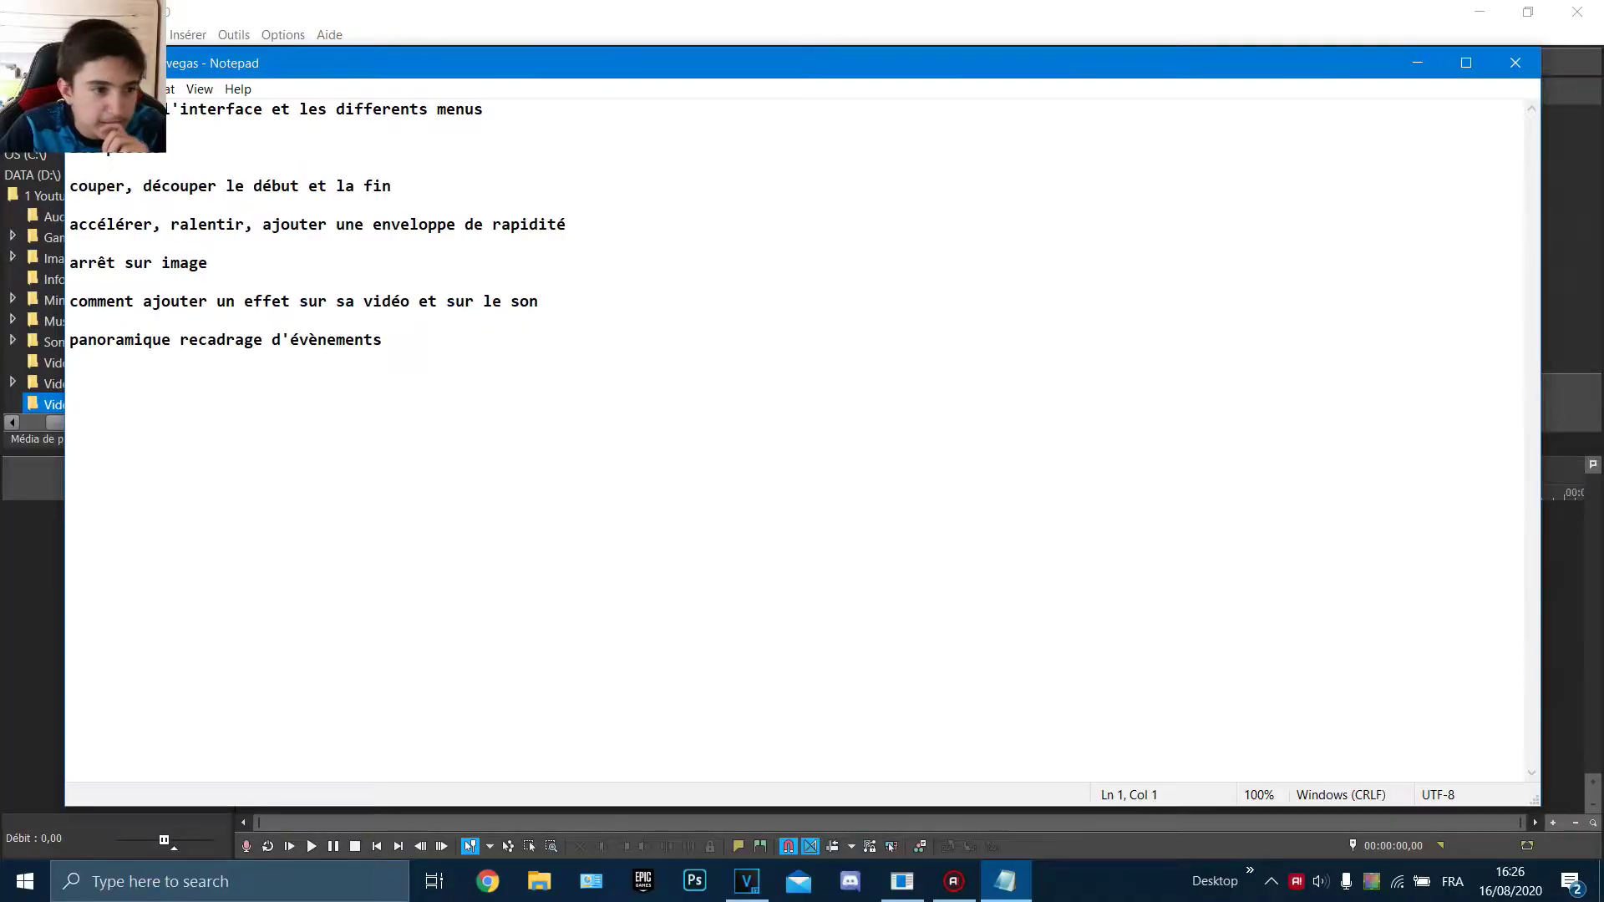
Switch from the notes to VEGAS Pro and look through the project media, file explorer and video effects library
{"action": "key", "text": "shift+Up"}
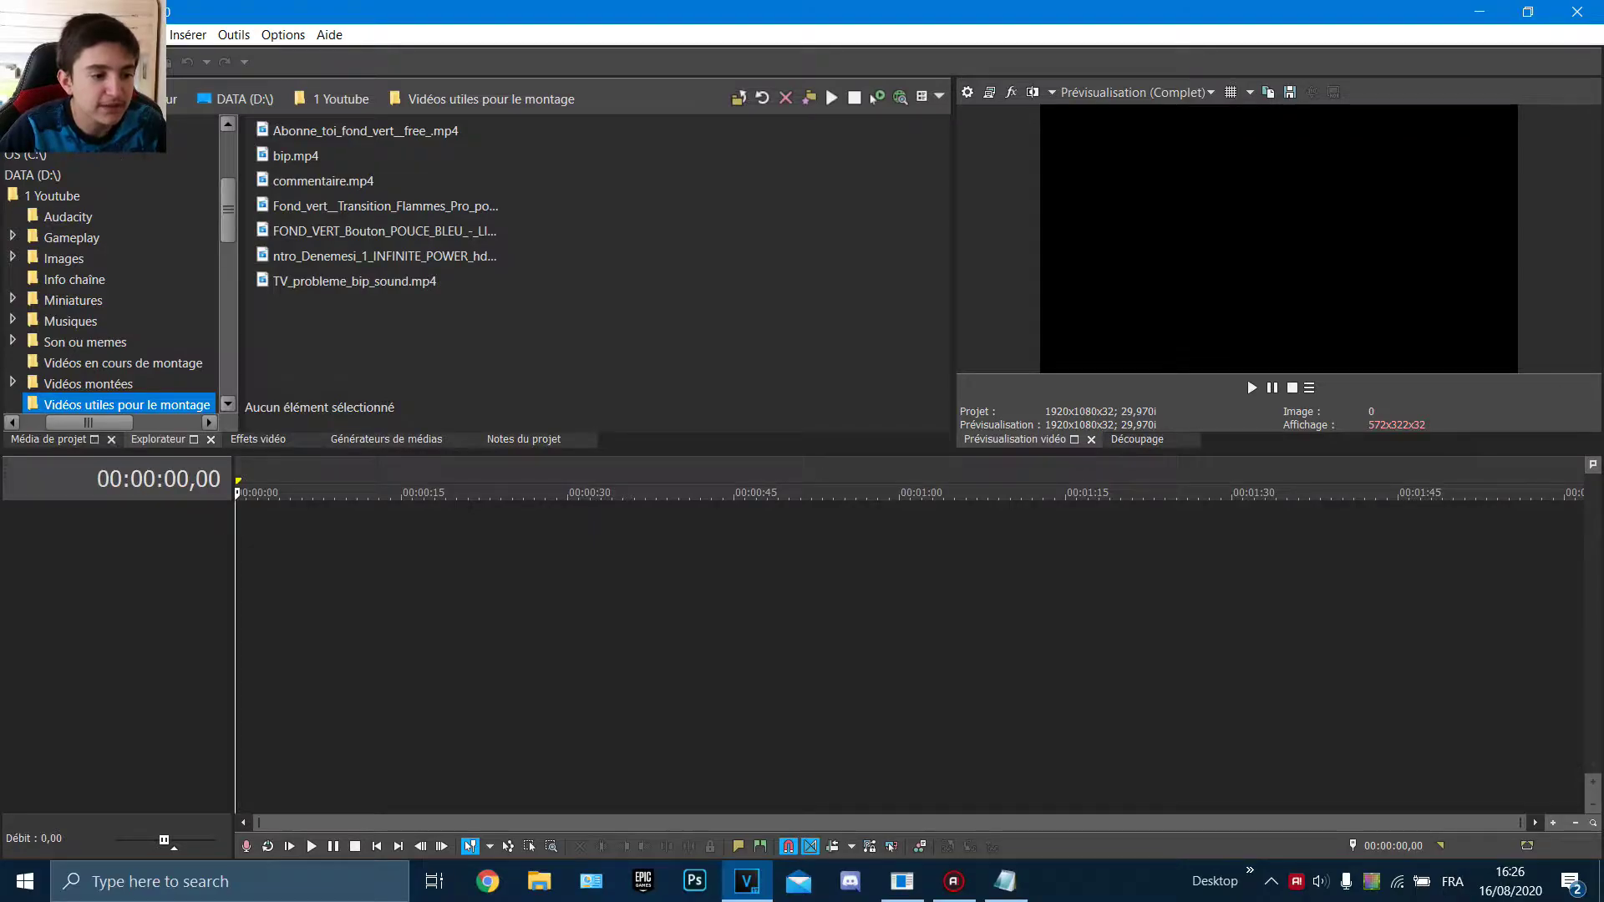
{"action": "key", "text": "alt+5"}
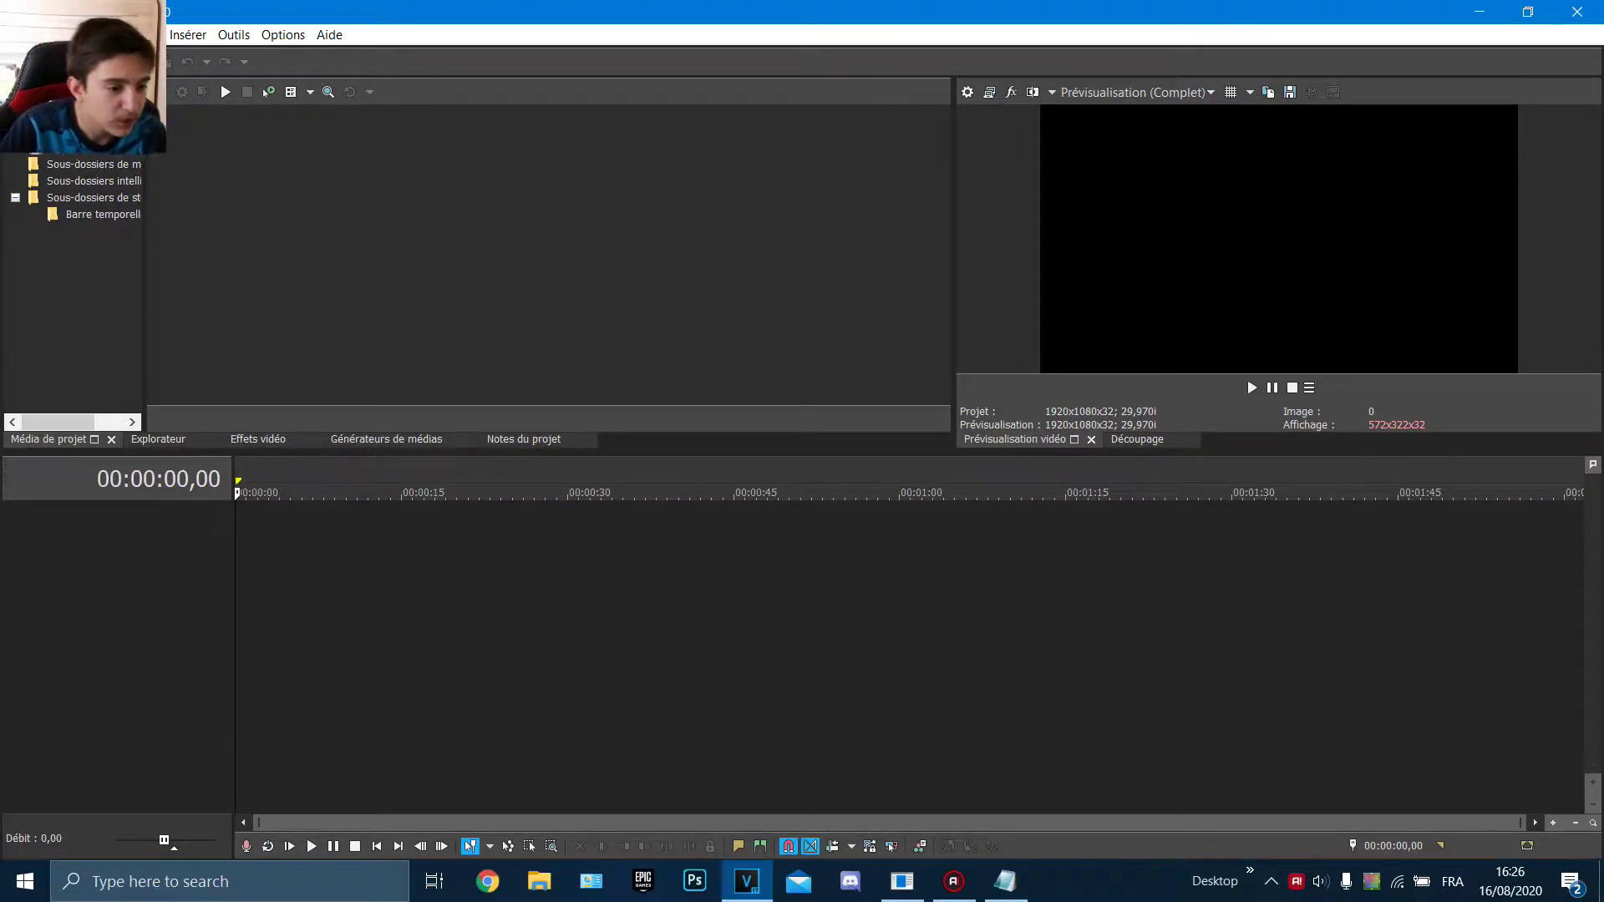
{"action": "left_click_drag", "start_coordinate": [204, 141], "coordinate": [358, 234]}
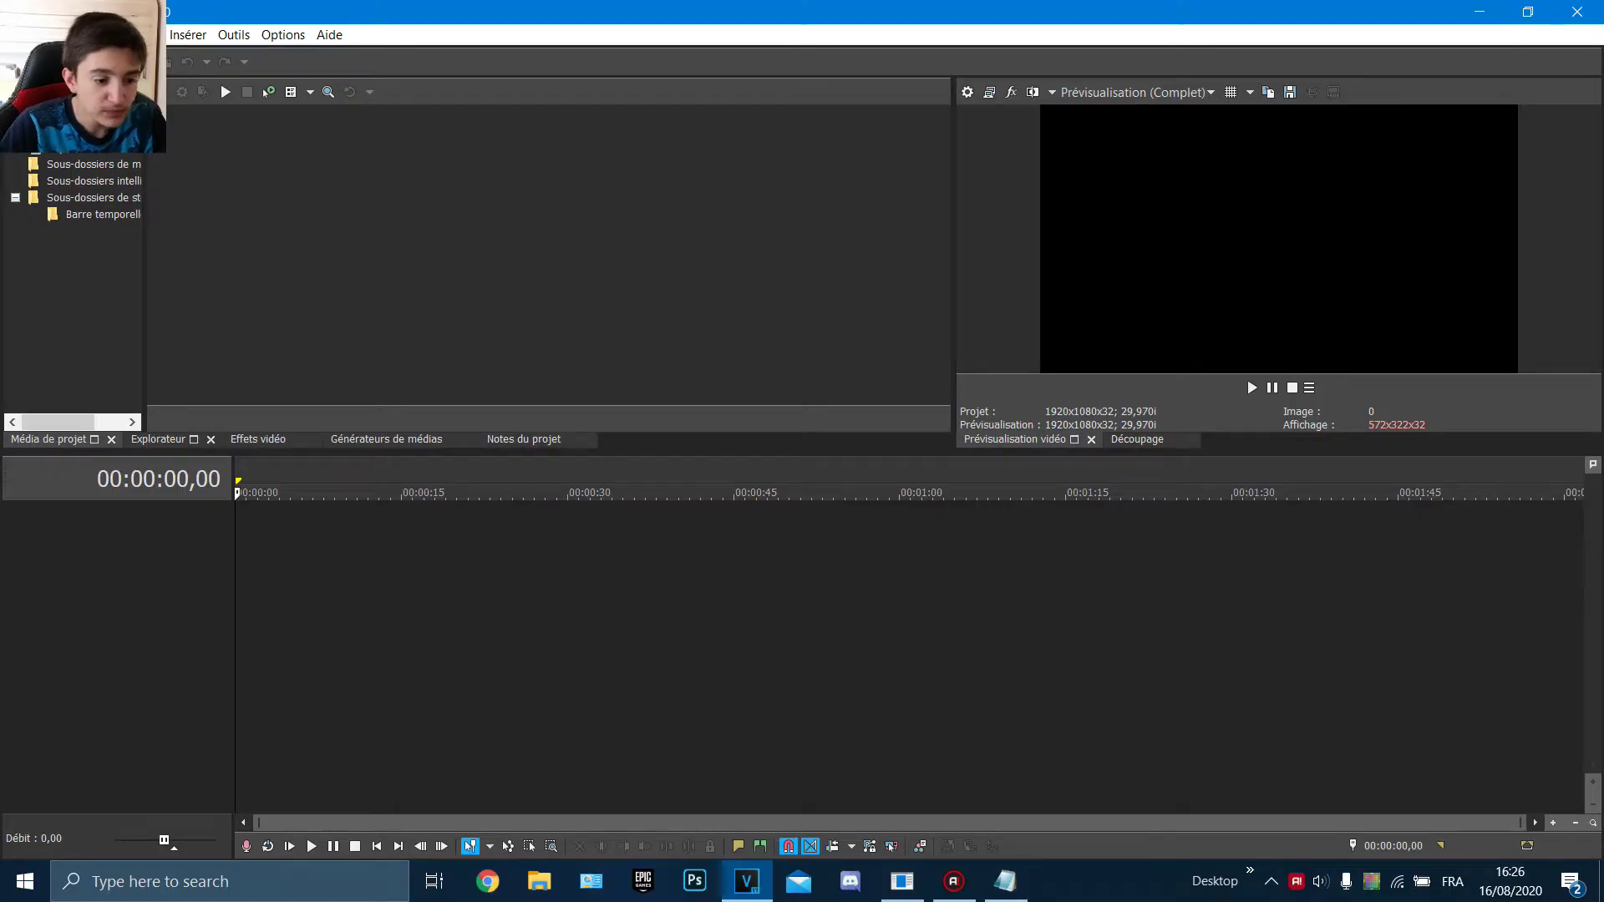
{"action": "left_click", "coordinate": [159, 440]}
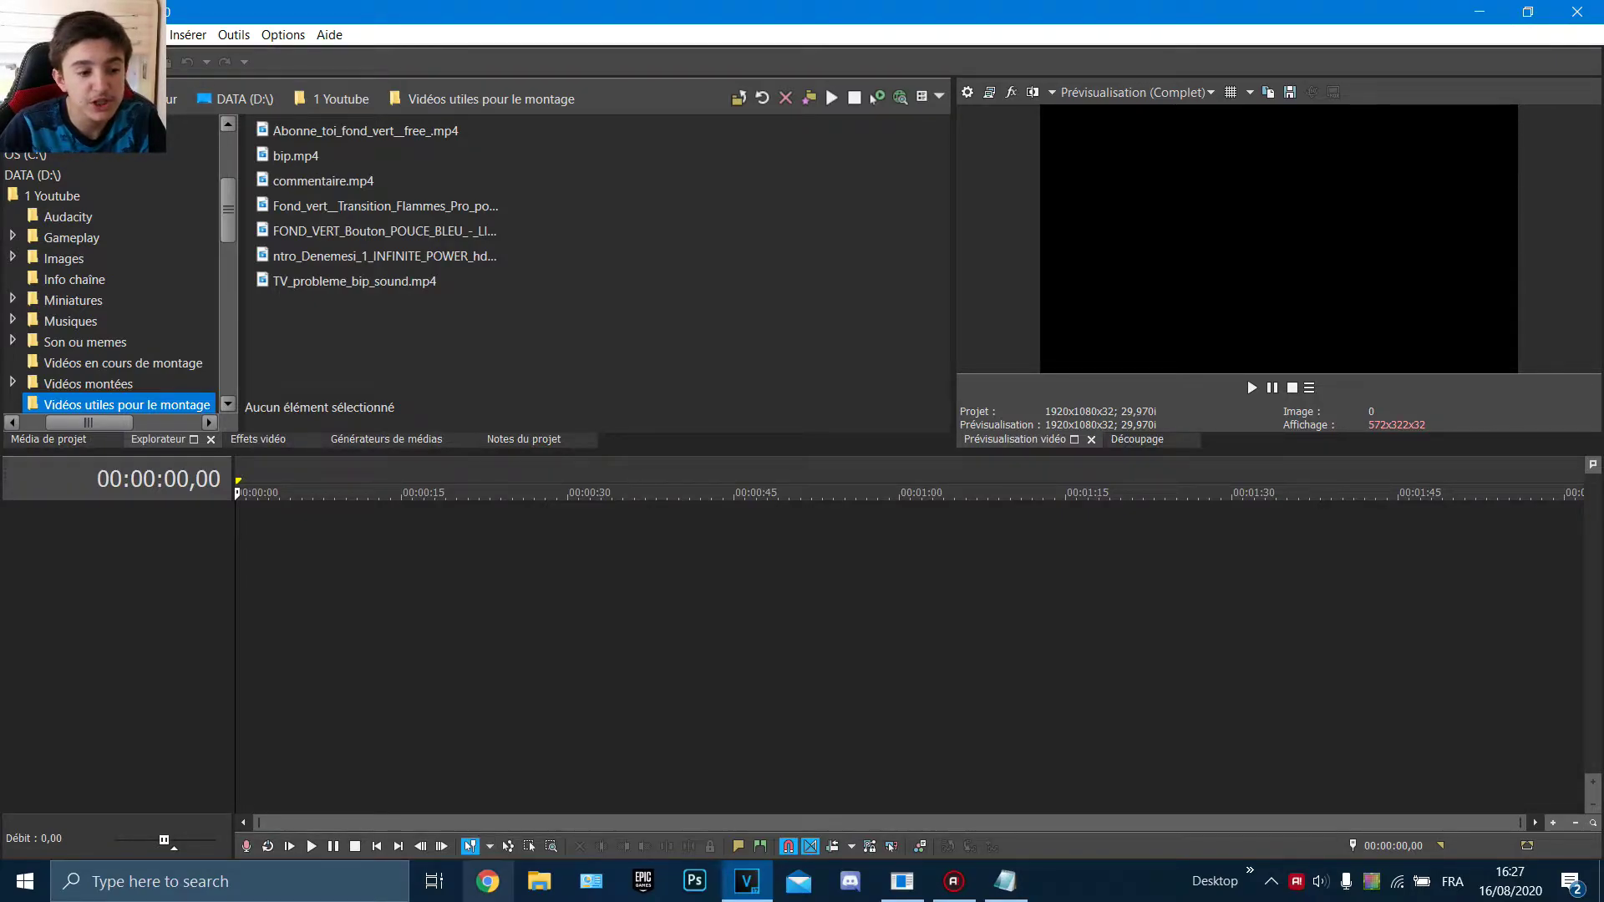
{"action": "left_click", "coordinate": [258, 439]}
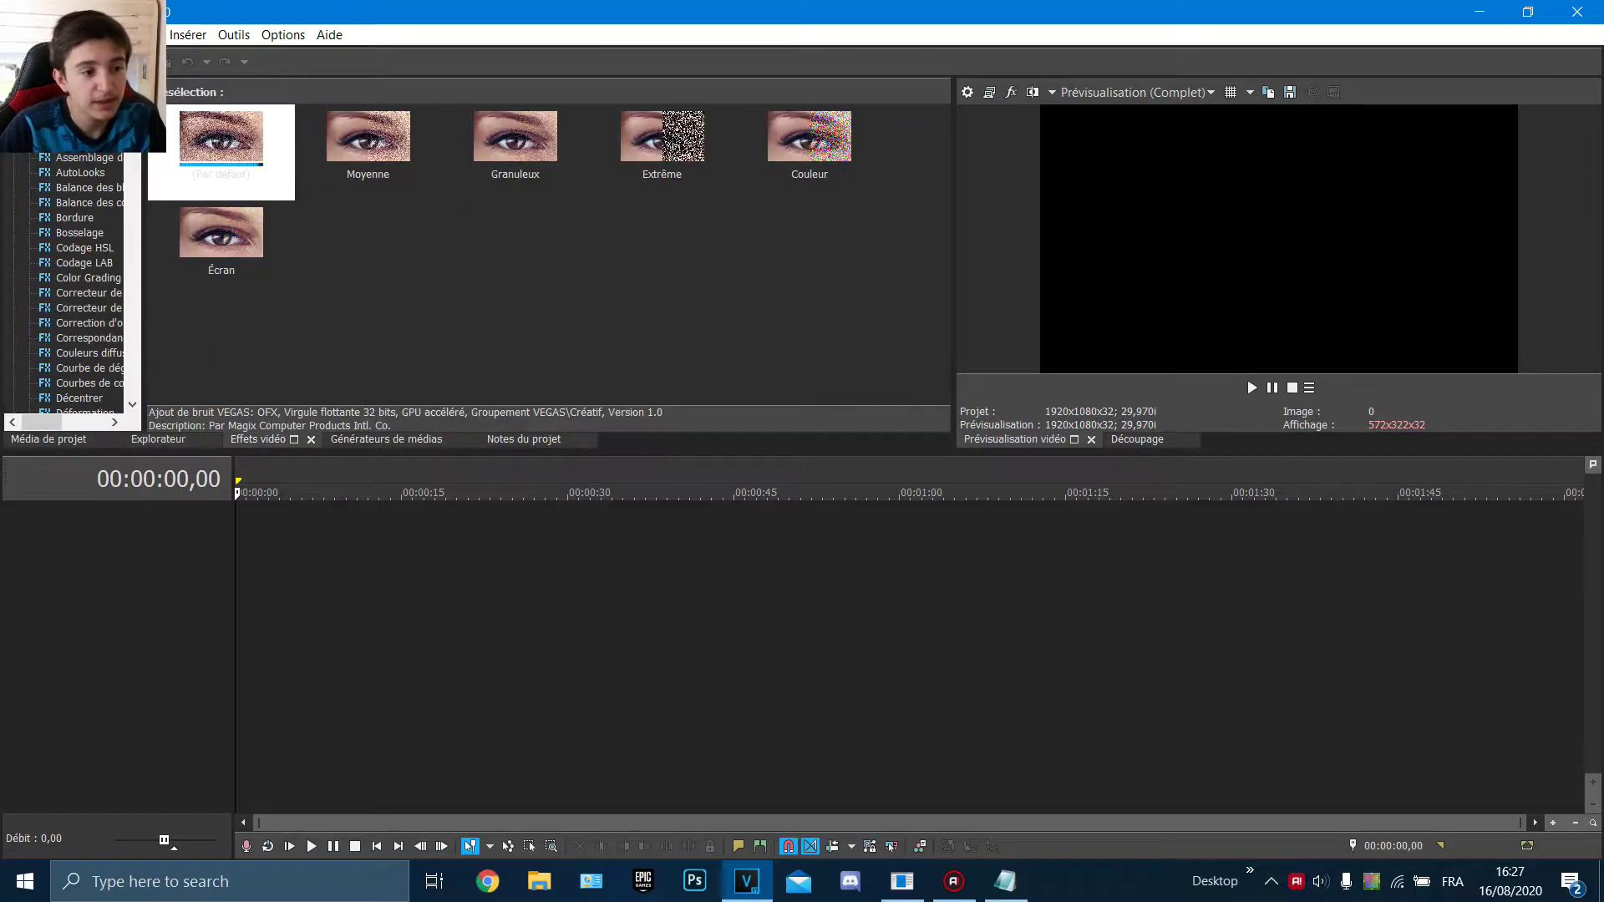
{"action": "scroll", "coordinate": [79, 276], "scroll_direction": "down", "scroll_amount": 20}
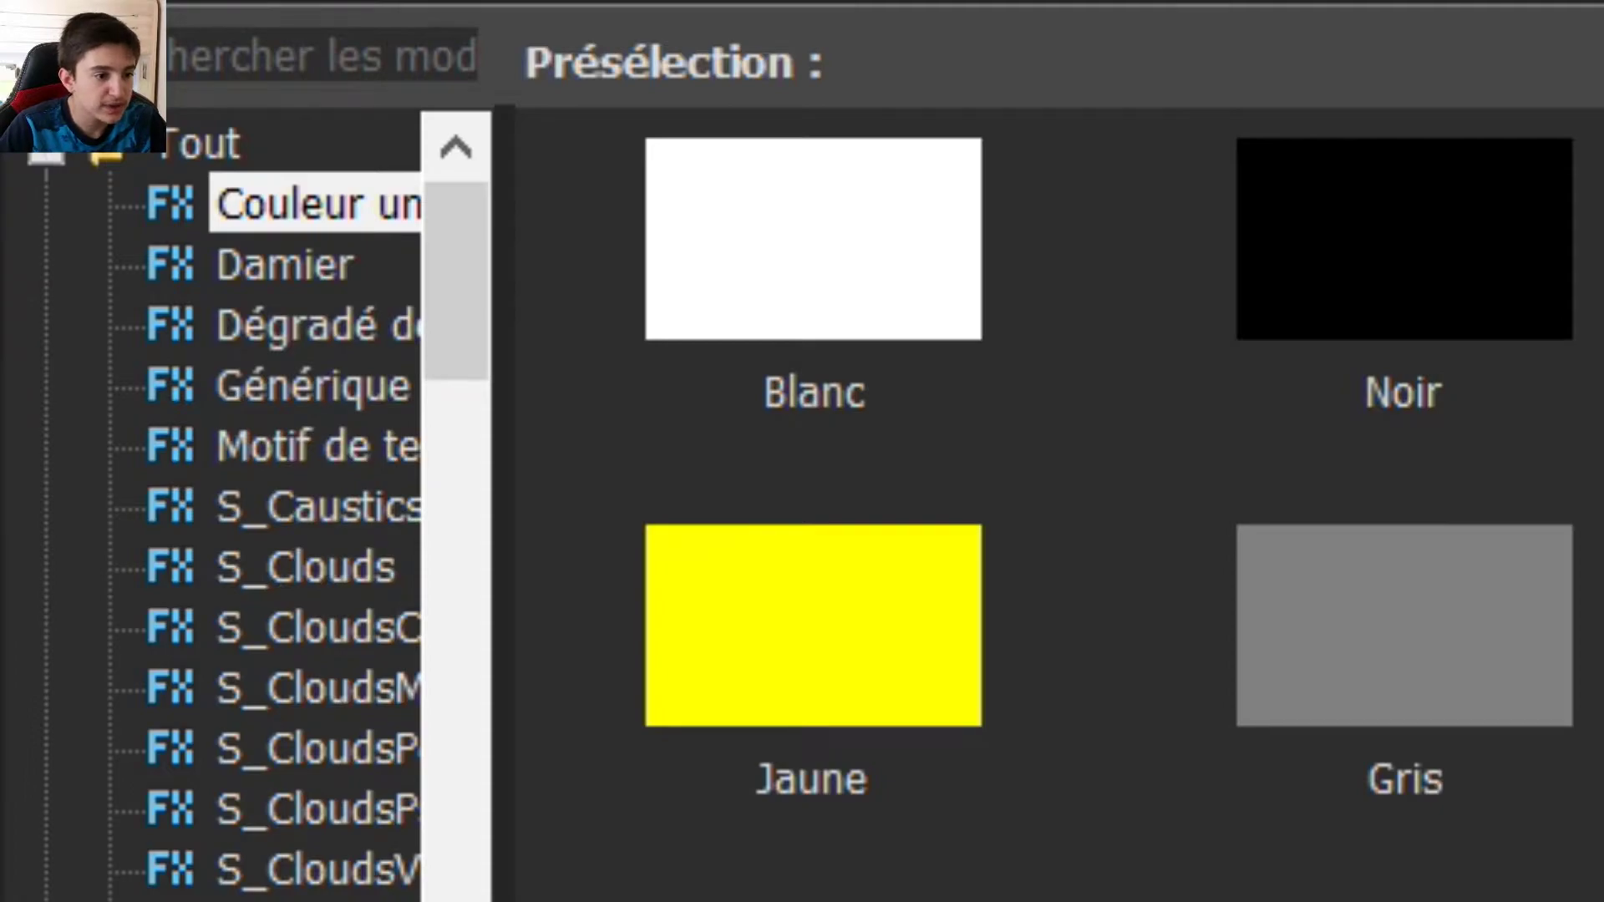
Collapse the full media generator list and look through its categories, such as OFX, GPU accéléré, VEGAS and Universe Legacy
{"action": "left_click", "coordinate": [46, 146]}
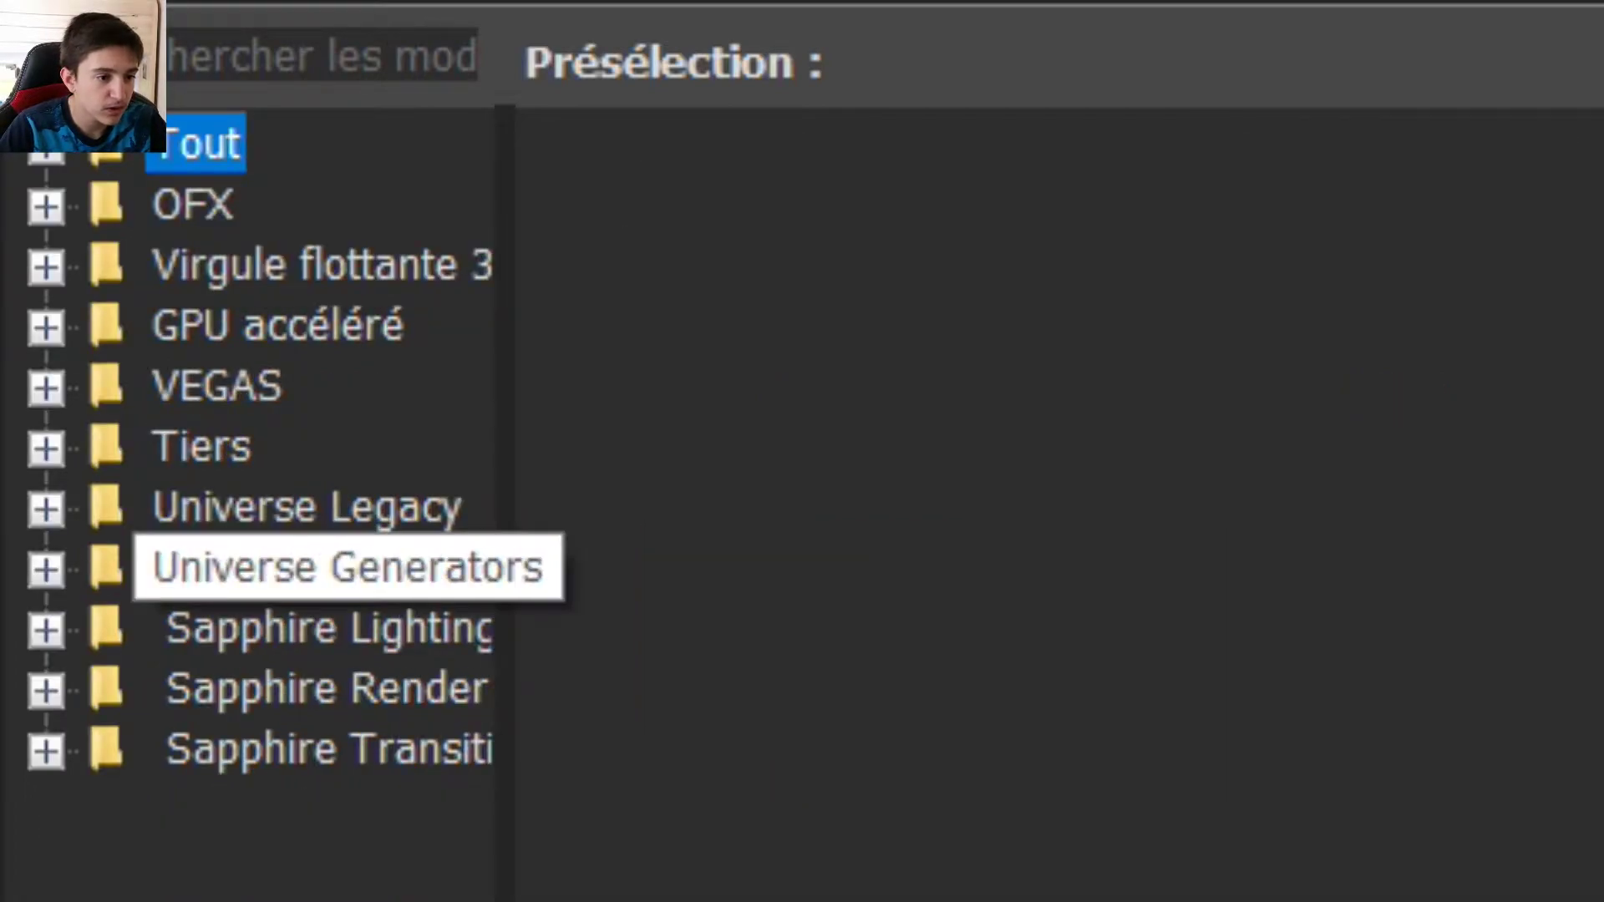
{"action": "left_click", "coordinate": [277, 325]}
{"action": "left_click", "coordinate": [322, 265]}
{"action": "left_click", "coordinate": [192, 204]}
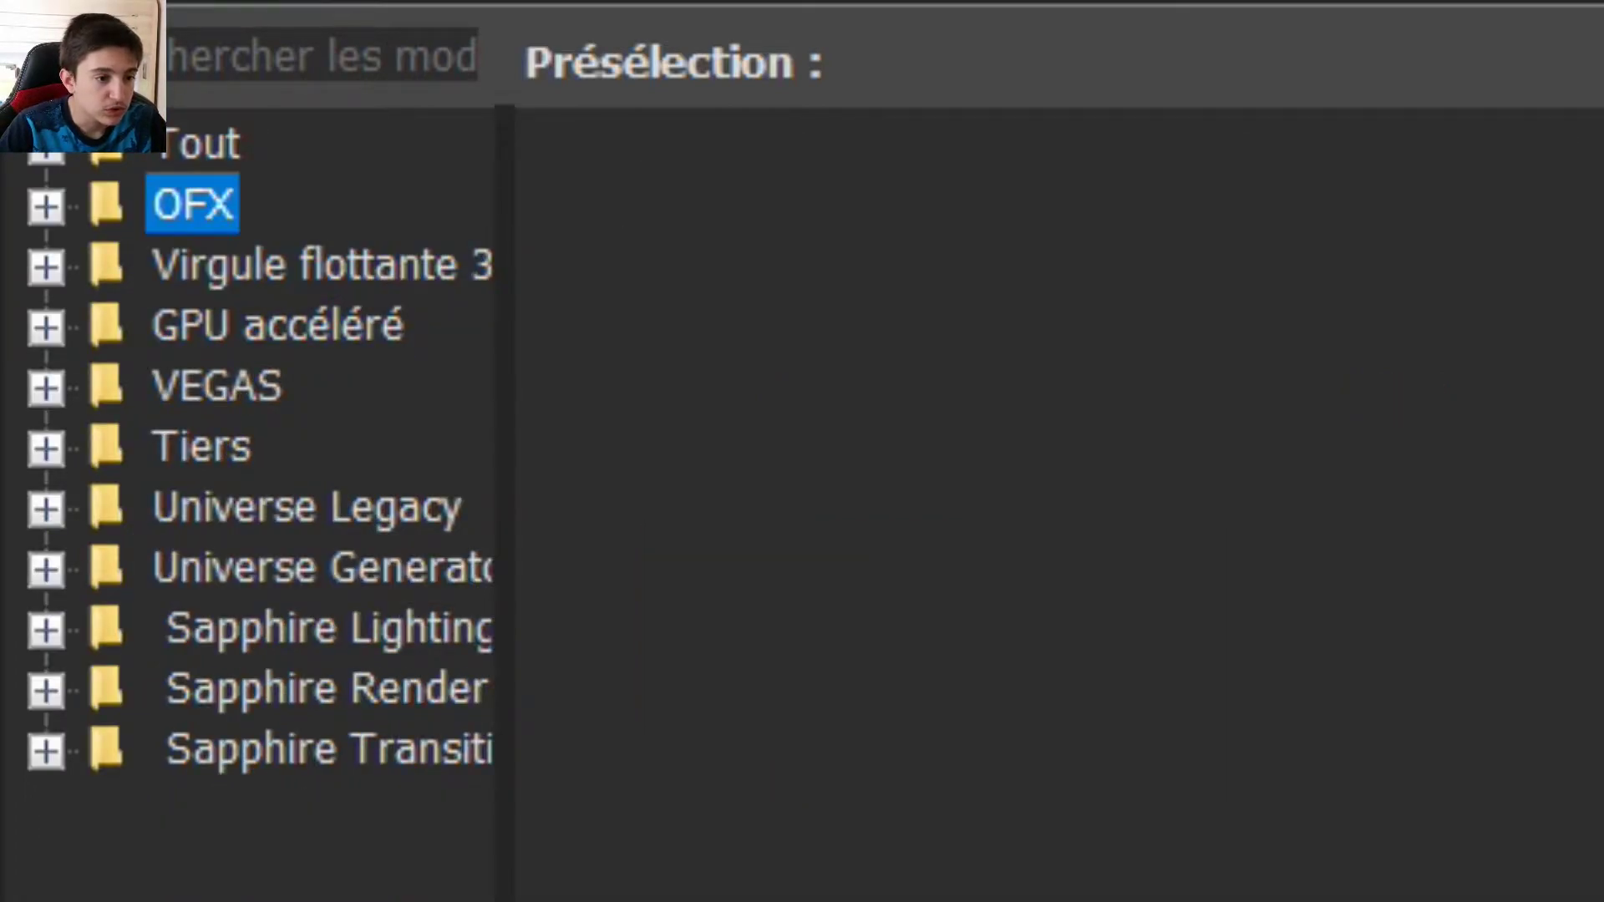
{"action": "left_click", "coordinate": [305, 507]}
{"action": "left_click", "coordinate": [217, 386]}
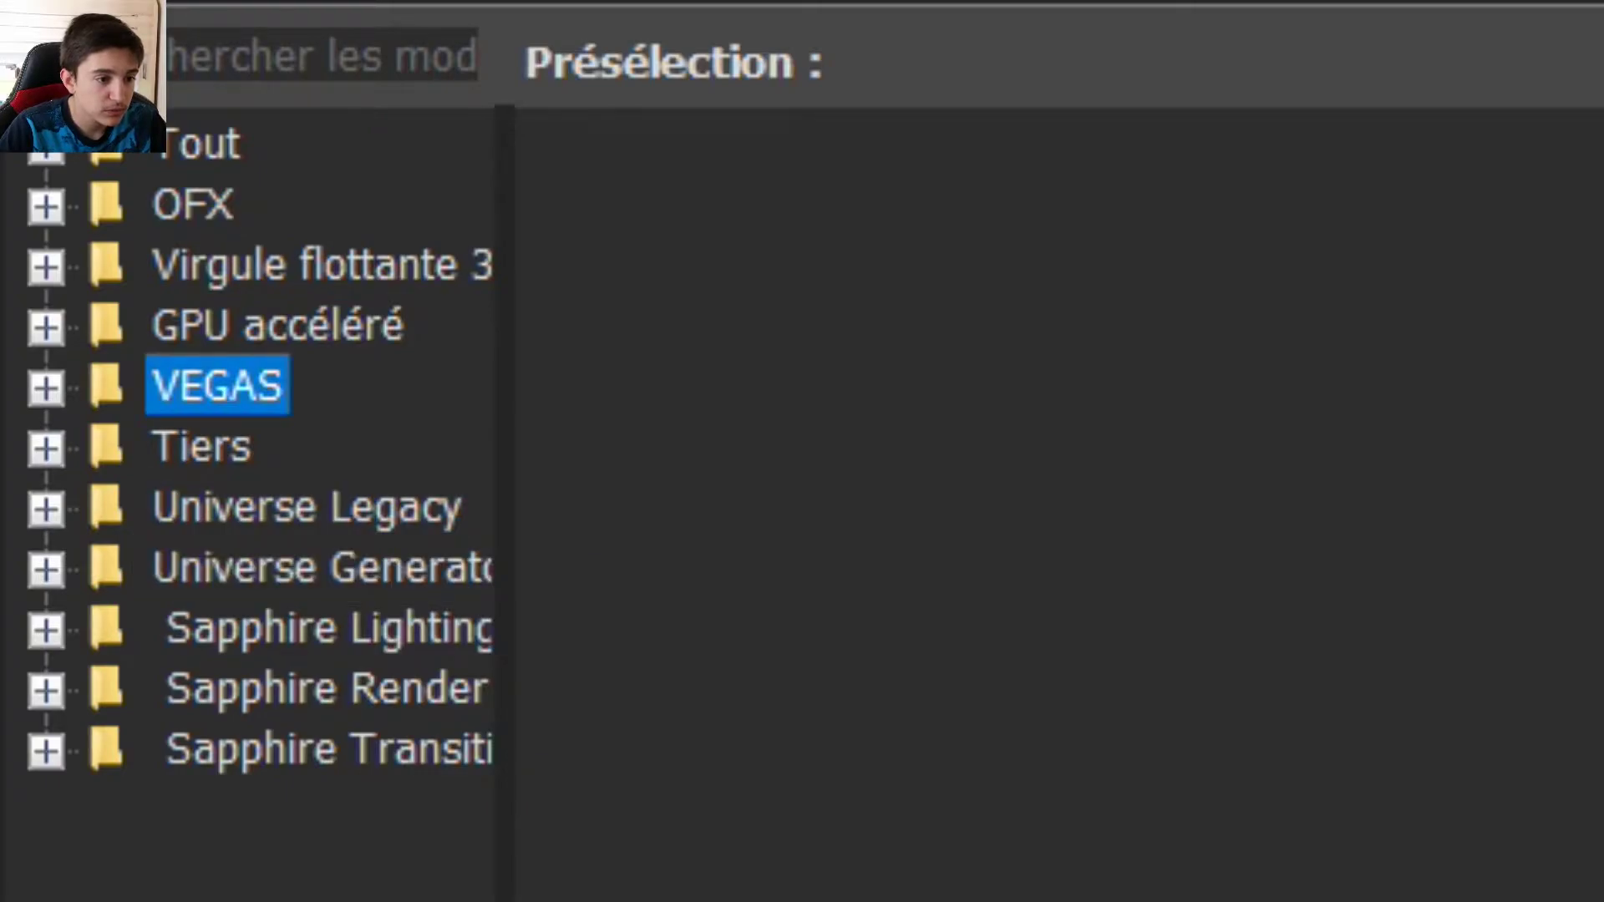
{"action": "left_click", "coordinate": [192, 205]}
{"action": "left_click", "coordinate": [201, 144]}
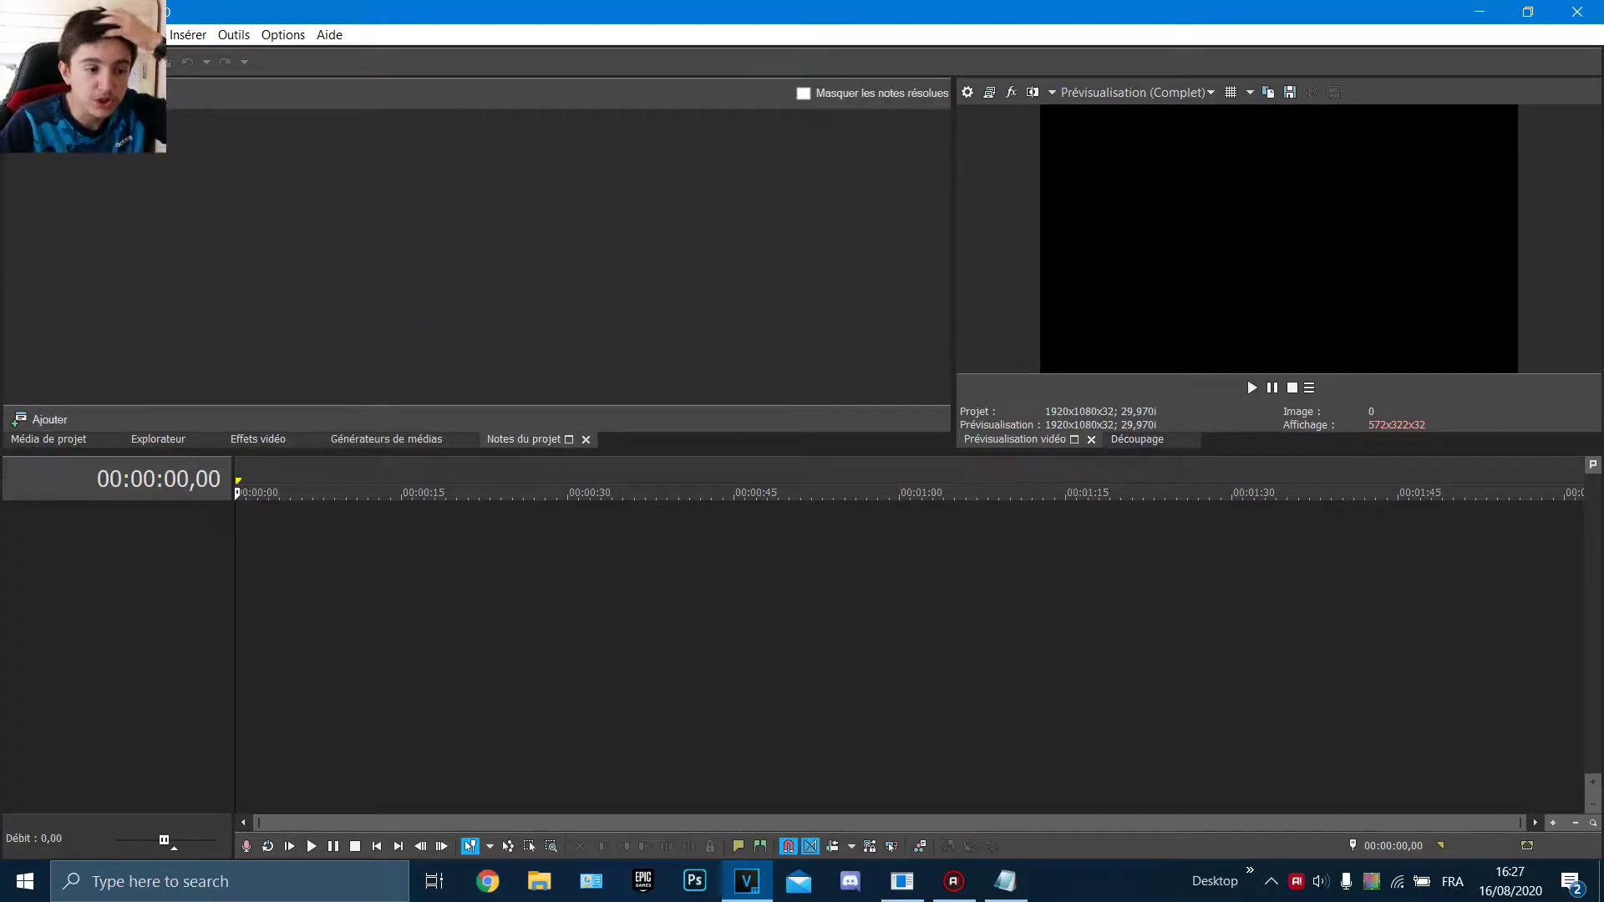
Add a project note reading "efezjfhezqfze"
{"action": "left_click", "coordinate": [42, 418]}
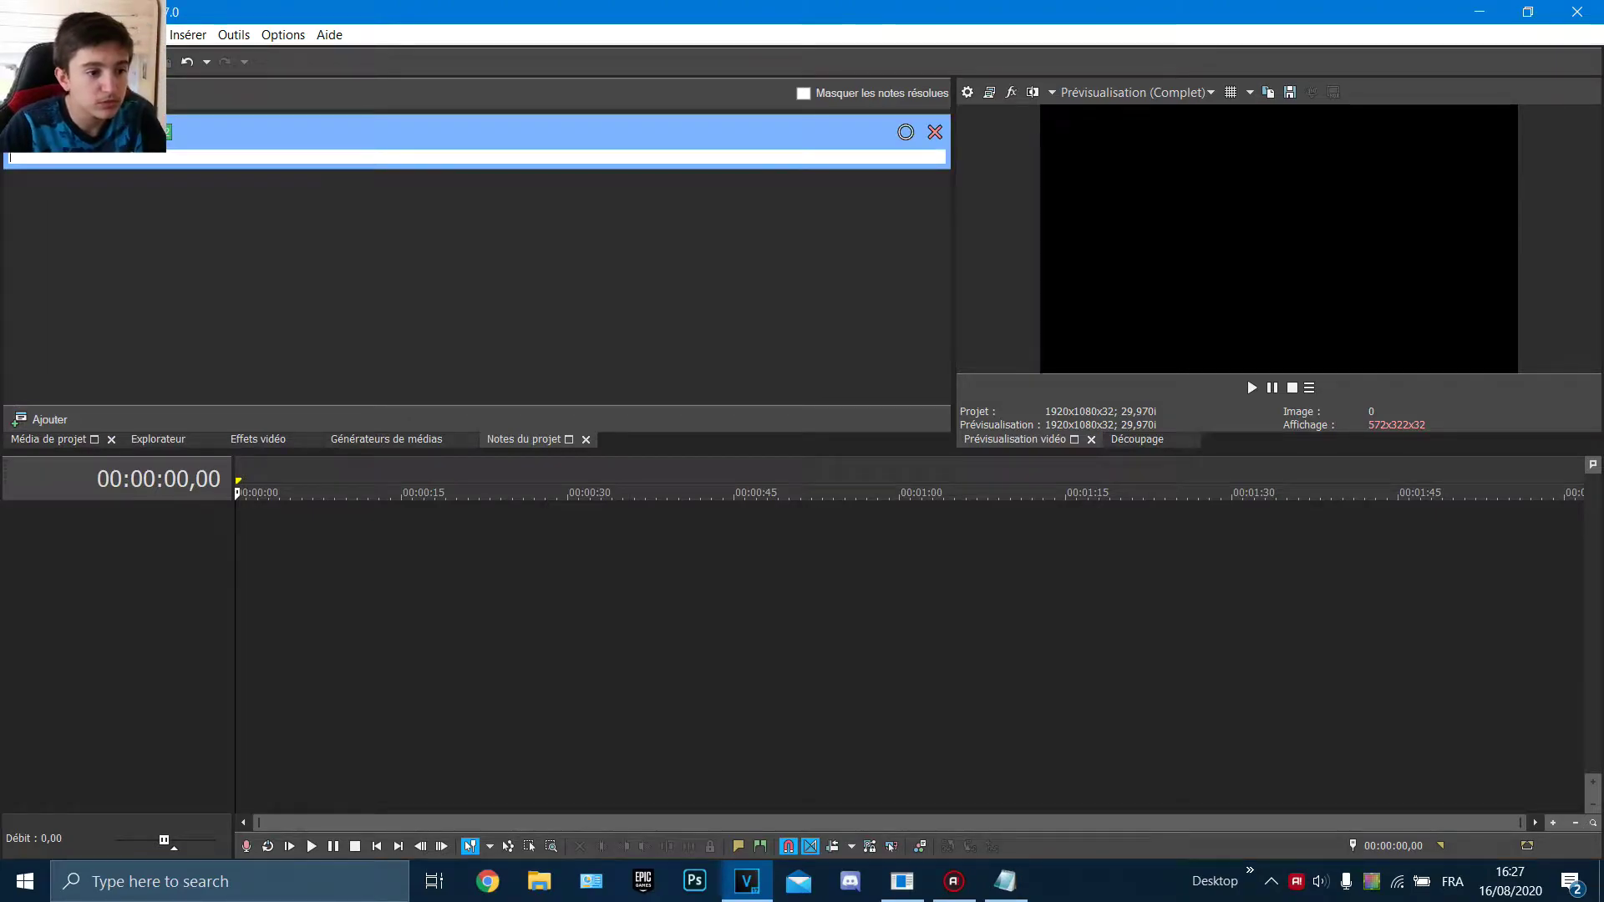
{"action": "type", "text": "efezjfhezqfze"}
{"action": "key", "text": "Return"}
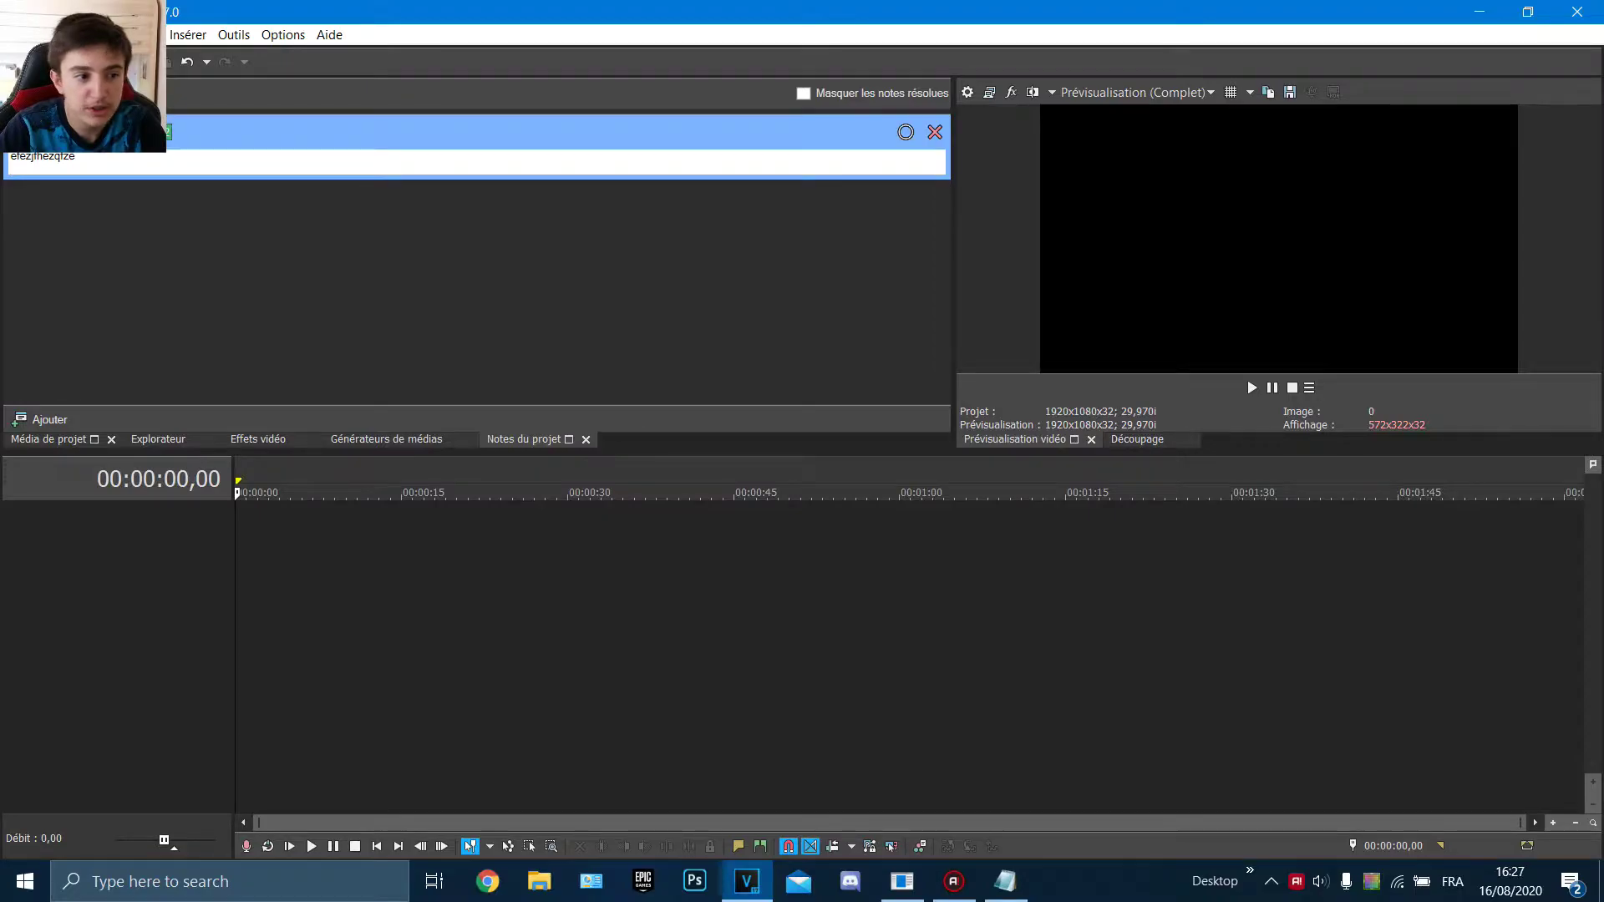
Toggle the project note's resolved status and delete the note
{"action": "left_click", "coordinate": [906, 132]}
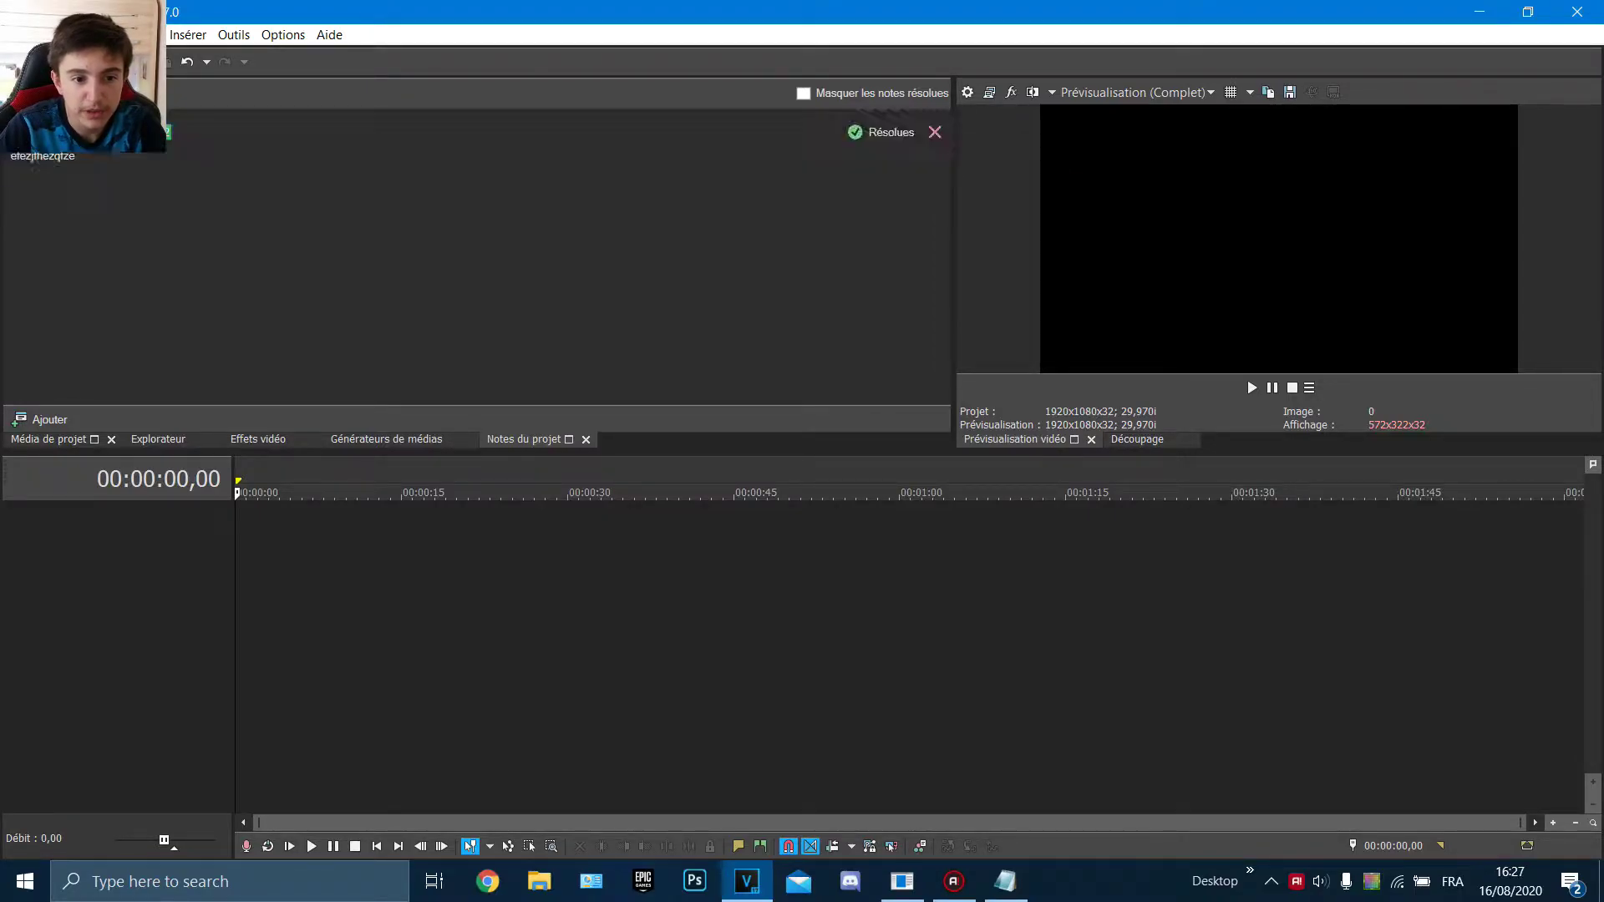
{"action": "left_click", "coordinate": [905, 132]}
{"action": "left_click", "coordinate": [905, 132]}
{"action": "left_click", "coordinate": [934, 132]}
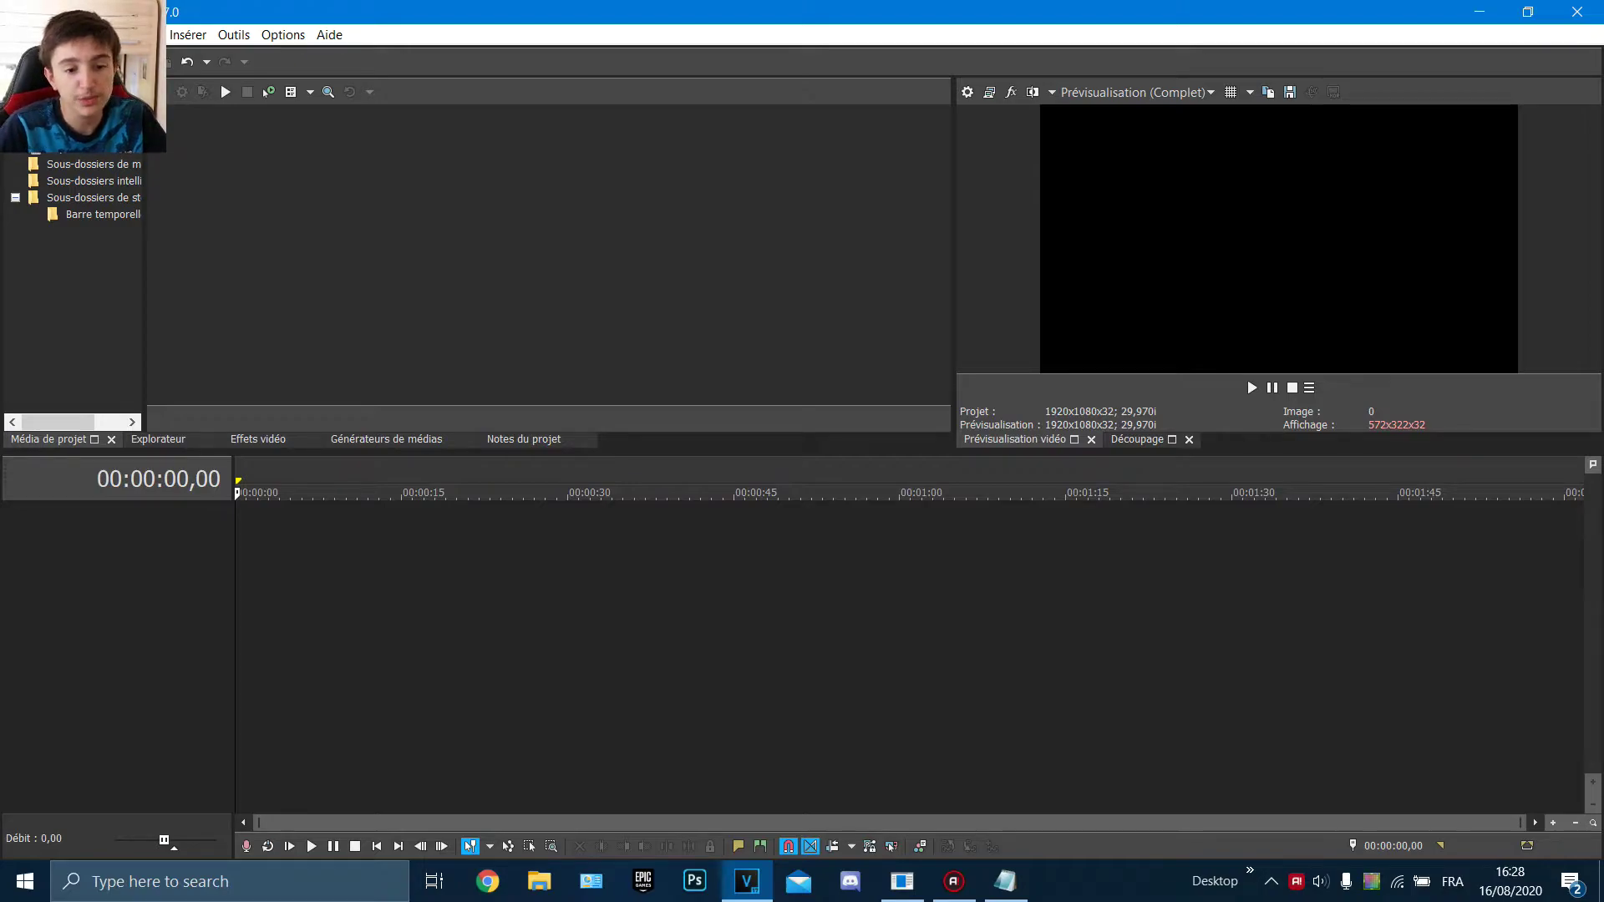
View the Découpage window, and try docking the video preview beside the project media and back under Découpage
{"action": "left_click", "coordinate": [1136, 438]}
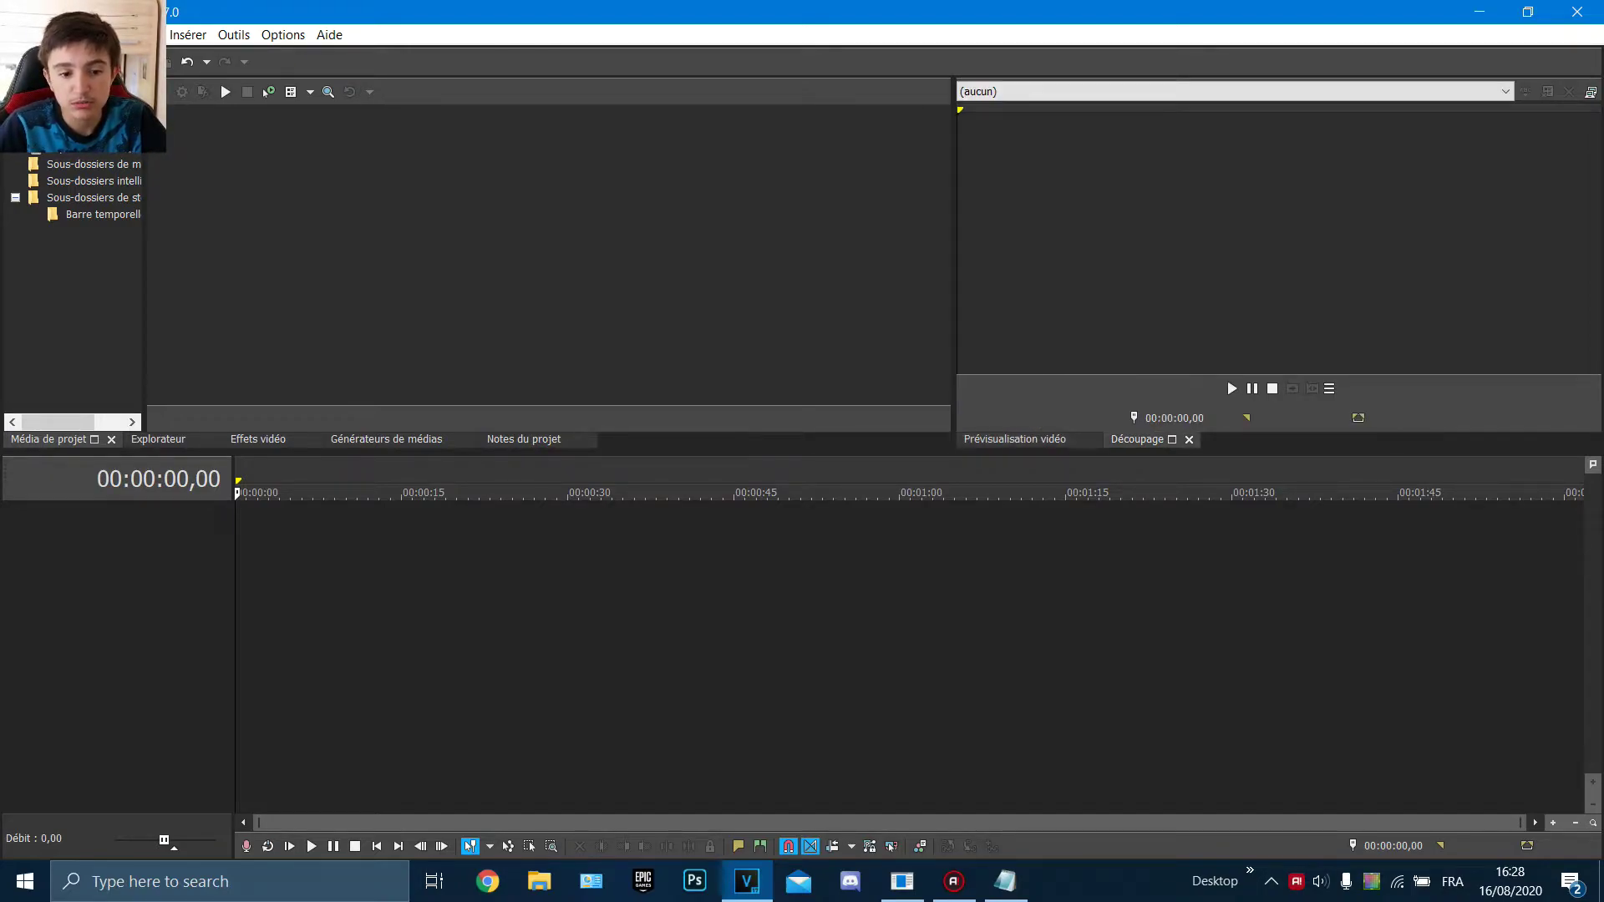
{"action": "left_click", "coordinate": [1014, 439]}
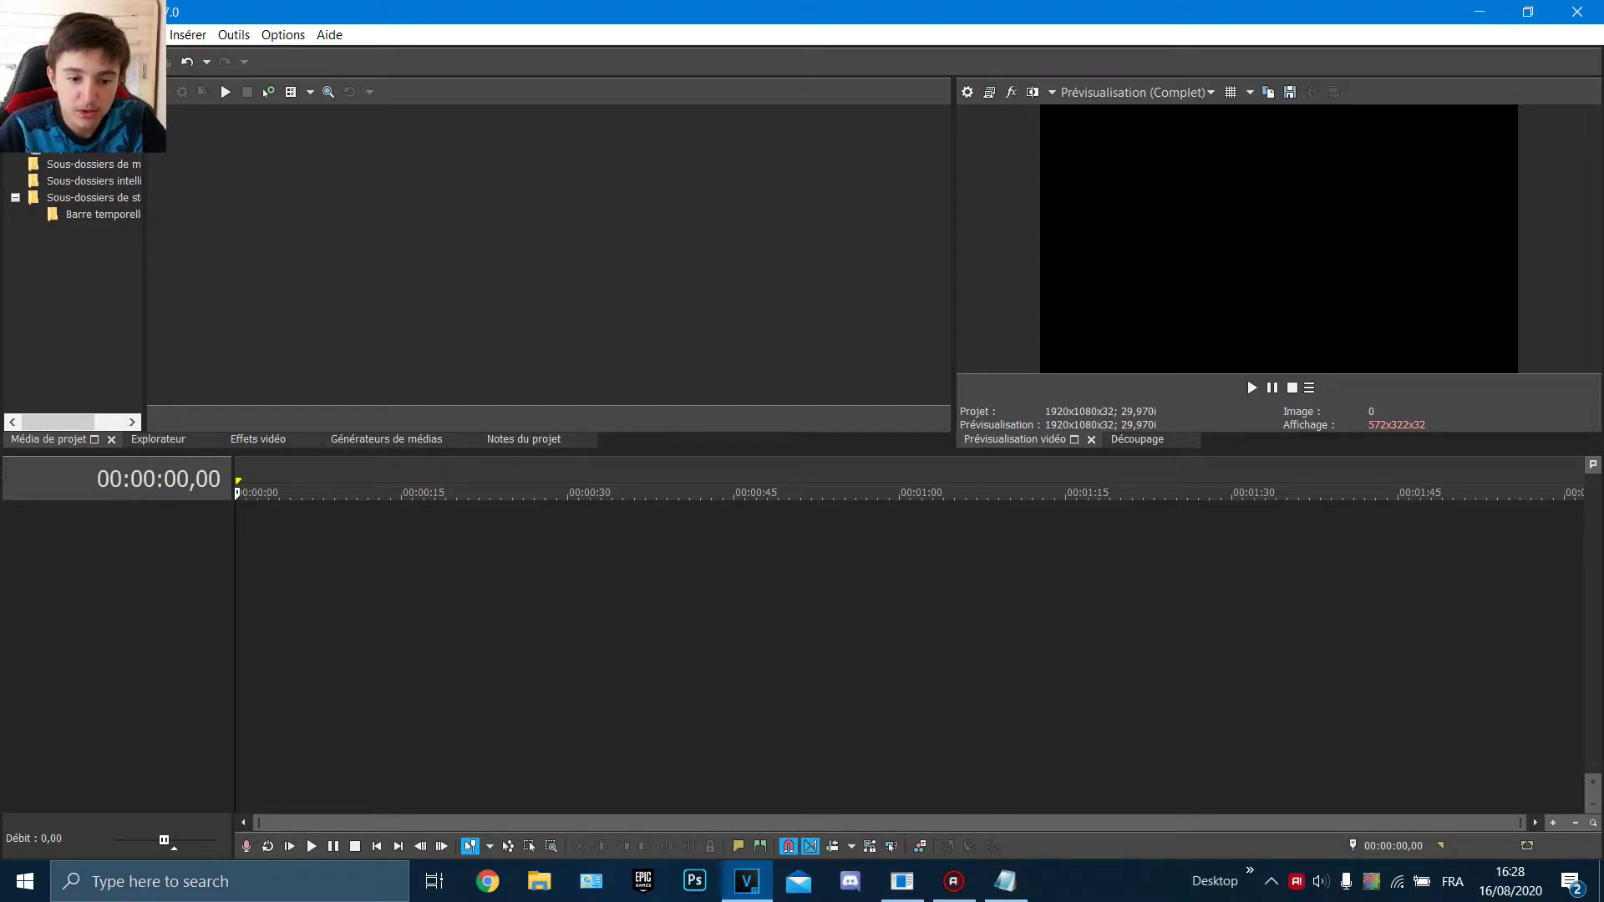
{"action": "left_click_drag", "start_coordinate": [1015, 439], "coordinate": [243, 105]}
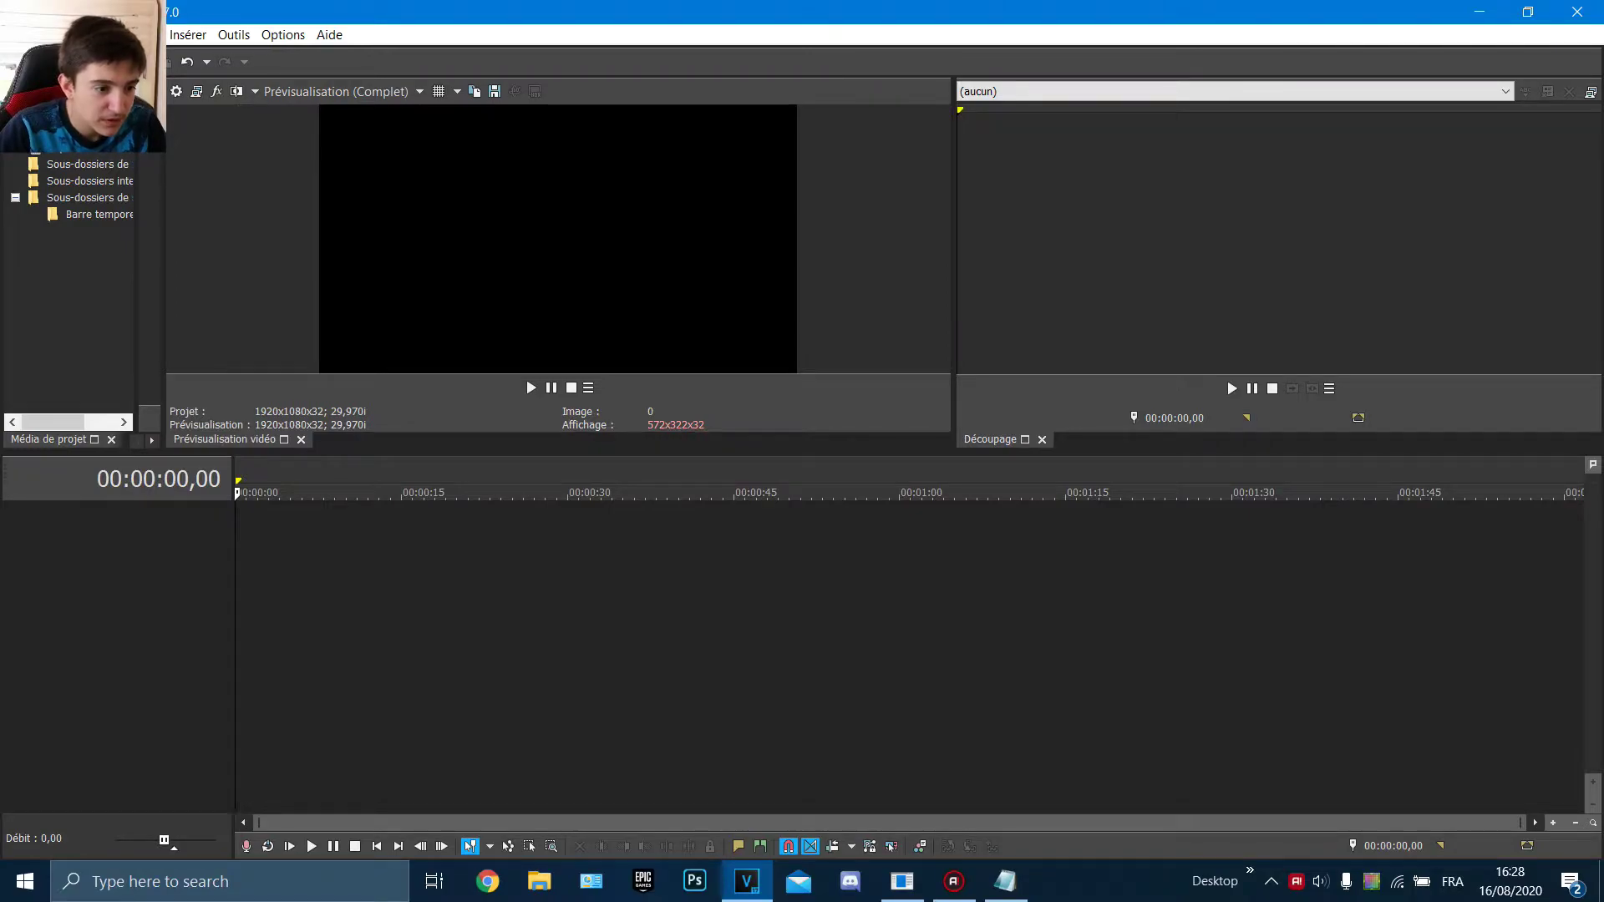
{"action": "left_click", "coordinate": [151, 440]}
{"action": "left_click", "coordinate": [151, 440]}
{"action": "left_click", "coordinate": [151, 440]}
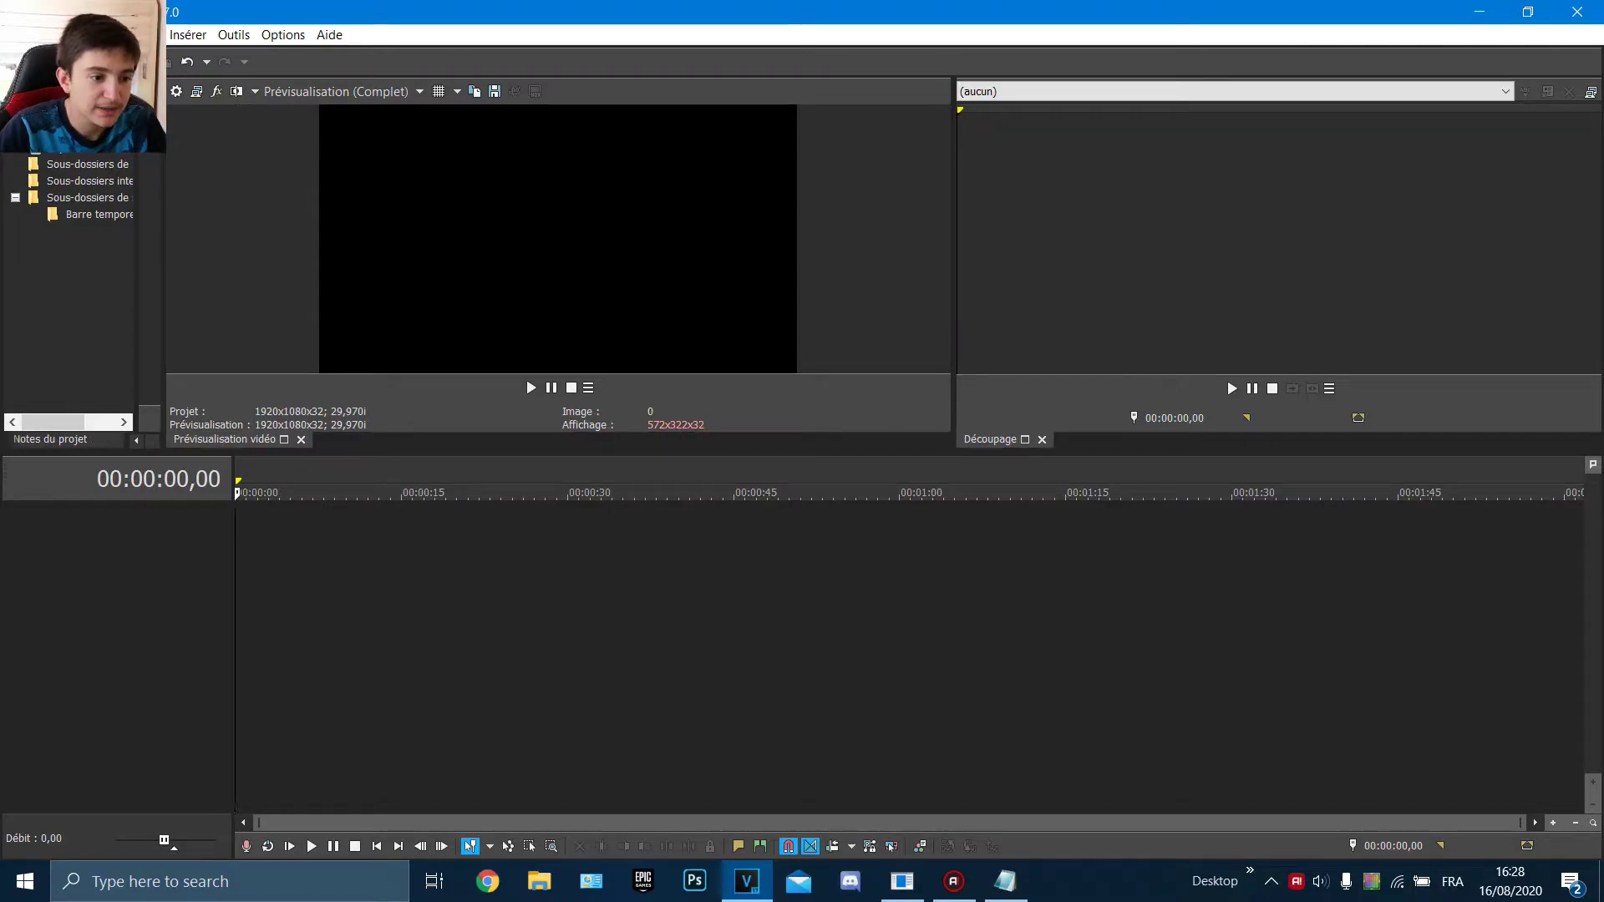
{"action": "left_click_drag", "start_coordinate": [224, 439], "coordinate": [967, 449]}
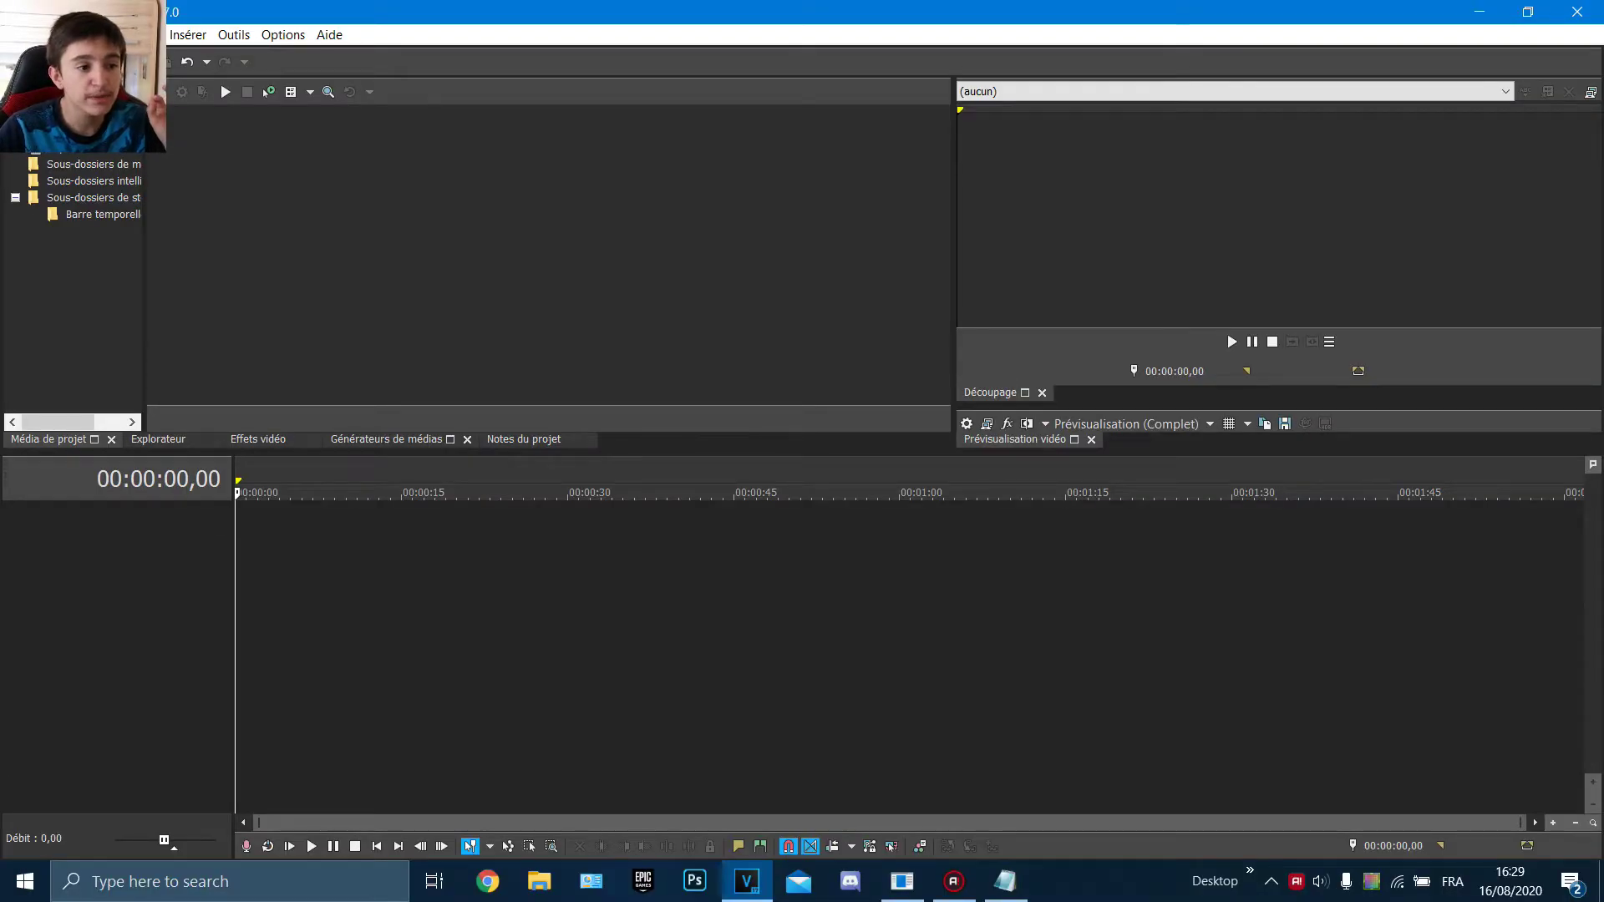
Restore the default window layout, Mise en forme par défaut
{"action": "left_click", "coordinate": [131, 35]}
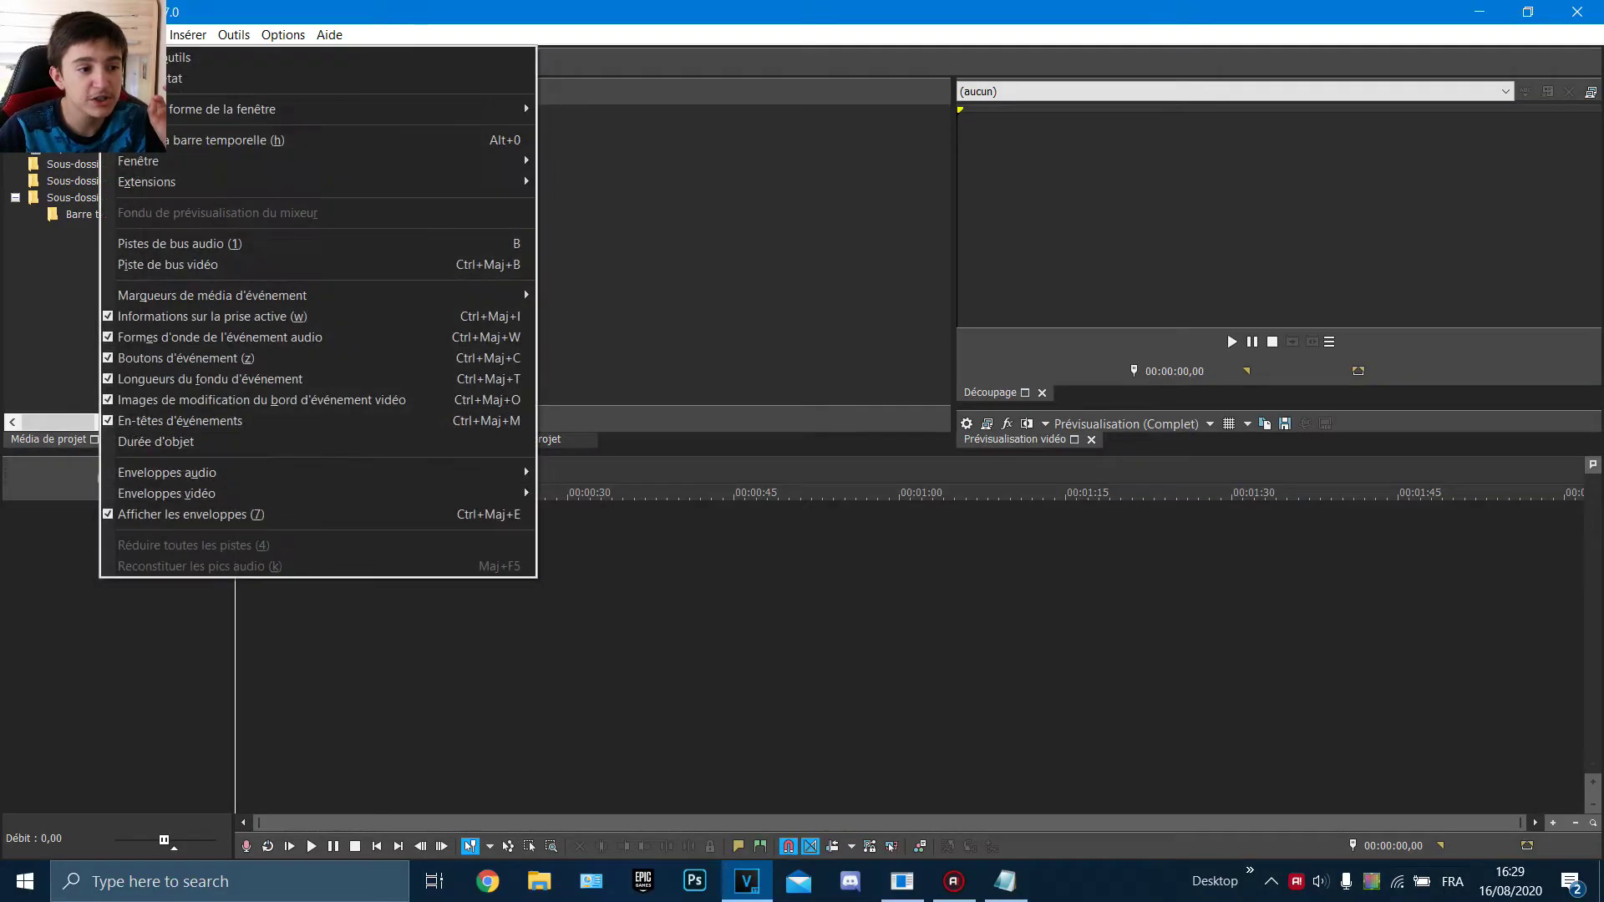
{"action": "mouse_move", "coordinate": [149, 109]}
{"action": "key", "text": "Right"}
{"action": "key", "text": "Down"}
{"action": "key", "text": "Down"}
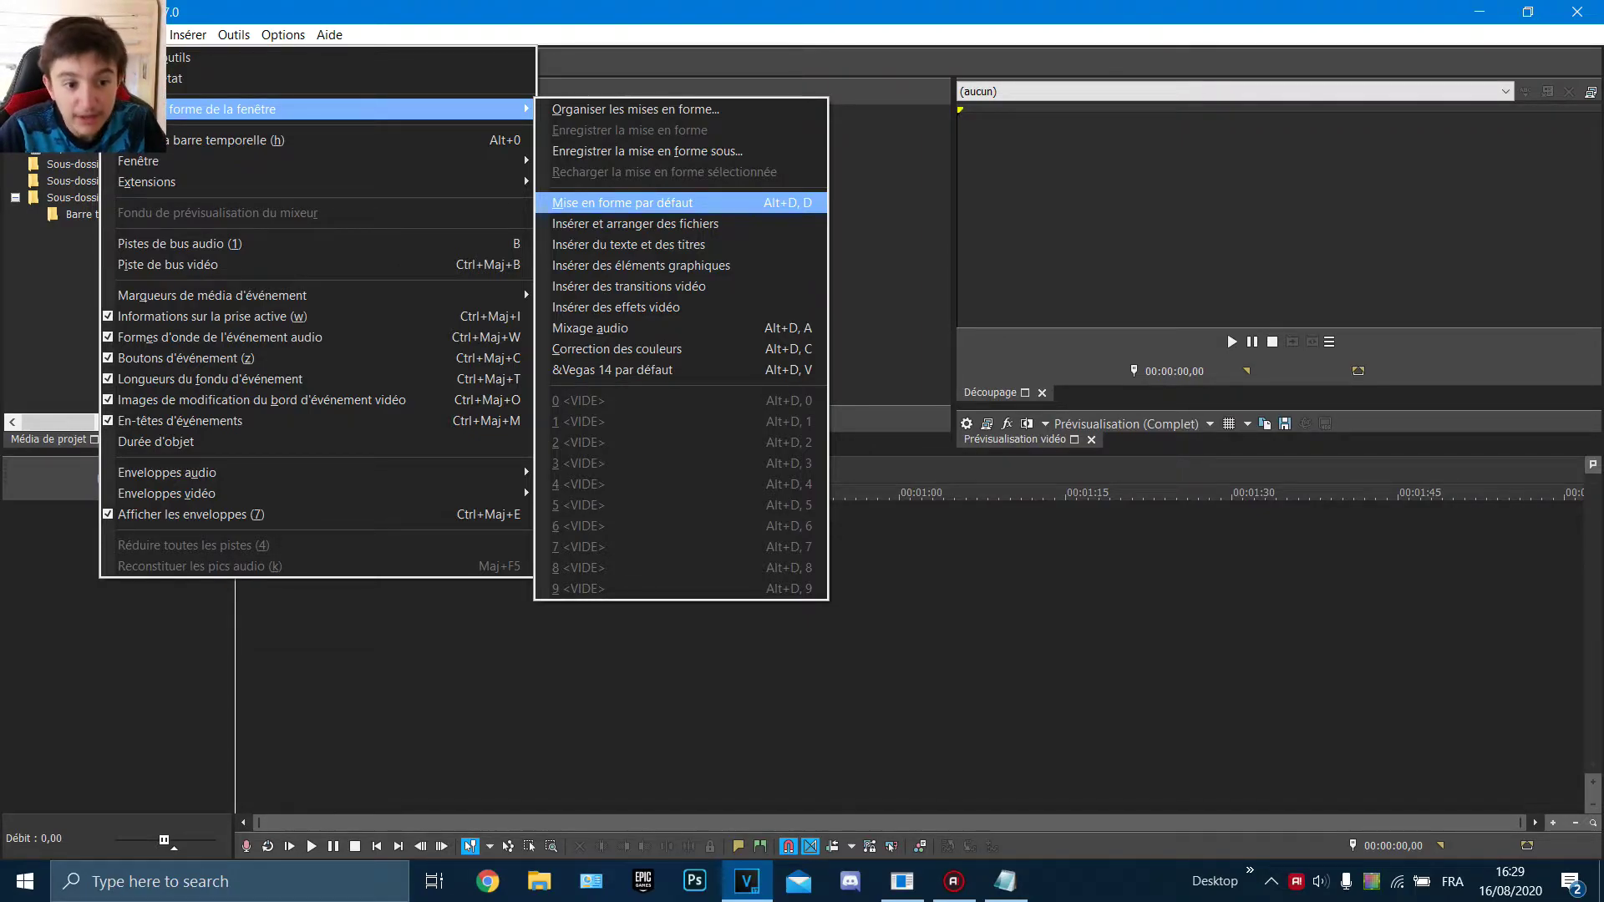
{"action": "key", "text": "Return"}
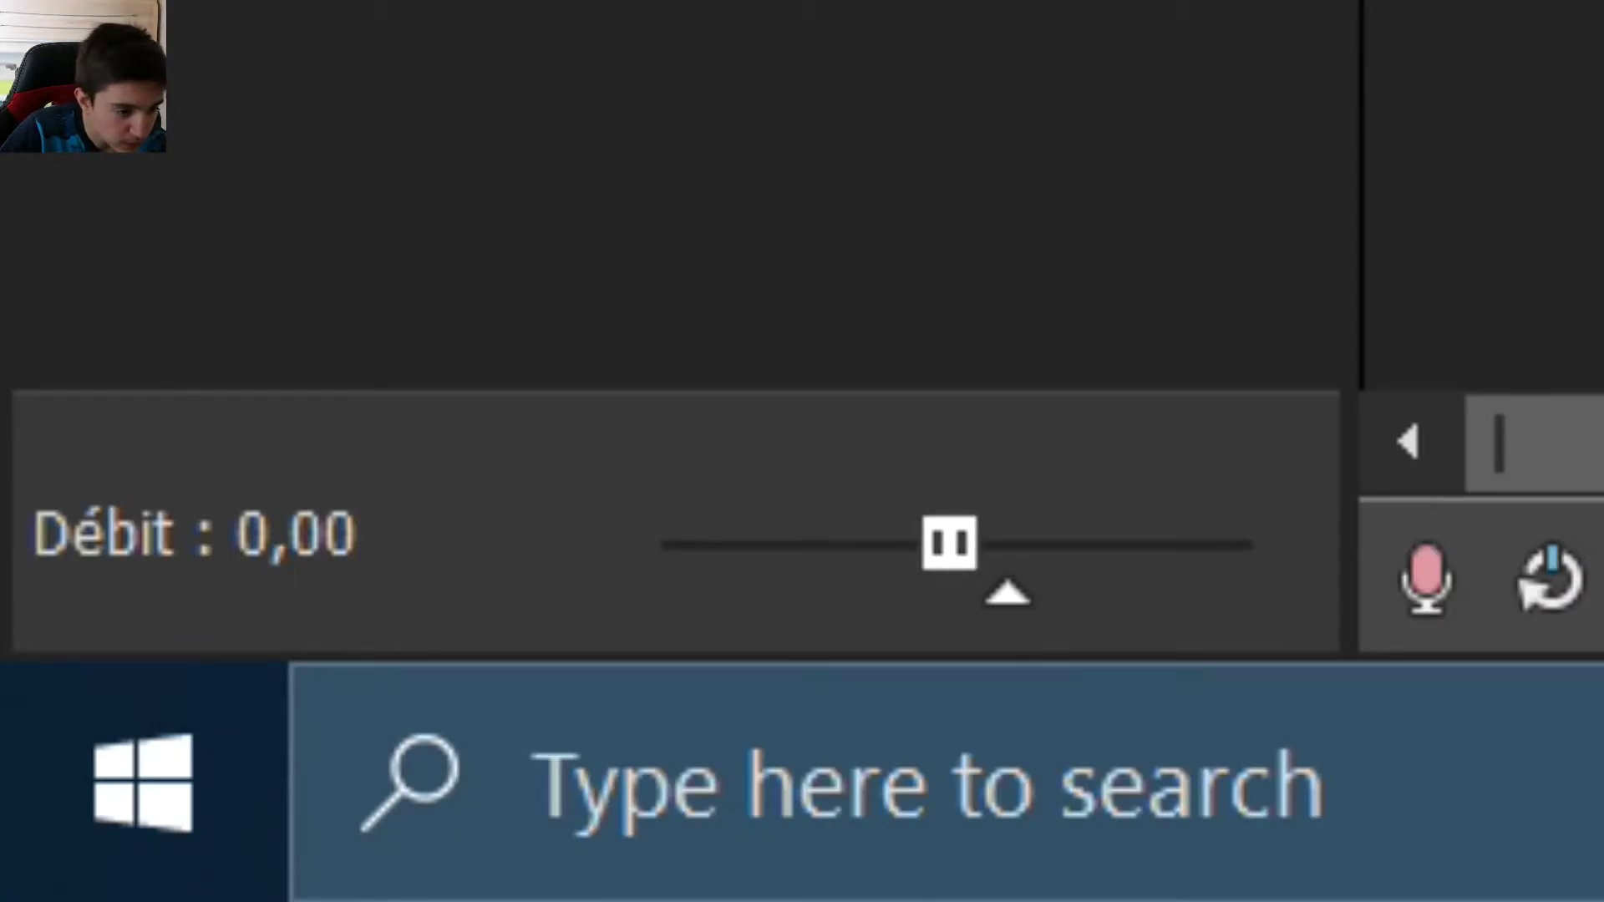
Play the empty timeline at normal speed and at rates up to 20,00, and return the cursor to the start
{"action": "left_click_drag", "start_coordinate": [949, 543], "coordinate": [1003, 543]}
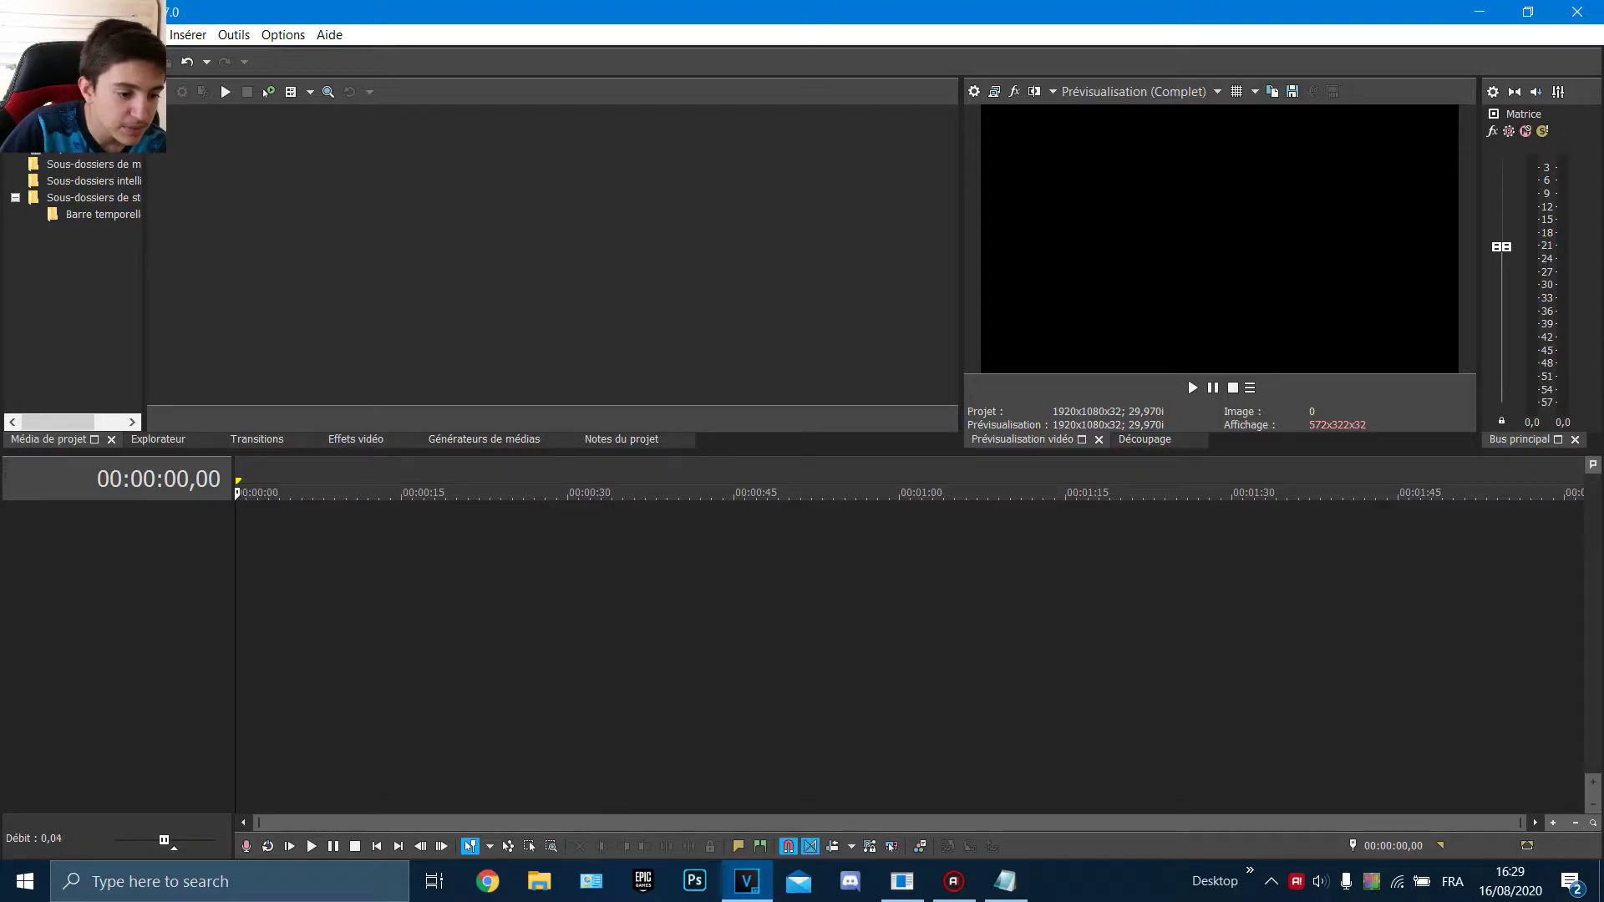
{"action": "key", "text": "space"}
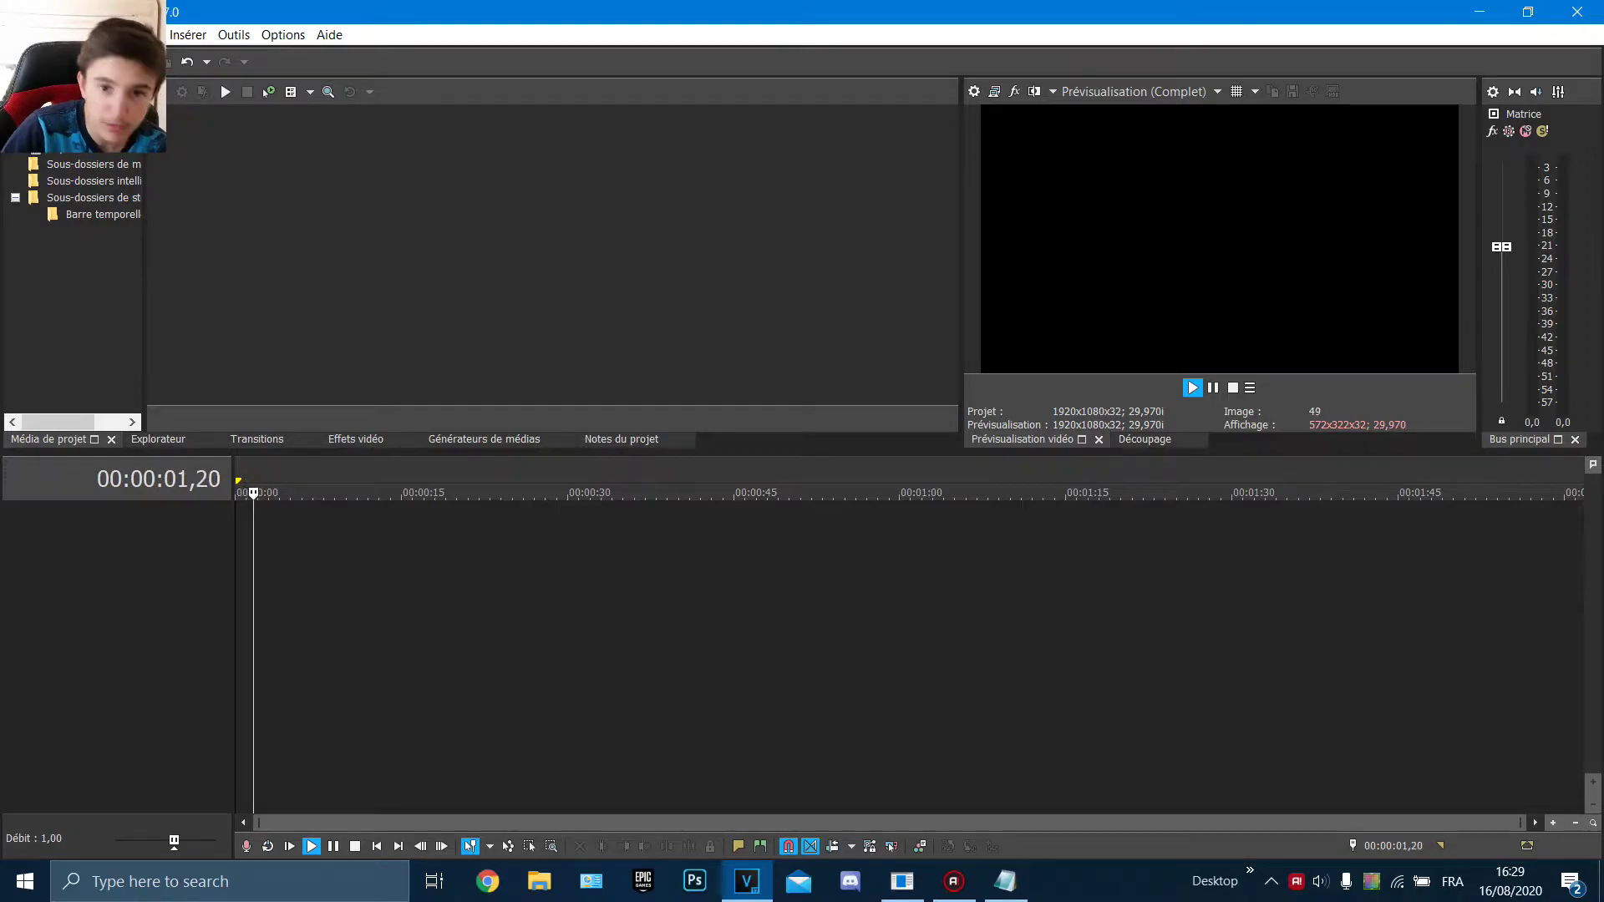
{"action": "left_click_drag", "start_coordinate": [179, 840], "coordinate": [196, 839]}
{"action": "key", "text": "l"}
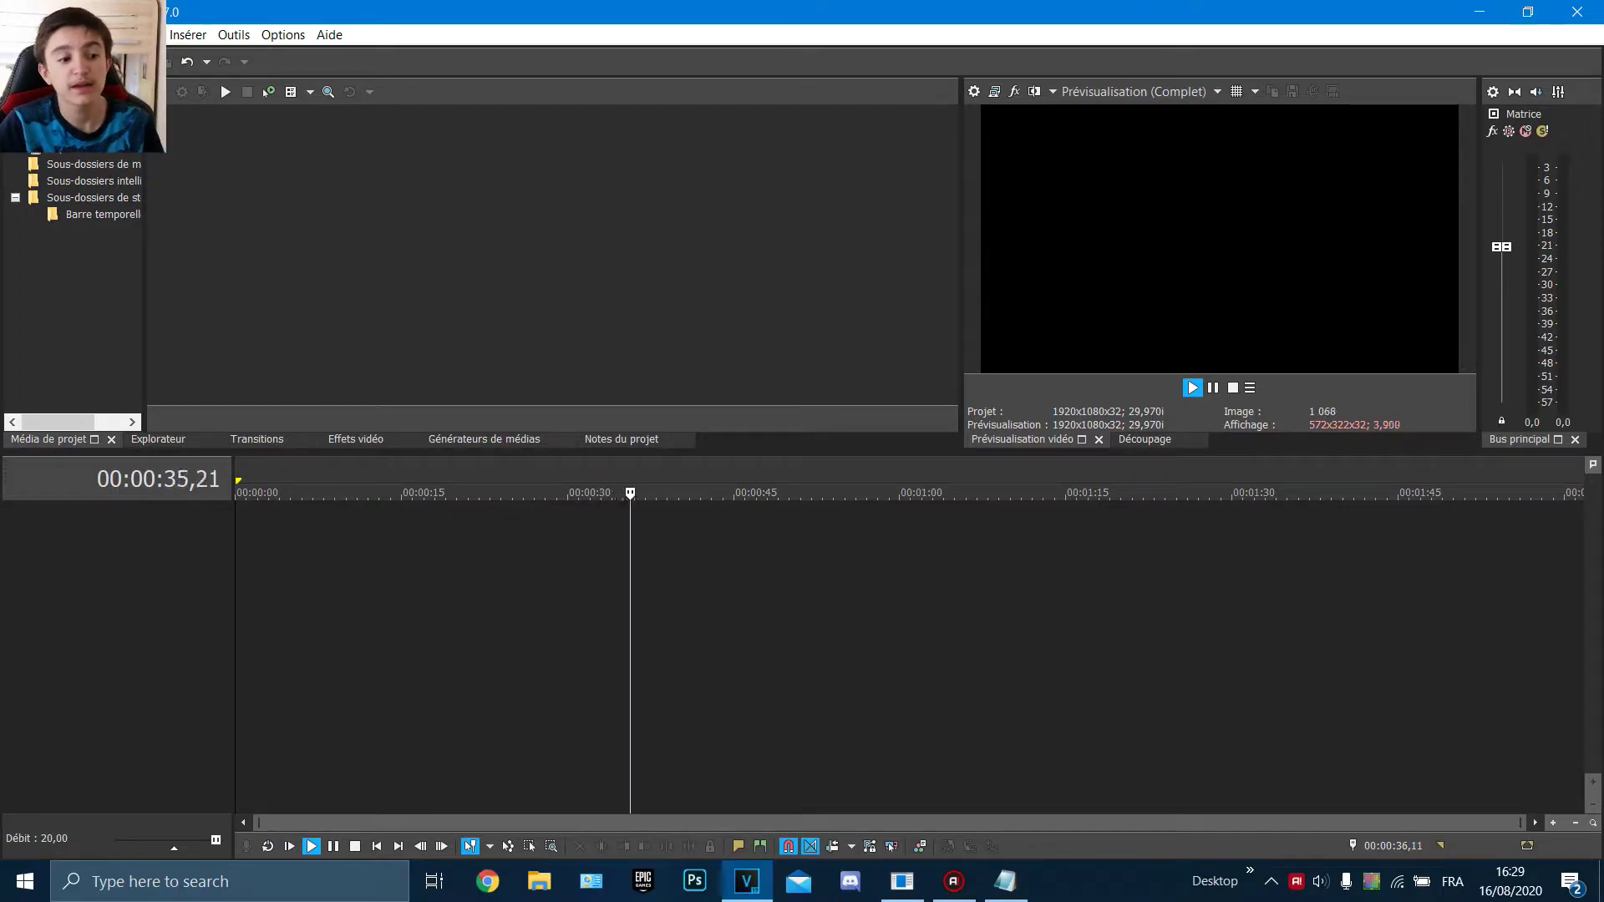
{"action": "left_click_drag", "start_coordinate": [215, 839], "coordinate": [216, 840]}
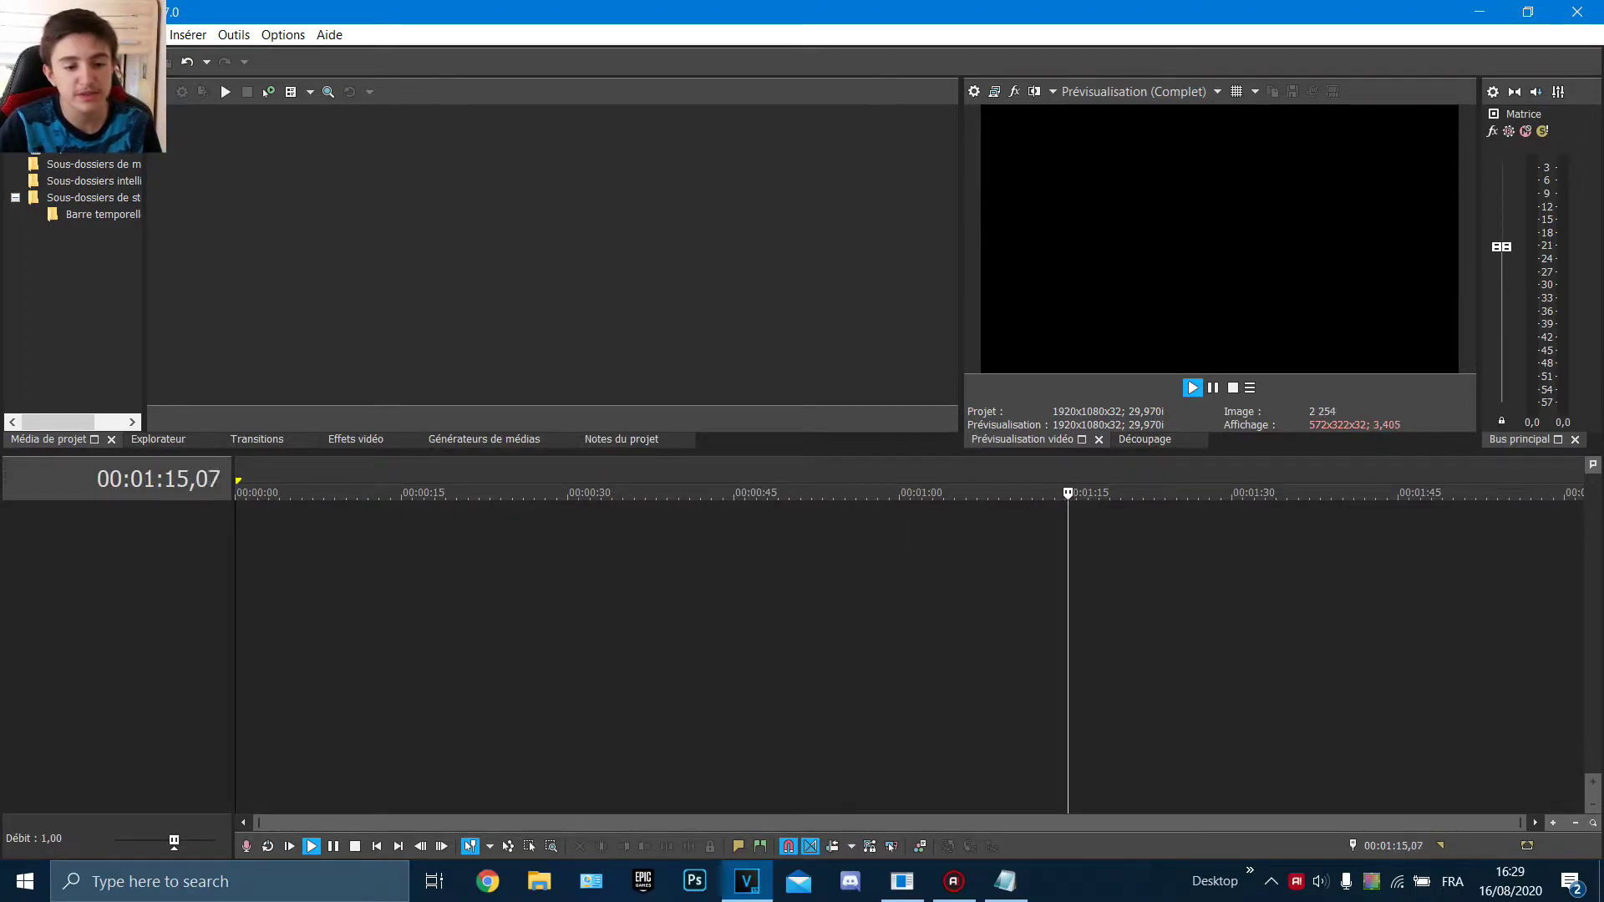
{"action": "key", "text": "k"}
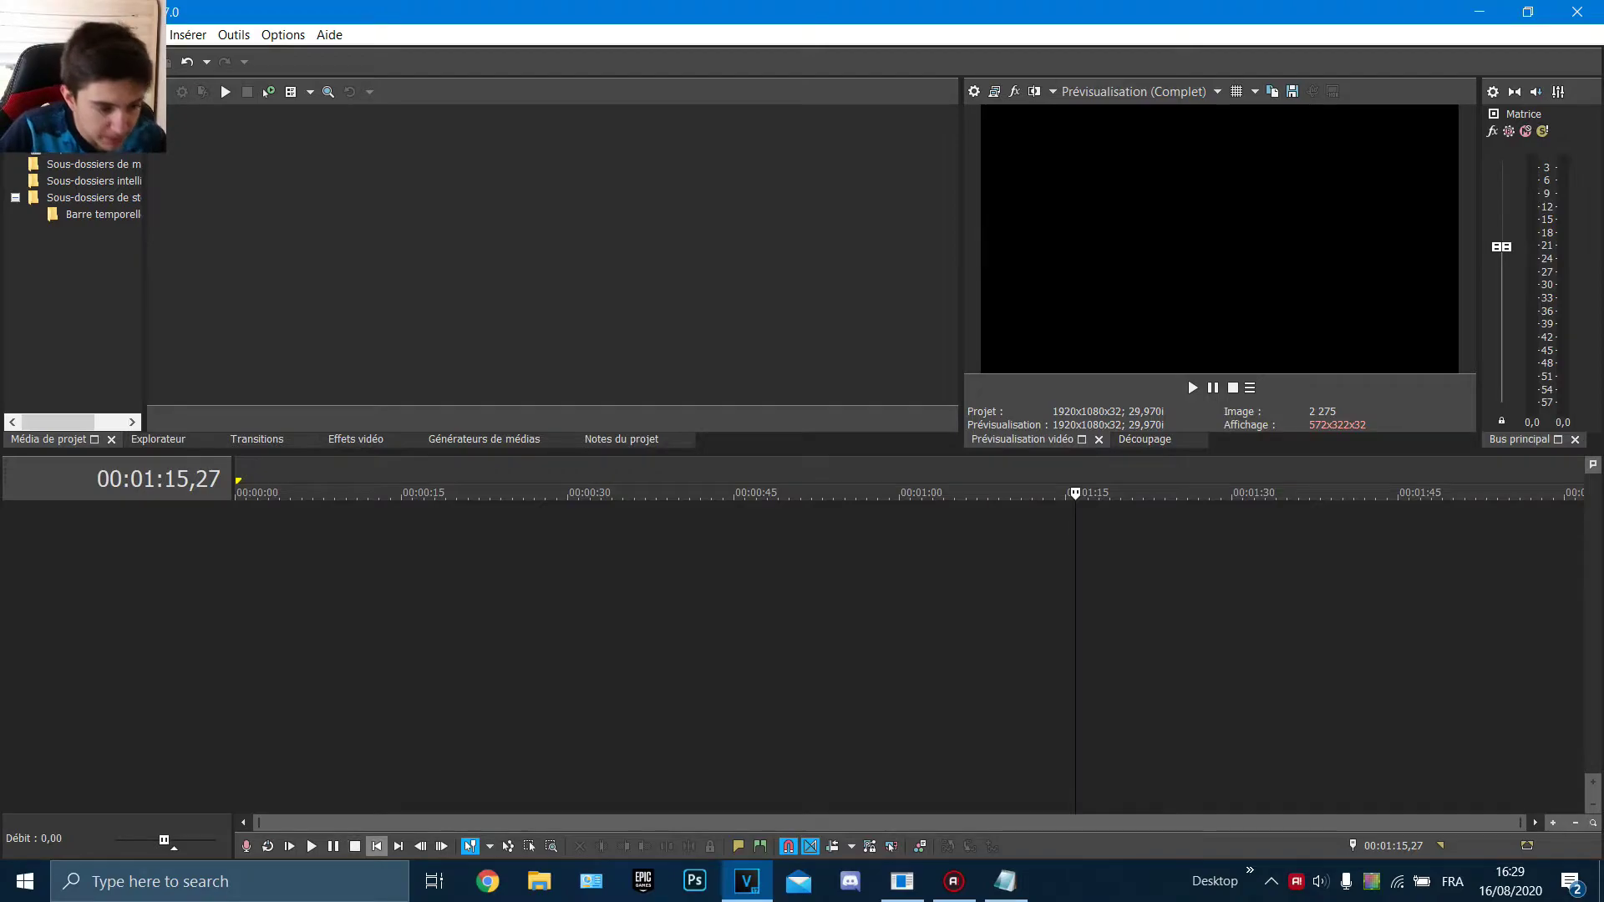
{"action": "left_click", "coordinate": [376, 846]}
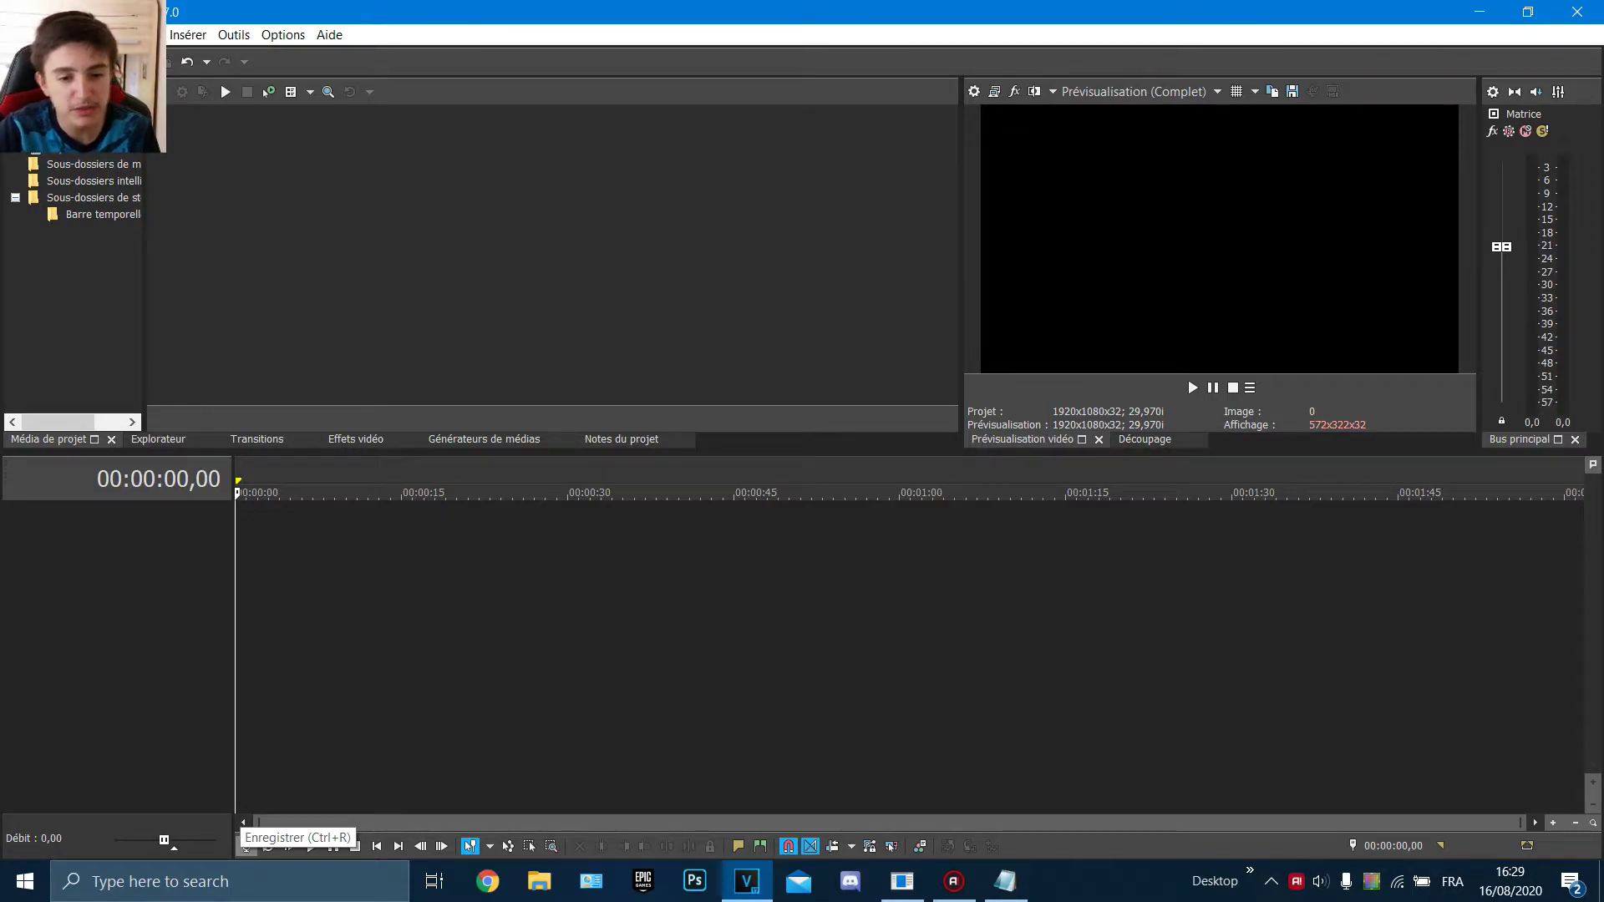
Record a voice clip of about 4 seconds onto a new audio track and keep the recorded file
{"action": "left_click", "coordinate": [247, 847]}
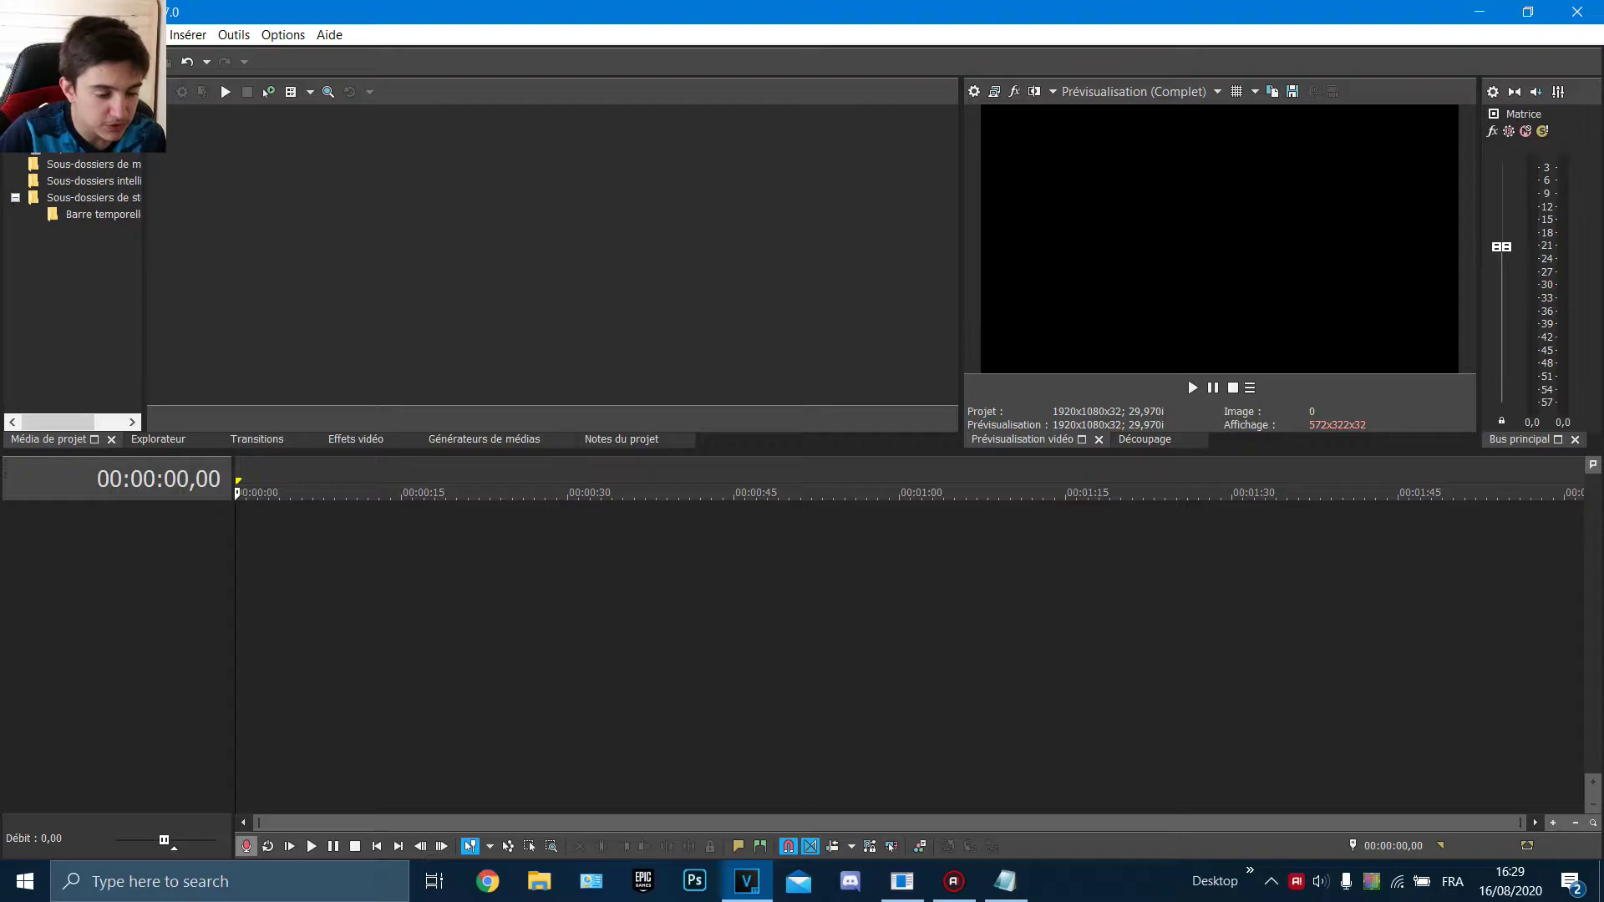
{"action": "left_click", "coordinate": [511, 346]}
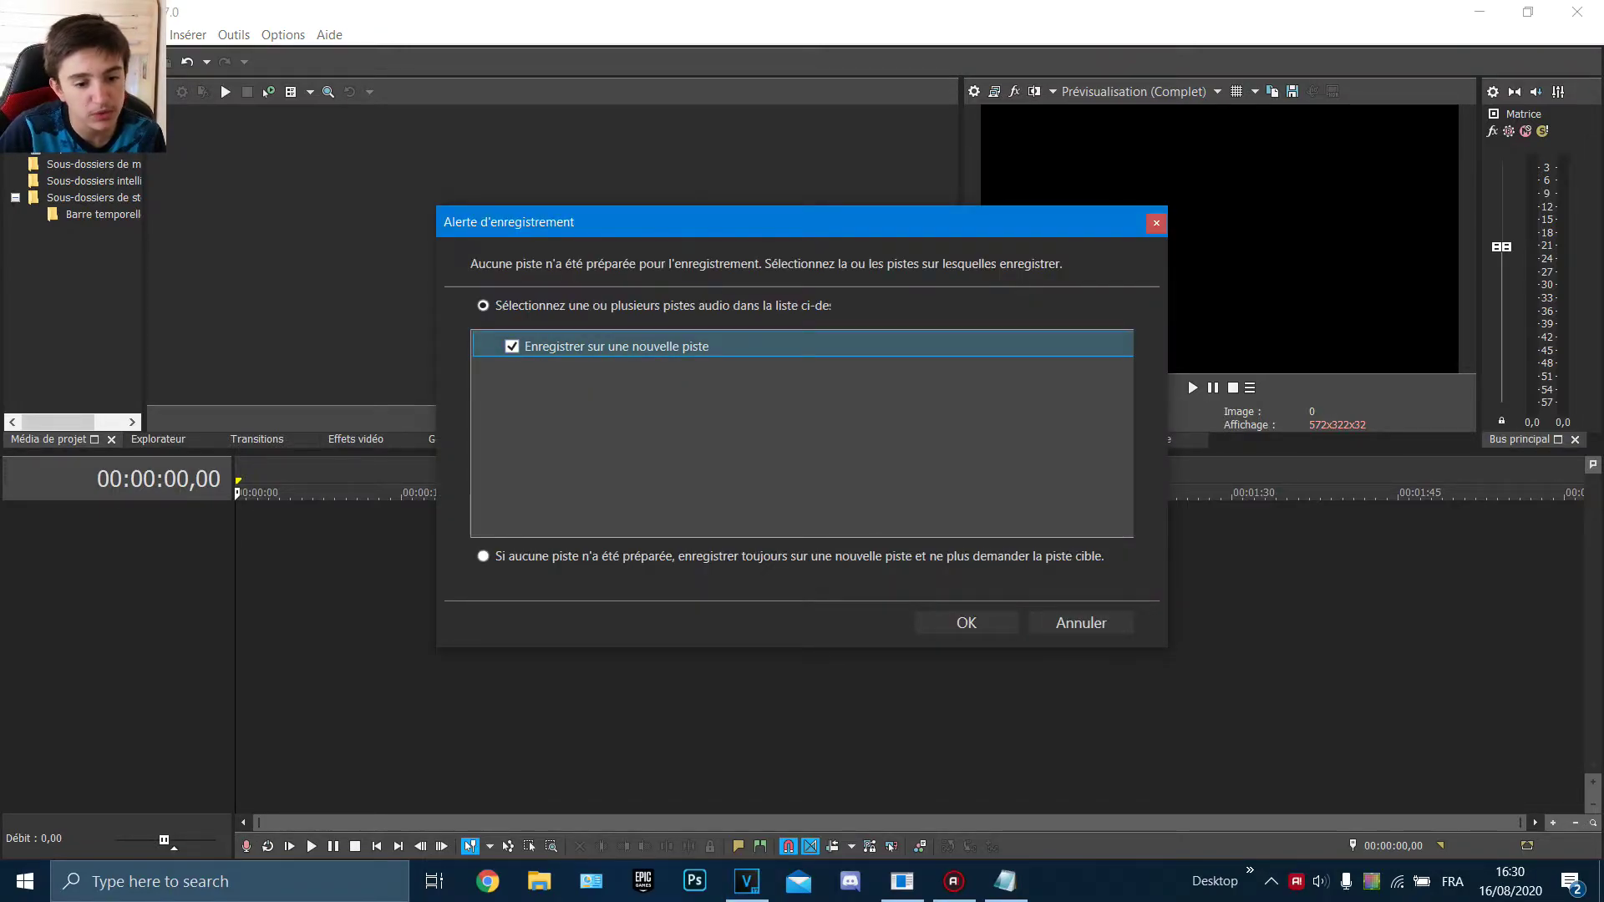
{"action": "left_click", "coordinate": [966, 622]}
{"action": "left_click", "coordinate": [834, 384]}
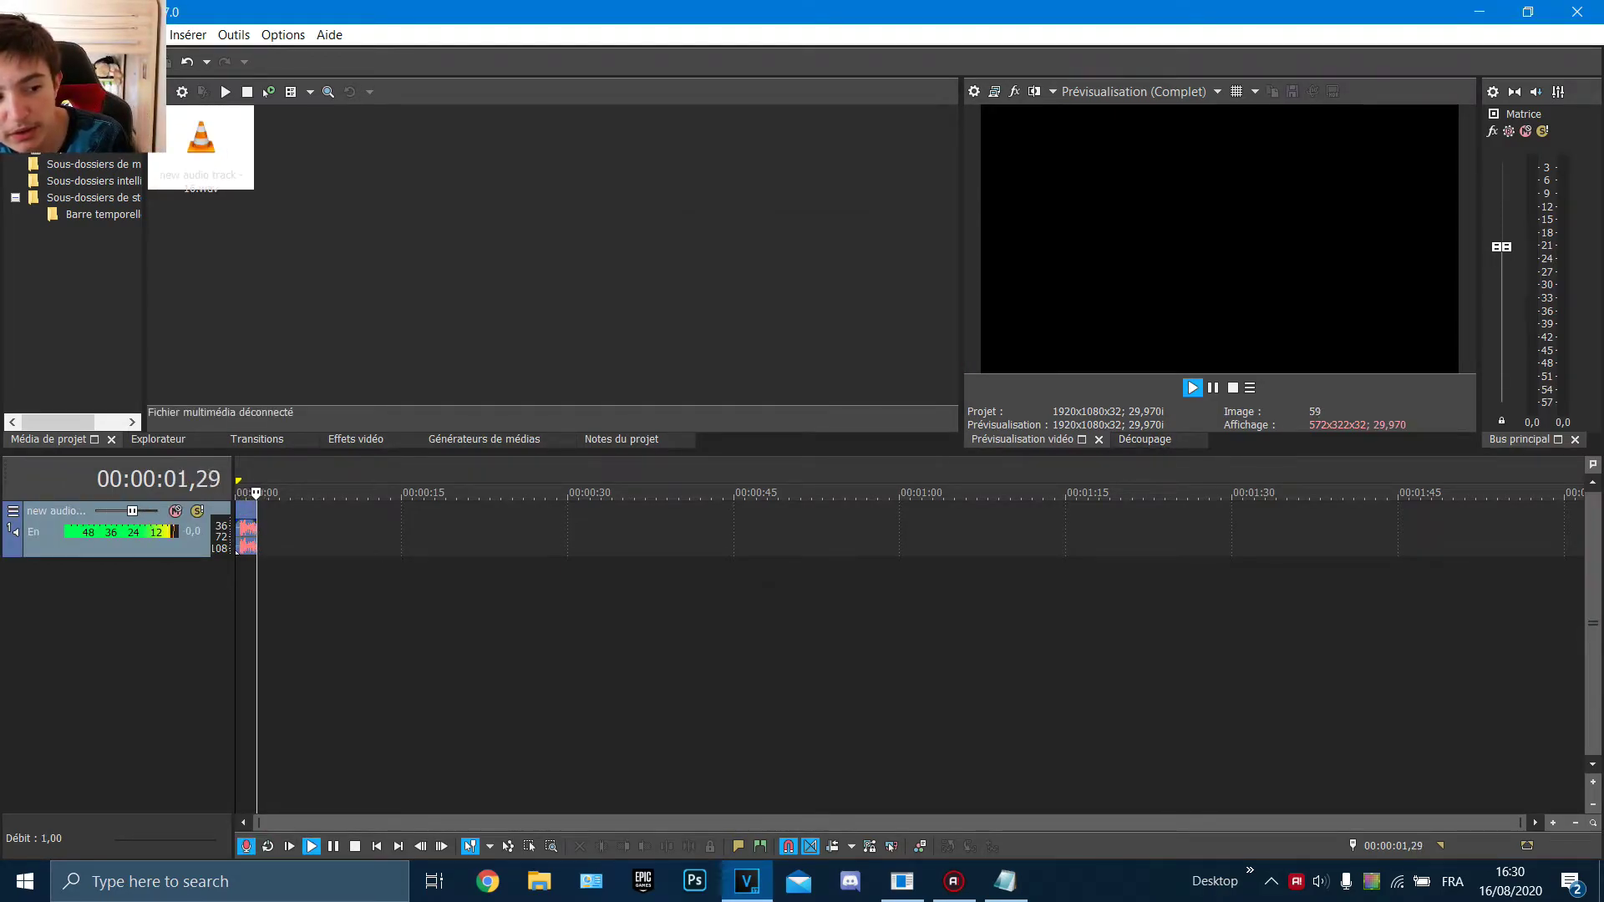
{"action": "left_click", "coordinate": [355, 846]}
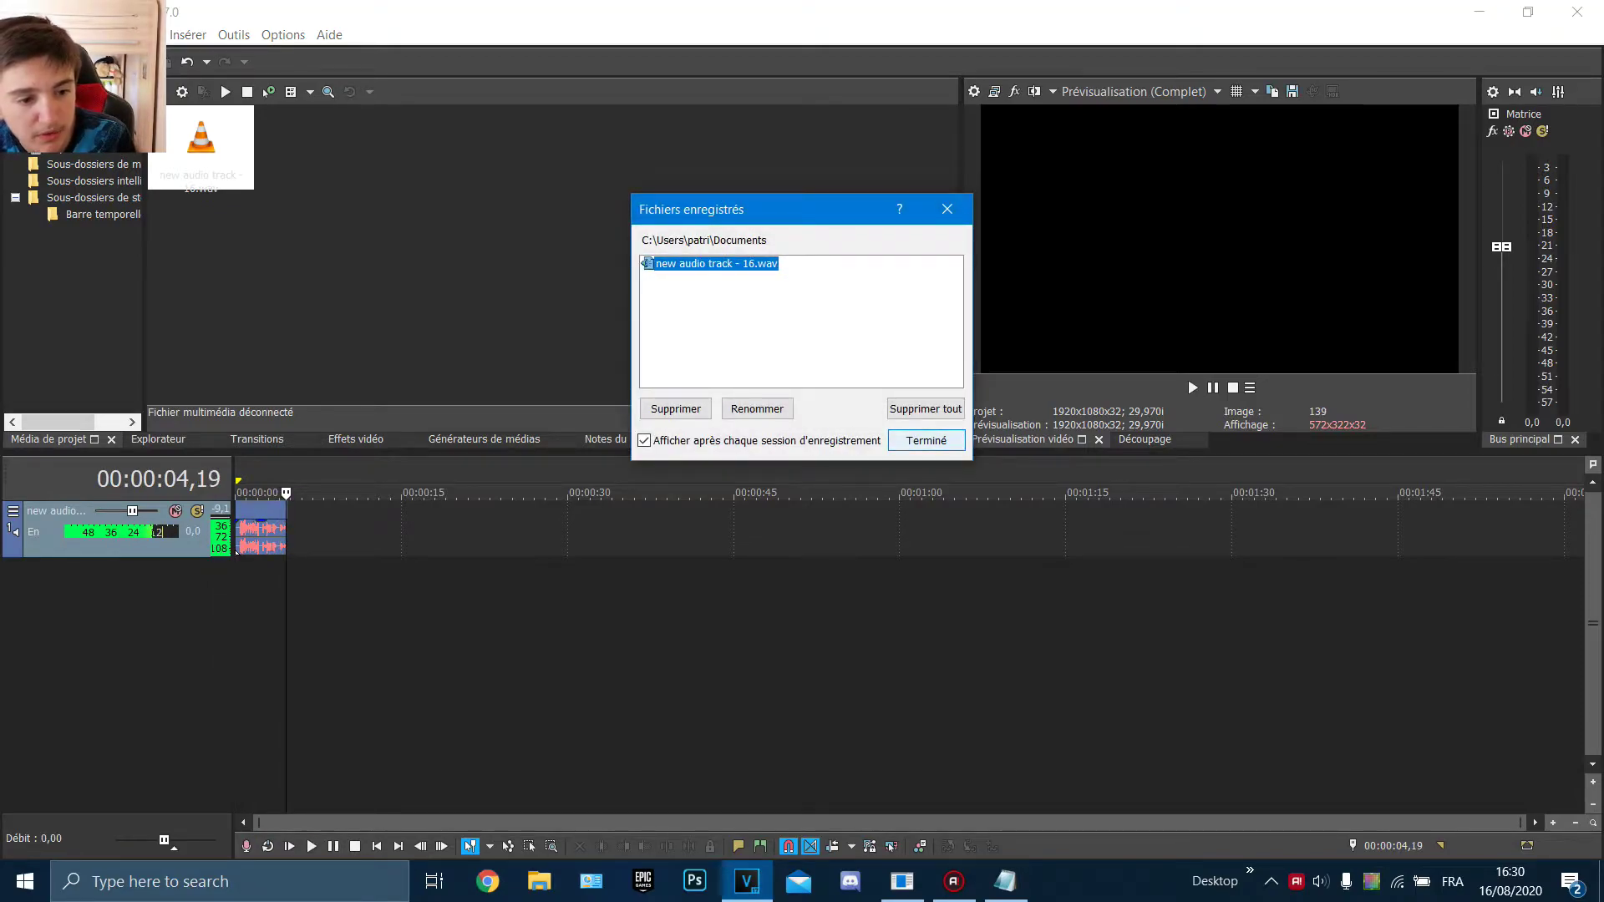
{"action": "left_click", "coordinate": [926, 441]}
Zoom in on the recorded audio clip in the timeline and play it from the beginning
{"action": "scroll", "coordinate": [908, 651], "scroll_direction": "up", "scroll_amount": 5}
{"action": "scroll", "coordinate": [908, 651], "scroll_direction": "up", "scroll_amount": 3}
{"action": "scroll", "coordinate": [908, 652], "scroll_direction": "down", "scroll_amount": 4}
{"action": "left_click", "coordinate": [335, 651]}
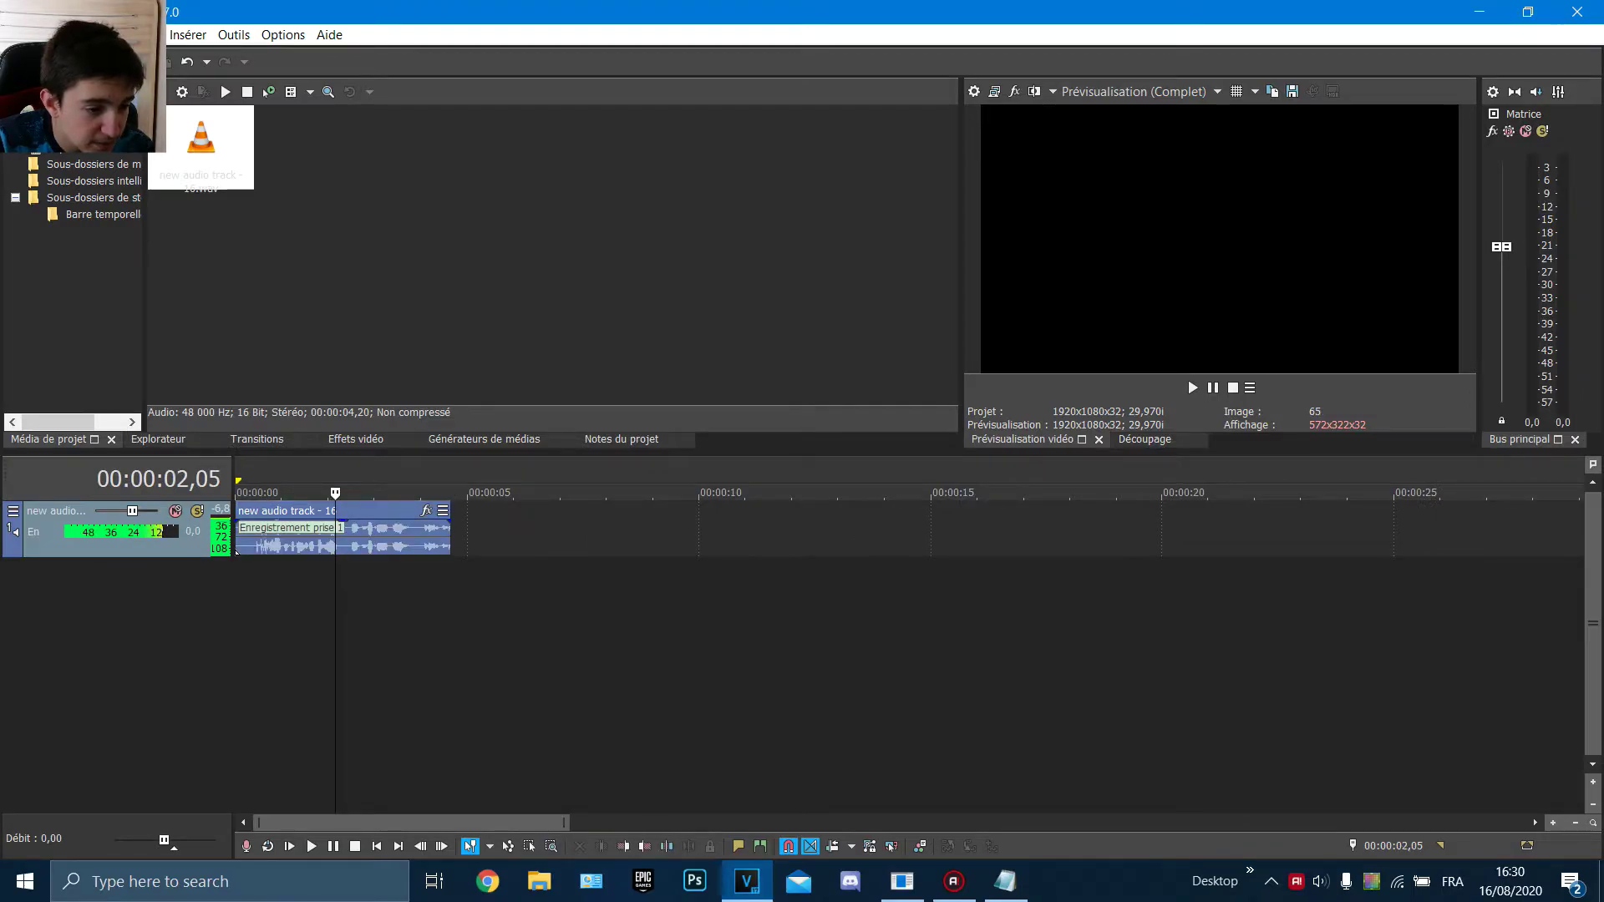
{"action": "left_click", "coordinate": [398, 539]}
{"action": "left_click", "coordinate": [236, 651]}
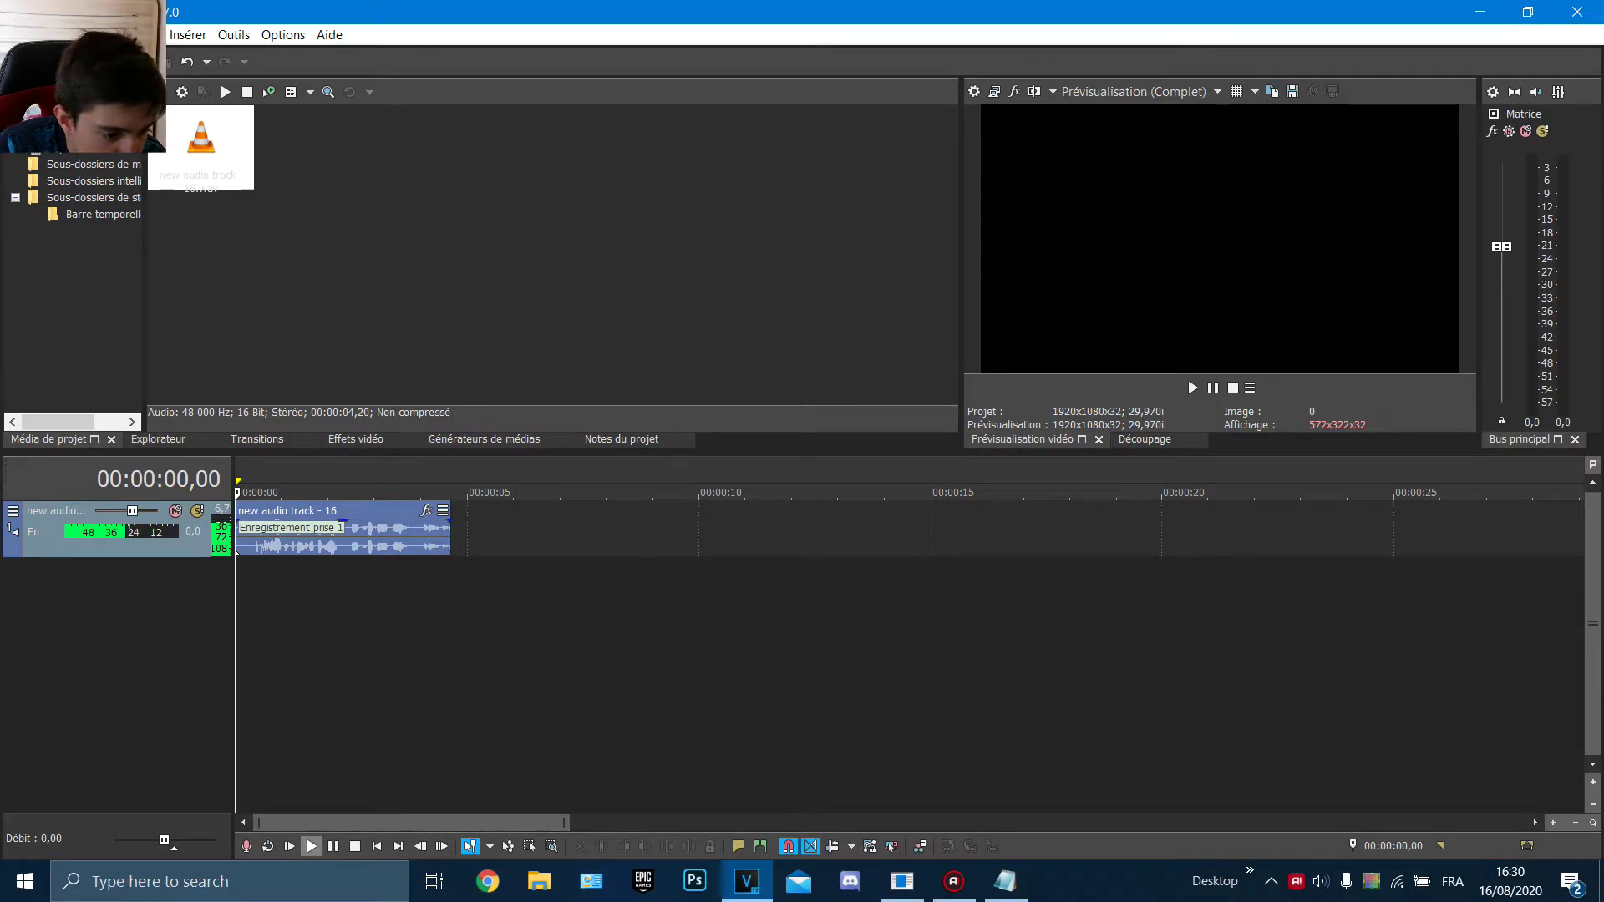
{"action": "left_click", "coordinate": [310, 846]}
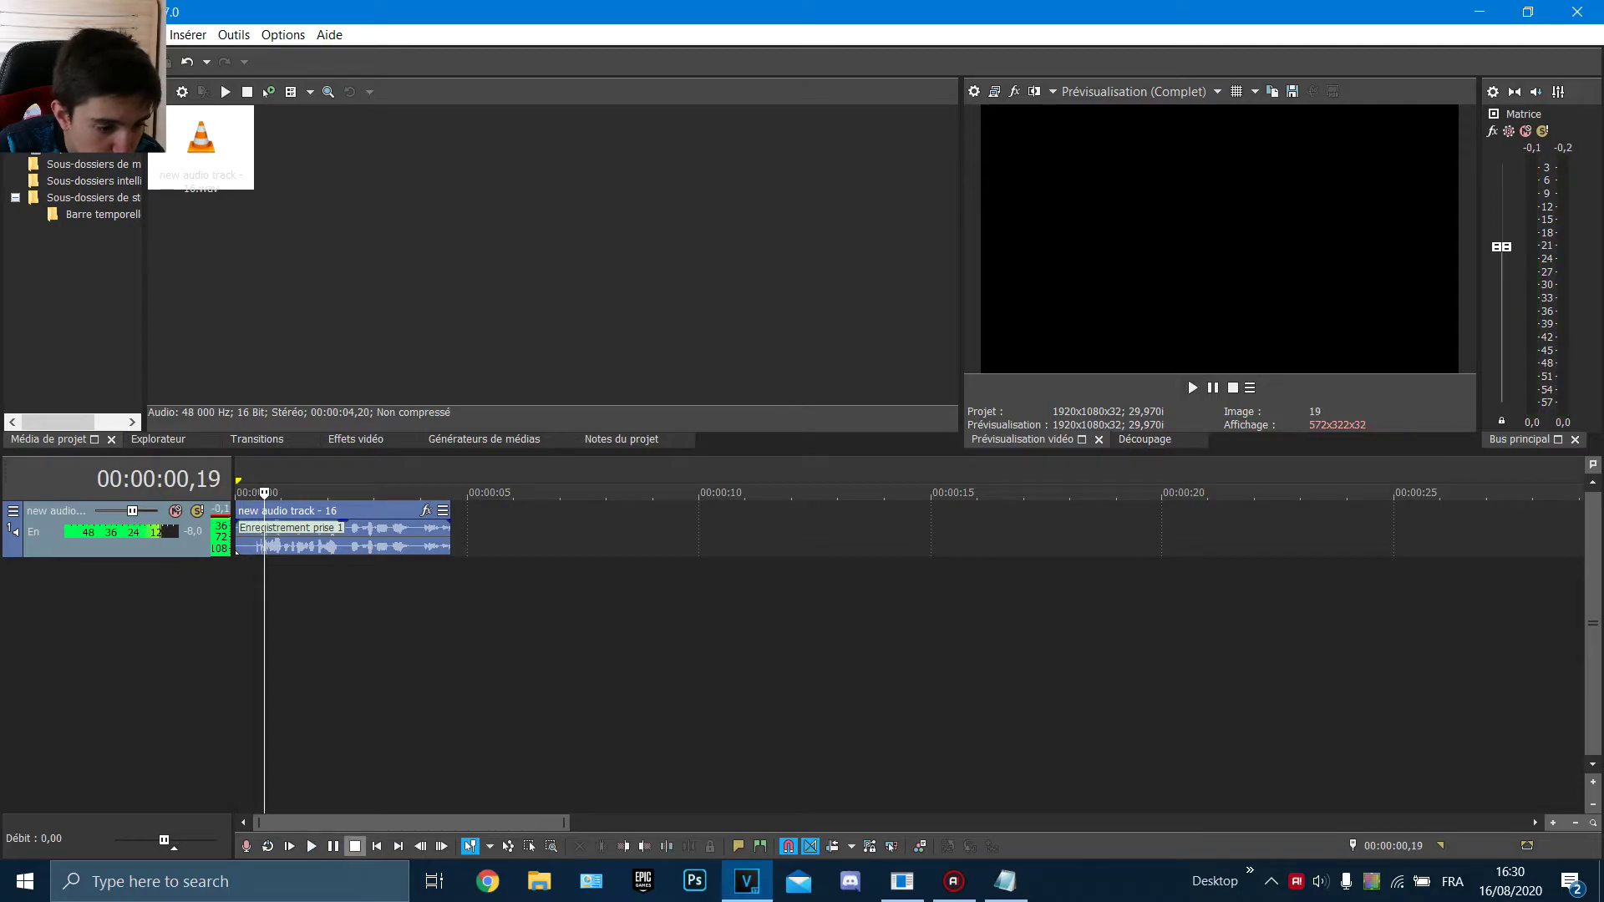
Jump the cursor to the start and the end of the audio clip, and step it back and forth by single frames
{"action": "left_click", "coordinate": [376, 846]}
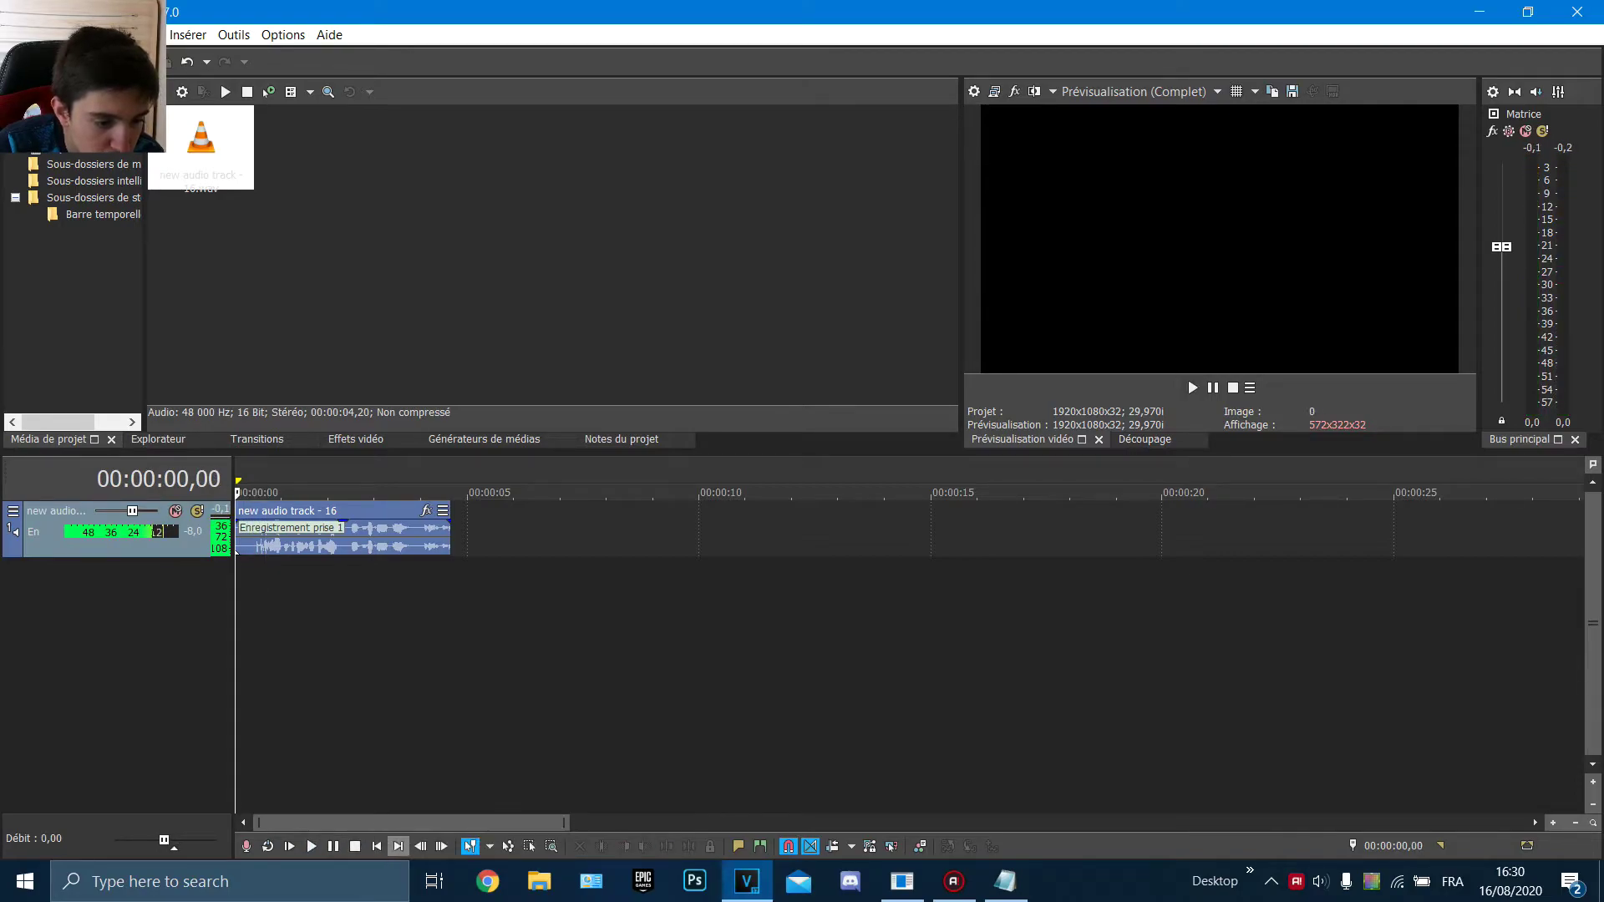
{"action": "left_click", "coordinate": [398, 846]}
{"action": "left_click", "coordinate": [442, 846]}
{"action": "left_click", "coordinate": [420, 847]}
{"action": "left_click", "coordinate": [441, 846]}
{"action": "left_click", "coordinate": [420, 846]}
{"action": "left_click", "coordinate": [441, 846]}
{"action": "left_click", "coordinate": [420, 845]}
{"action": "left_click", "coordinate": [441, 845]}
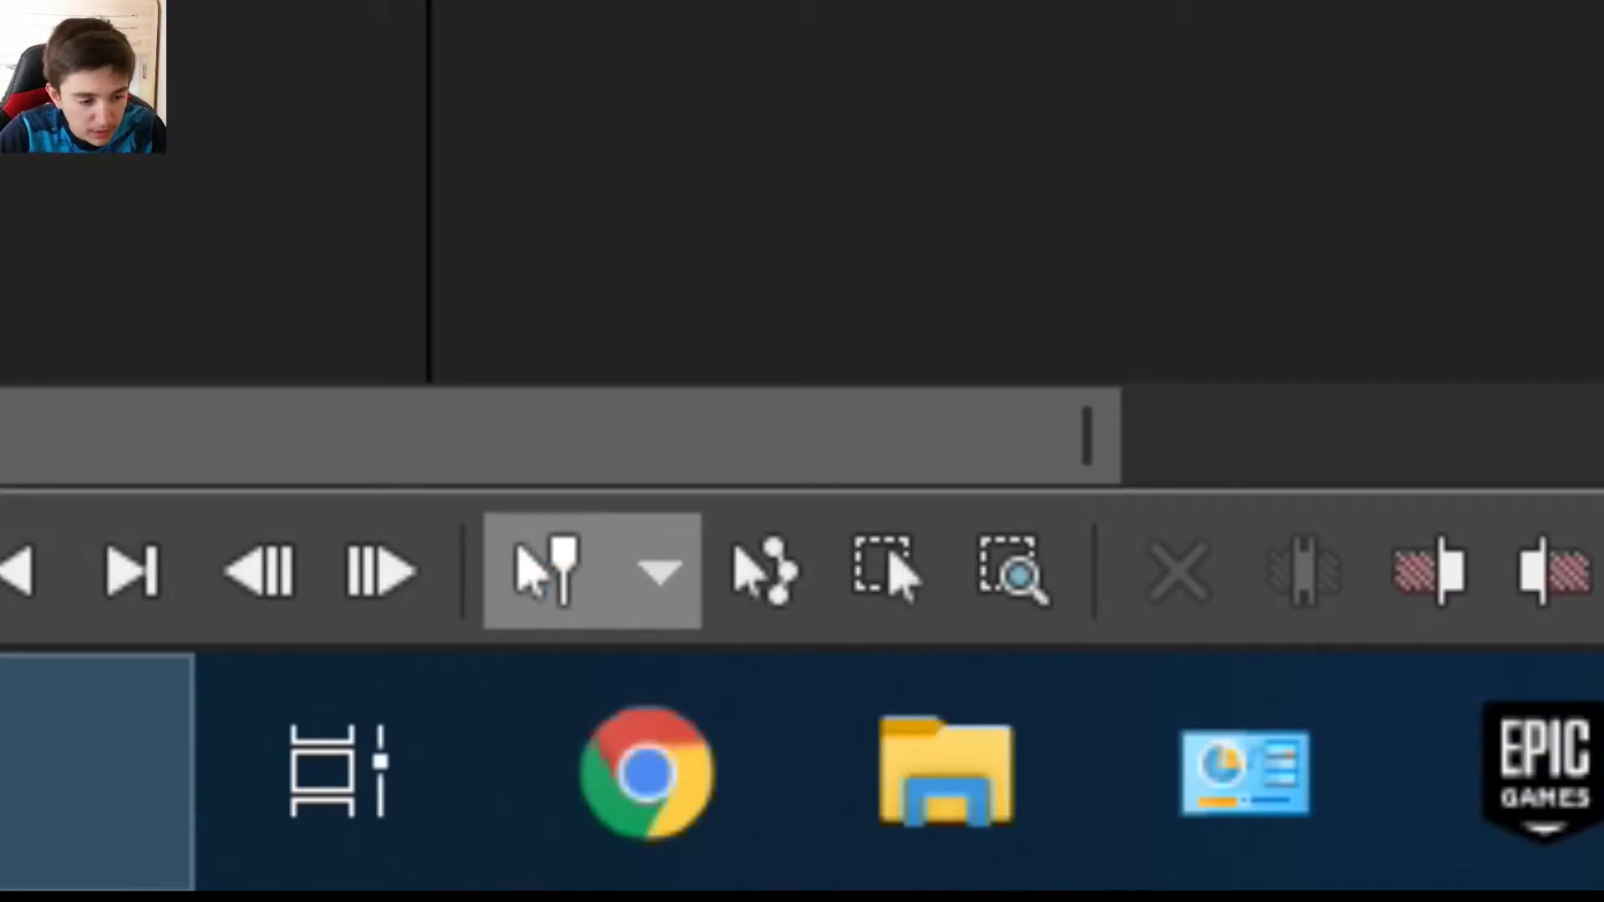
Mark a time range from about 00:00:06,25 to 00:00:14,22 with the normal edit tool, and clear its selection
{"action": "left_click", "coordinate": [547, 572]}
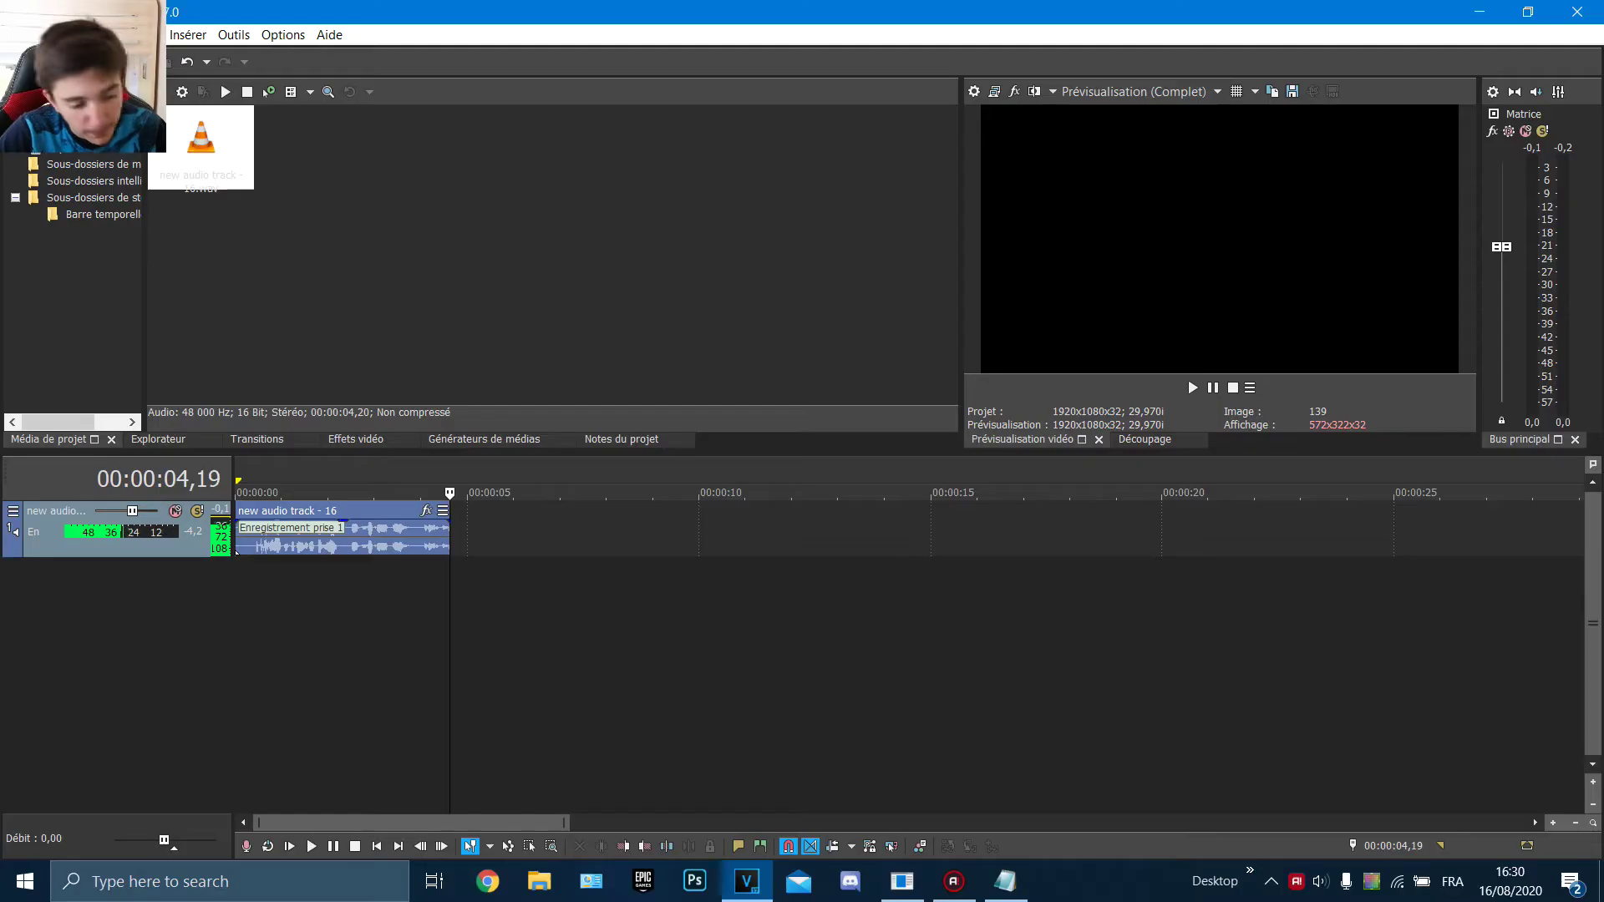
{"action": "left_click_drag", "start_coordinate": [555, 635], "coordinate": [917, 635]}
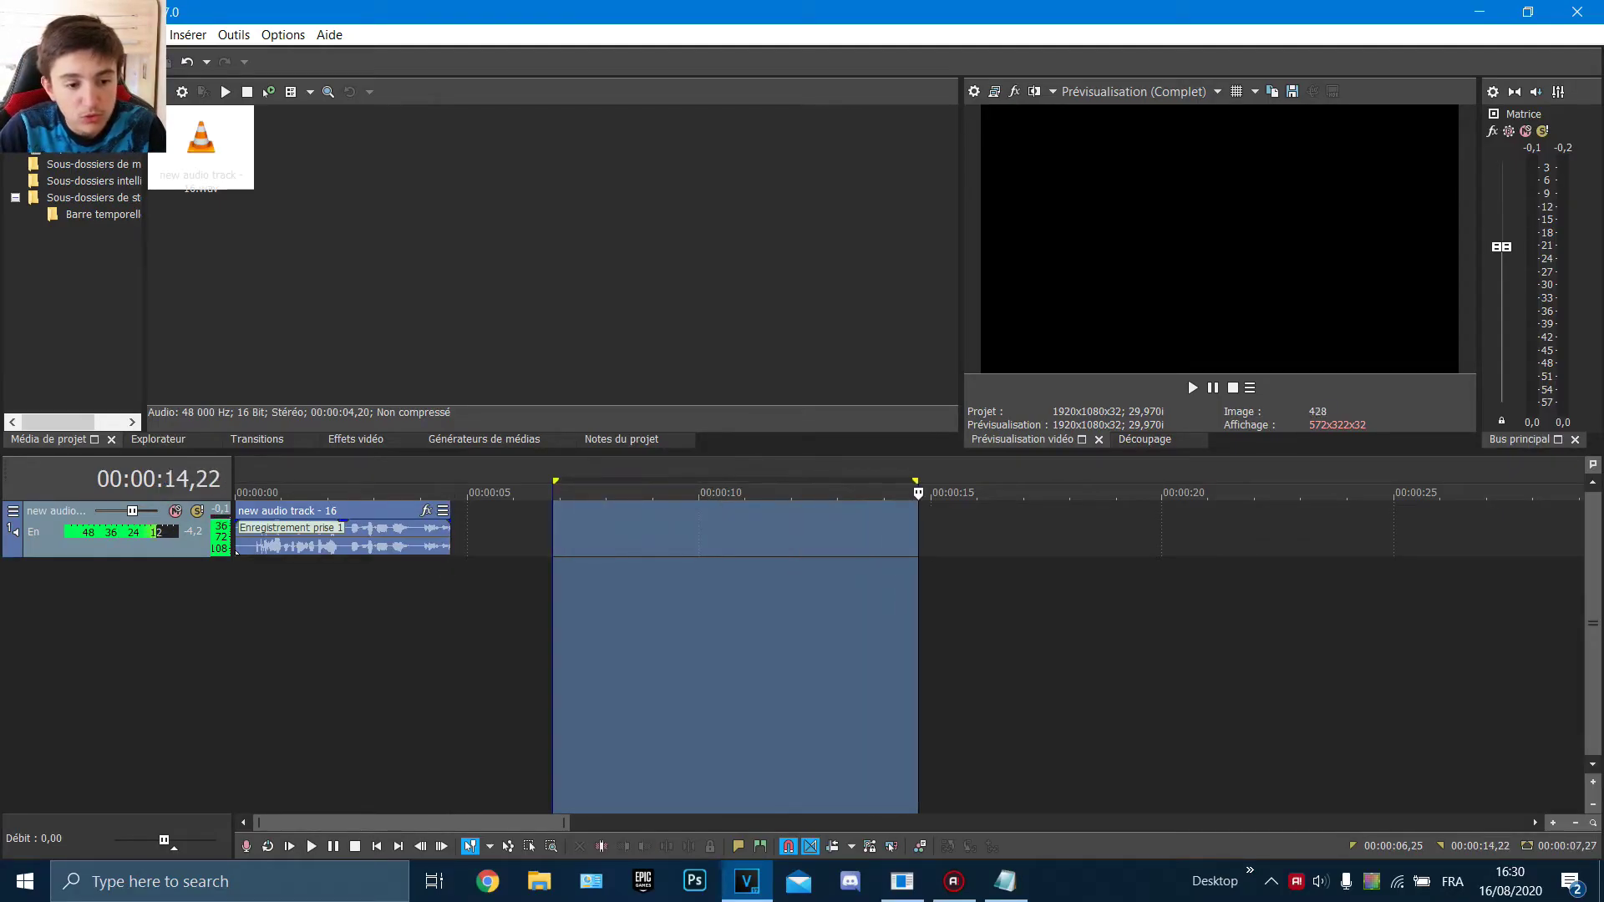
{"action": "left_click", "coordinate": [1032, 635]}
{"action": "left_click", "coordinate": [832, 635]}
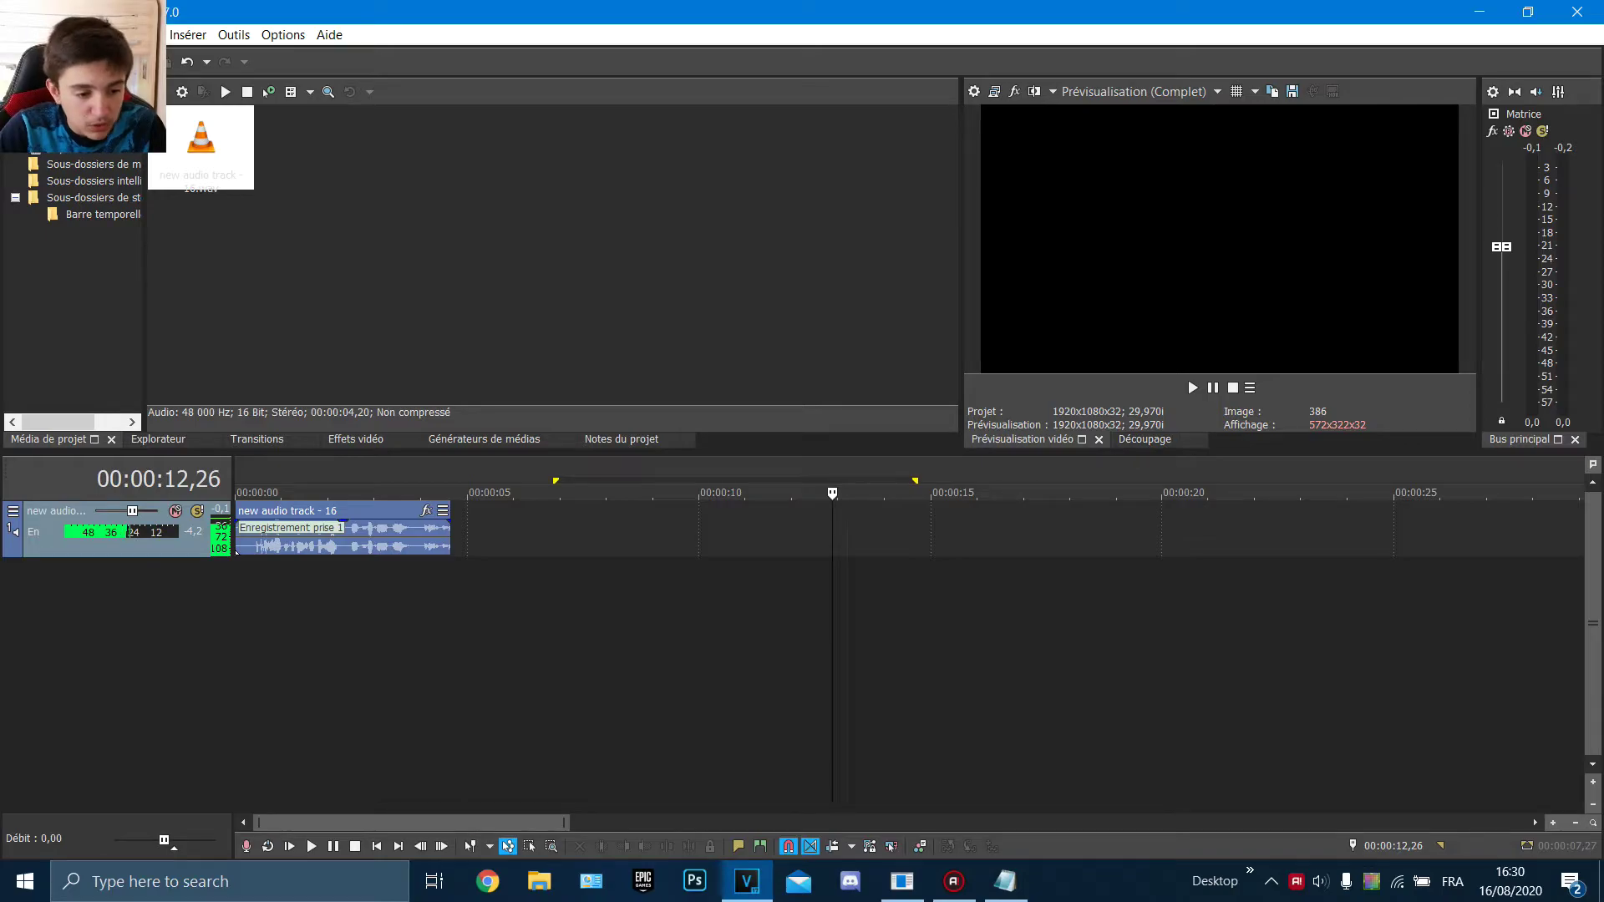
Select the recorded audio clip with the envelope edit tool and reposition the cursor around the clip's end
{"action": "left_click", "coordinate": [374, 537]}
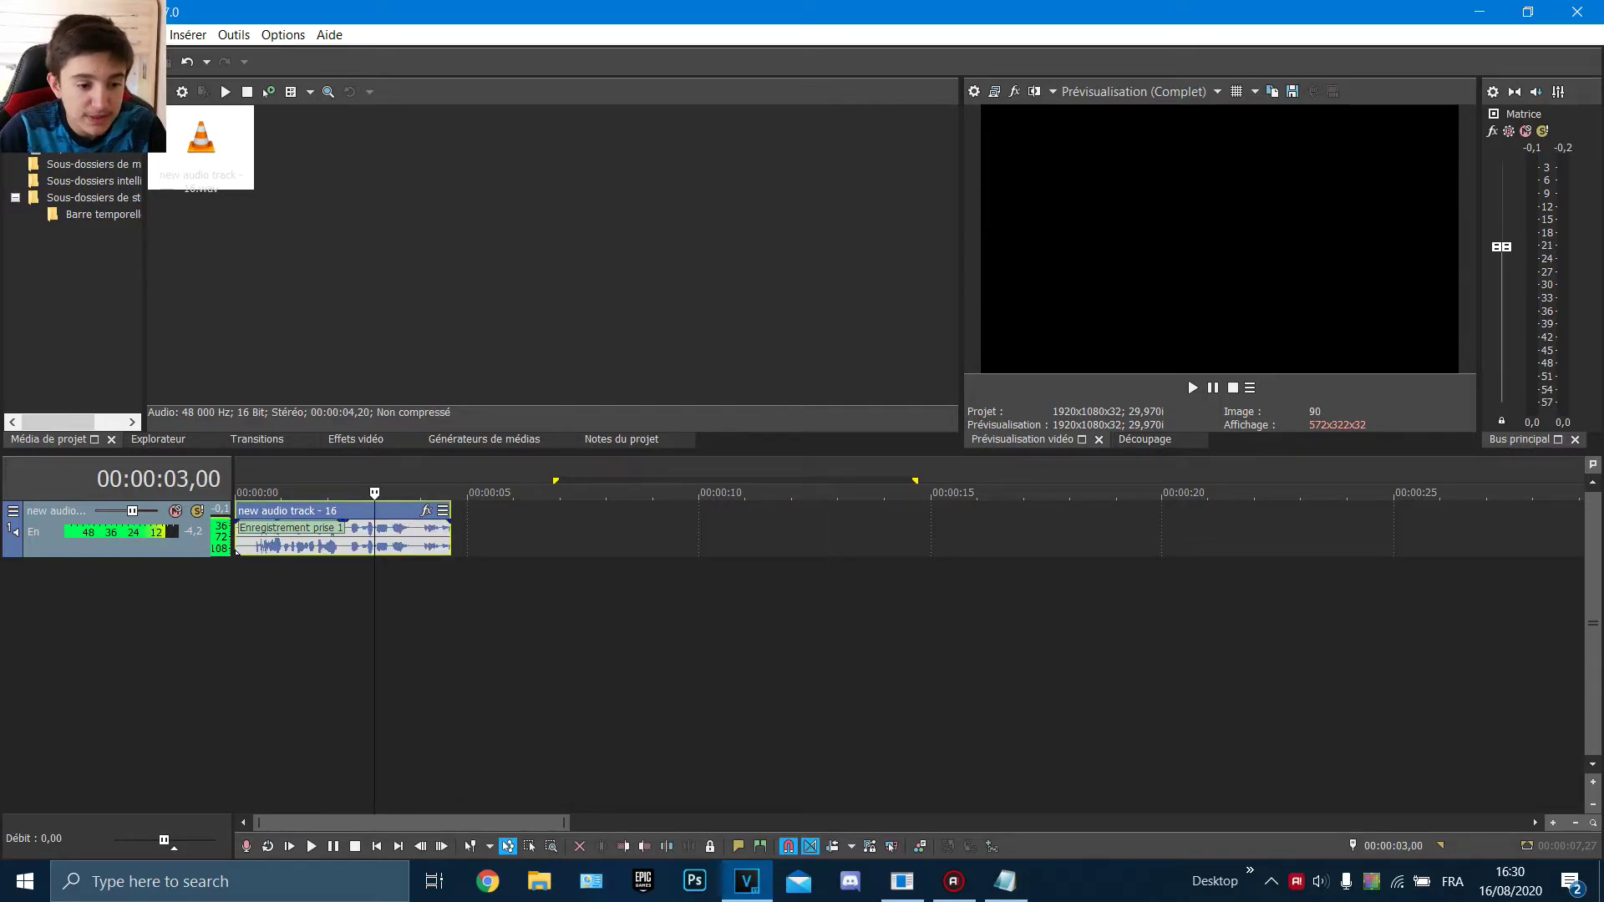
{"action": "left_click", "coordinate": [560, 537]}
{"action": "left_click", "coordinate": [473, 537]}
{"action": "left_click", "coordinate": [424, 538]}
{"action": "left_click", "coordinate": [511, 537]}
Mark time ranges of about 6,23 and about 2,09 with the envelope edit tool, the second over the clip's end
{"action": "left_click_drag", "start_coordinate": [426, 635], "coordinate": [735, 635]}
{"action": "left_click", "coordinate": [816, 634]}
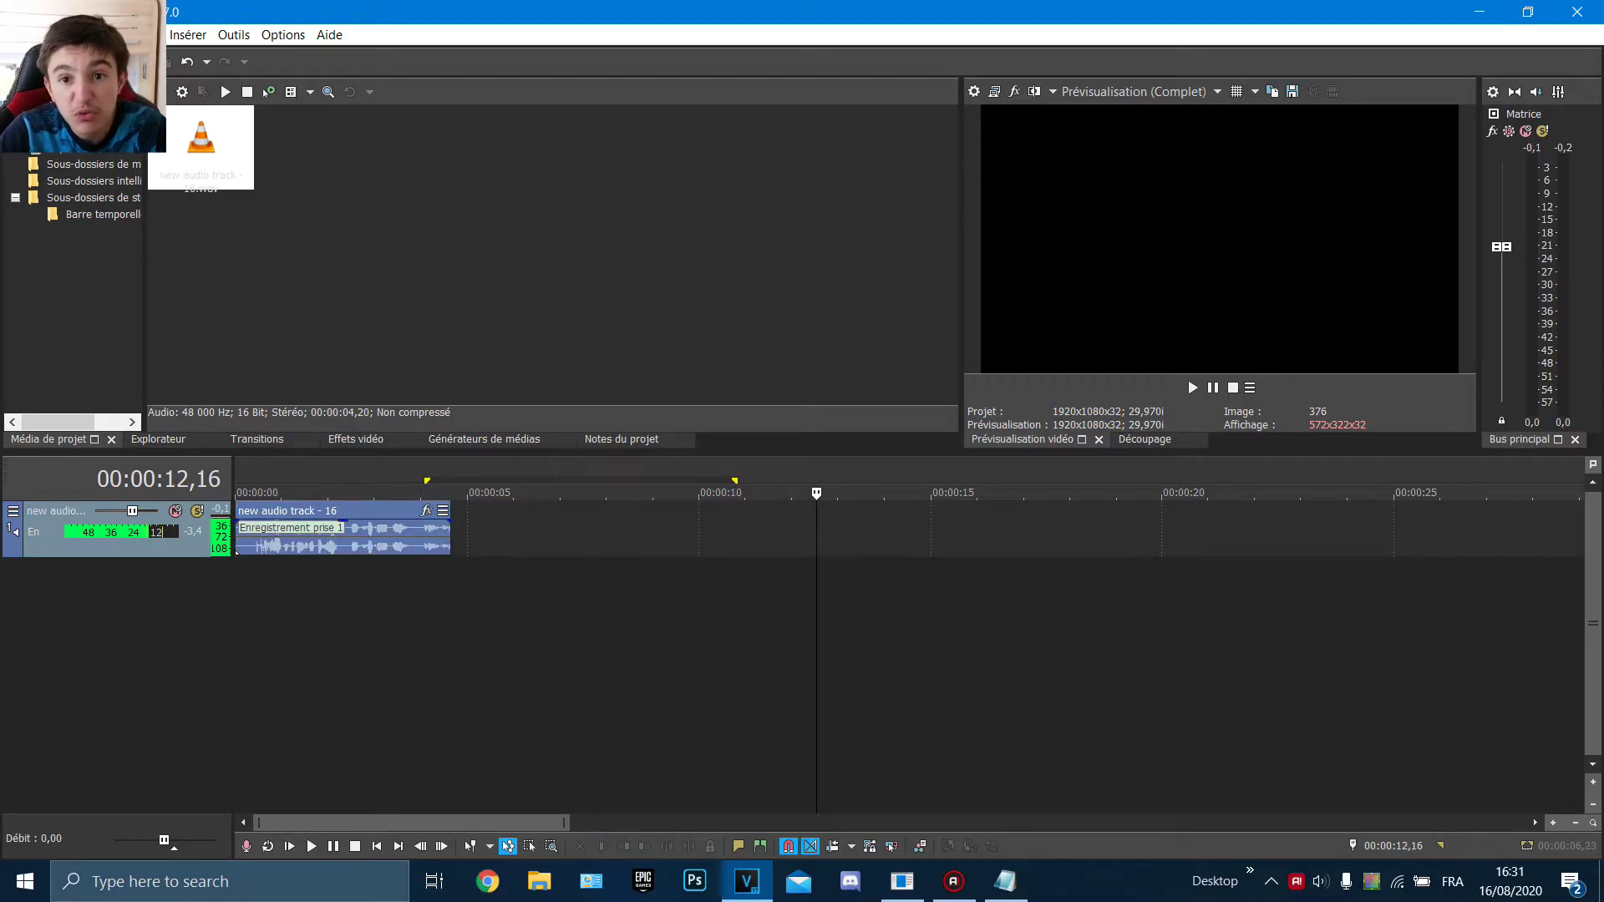
{"action": "left_click_drag", "start_coordinate": [451, 635], "coordinate": [345, 635]}
{"action": "left_click", "coordinate": [358, 634]}
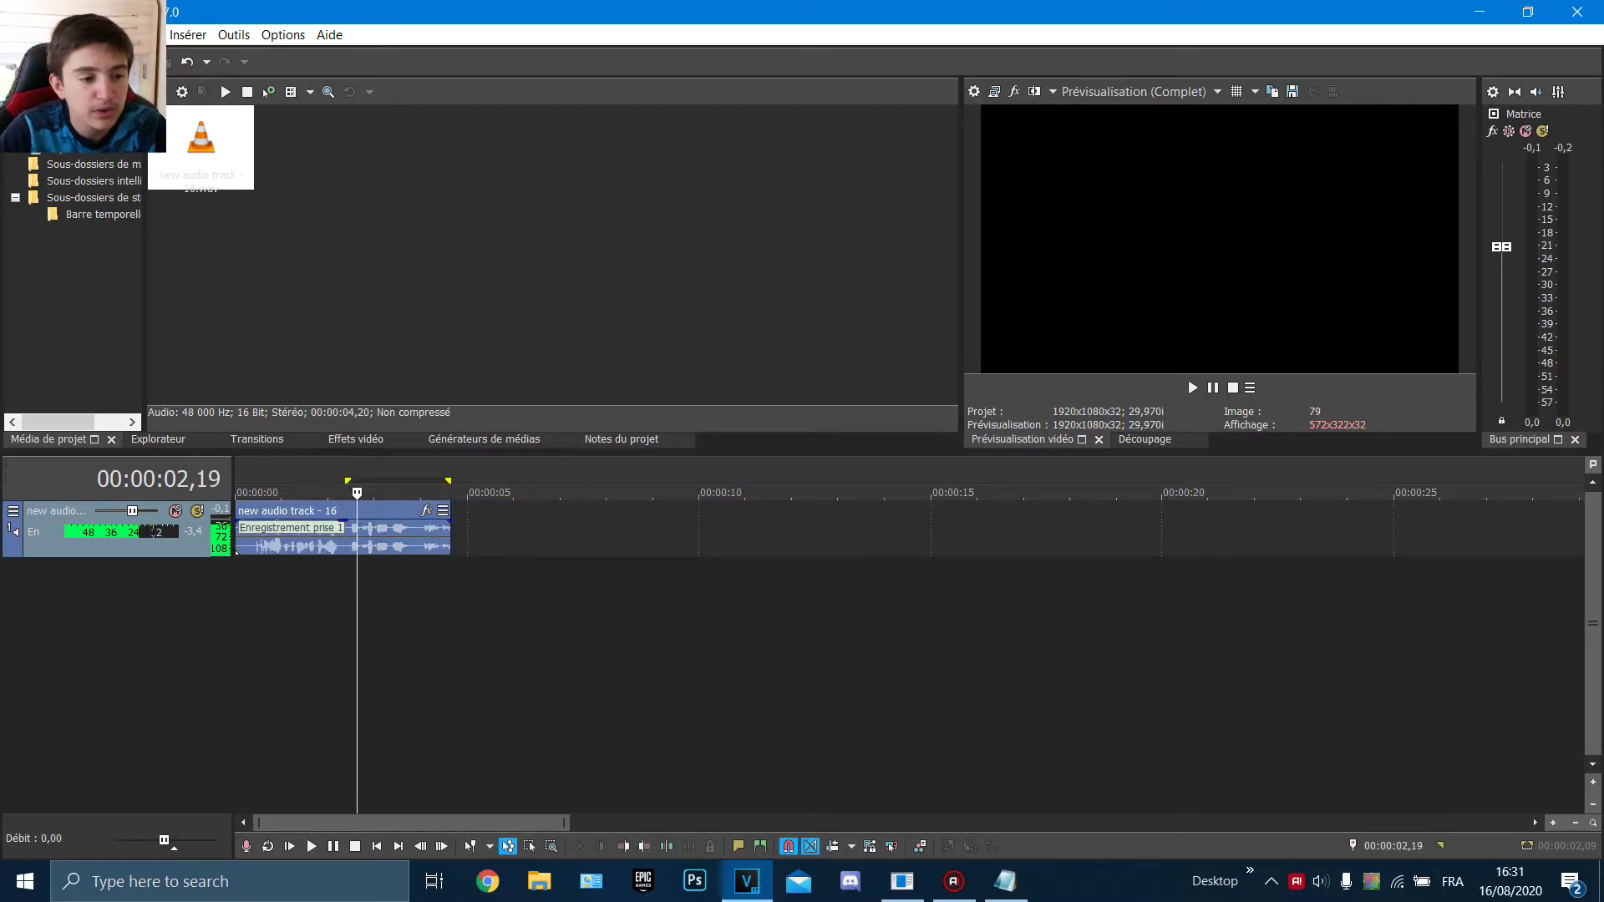
{"action": "left_click", "coordinate": [423, 537]}
{"action": "left_click", "coordinate": [479, 537]}
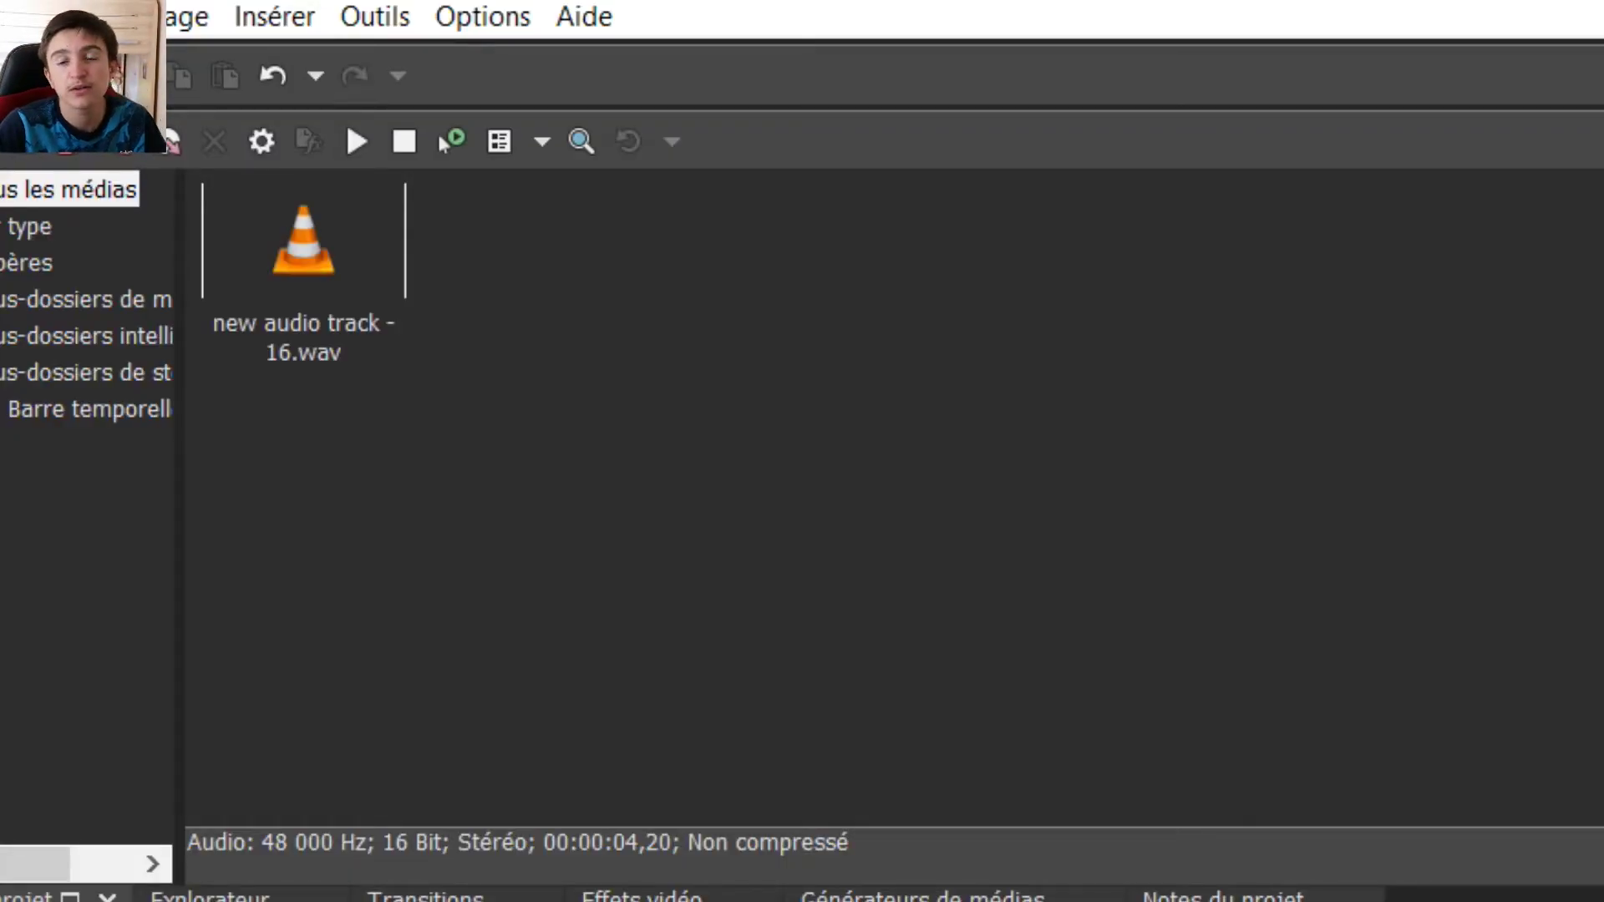
Remove new audio track - 16.wav from the project and delete its emptied audio track
{"action": "left_click", "coordinate": [303, 251]}
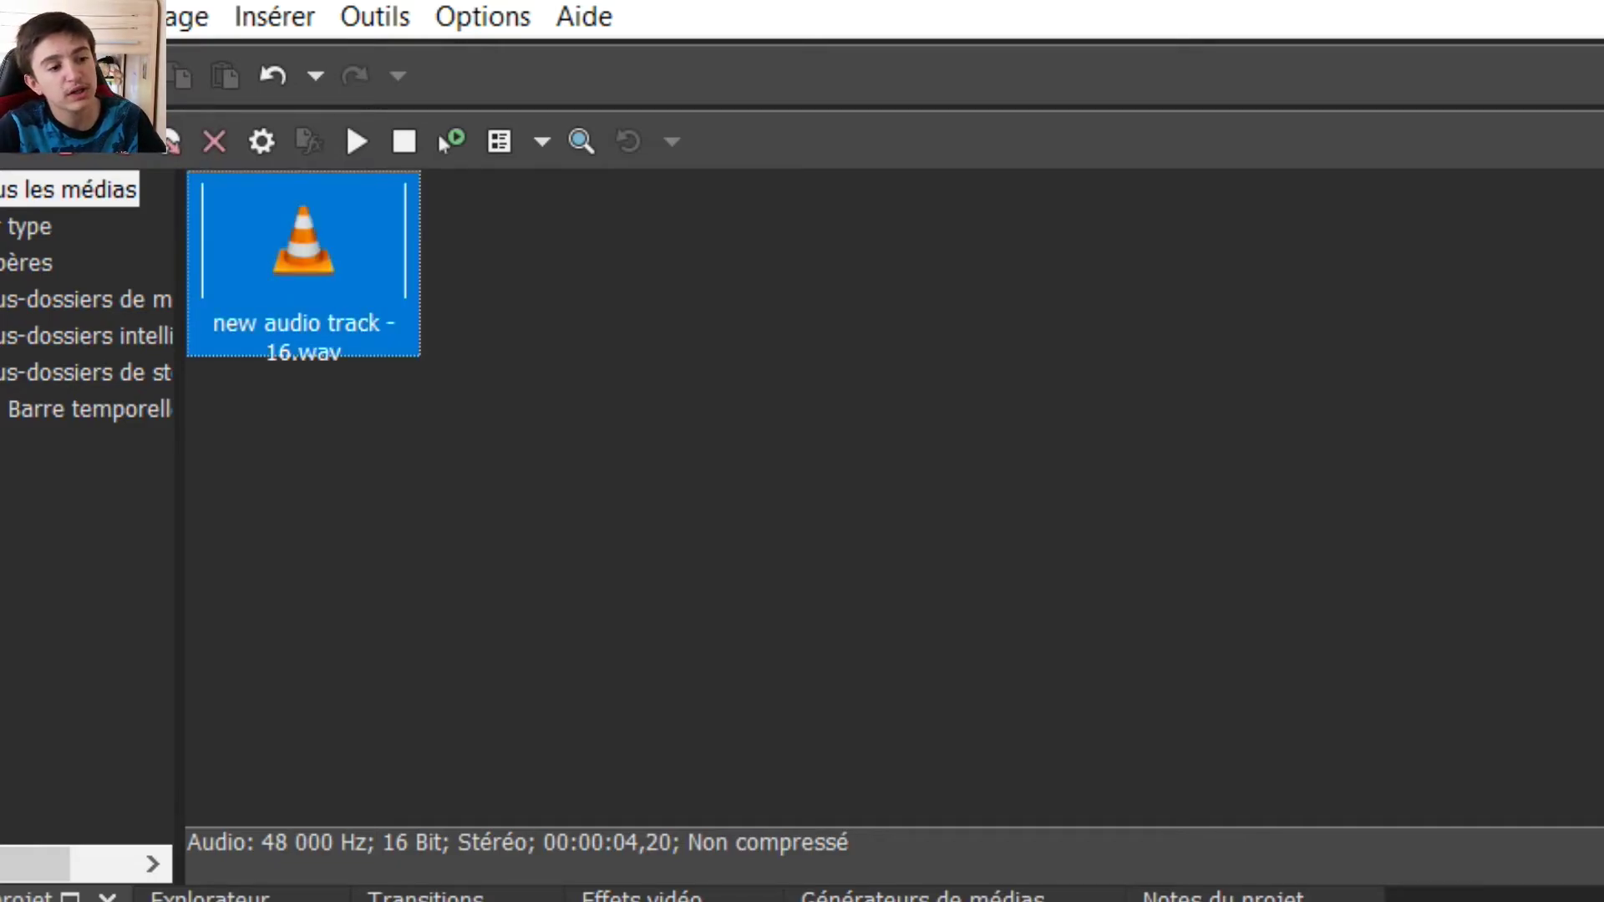
{"action": "right_click", "coordinate": [269, 257]}
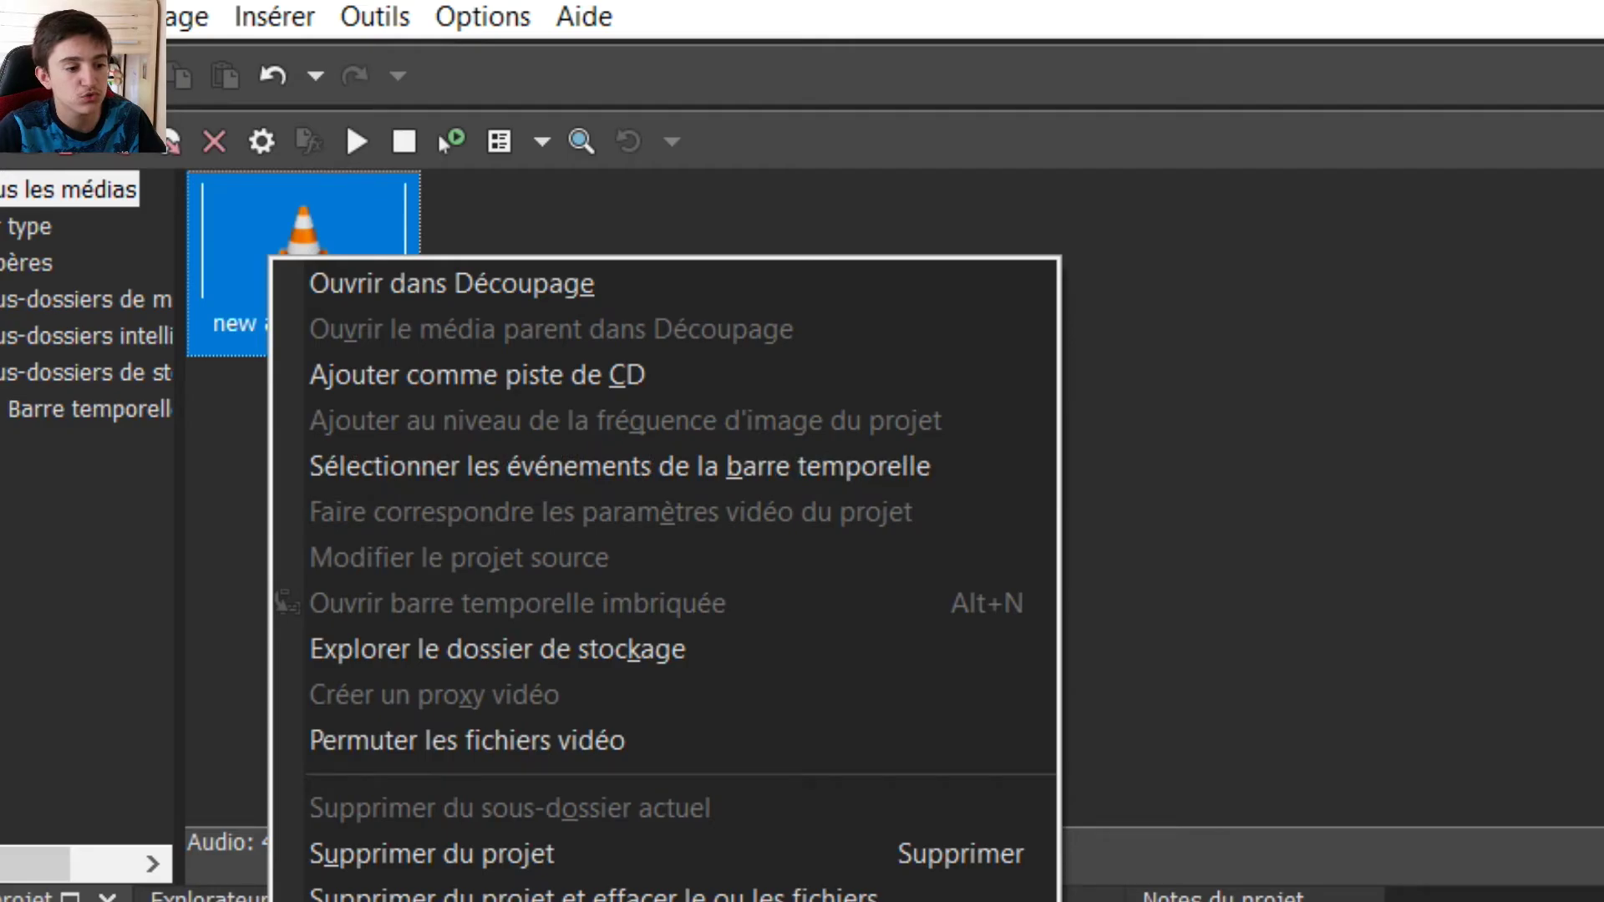
{"action": "key", "text": "Return"}
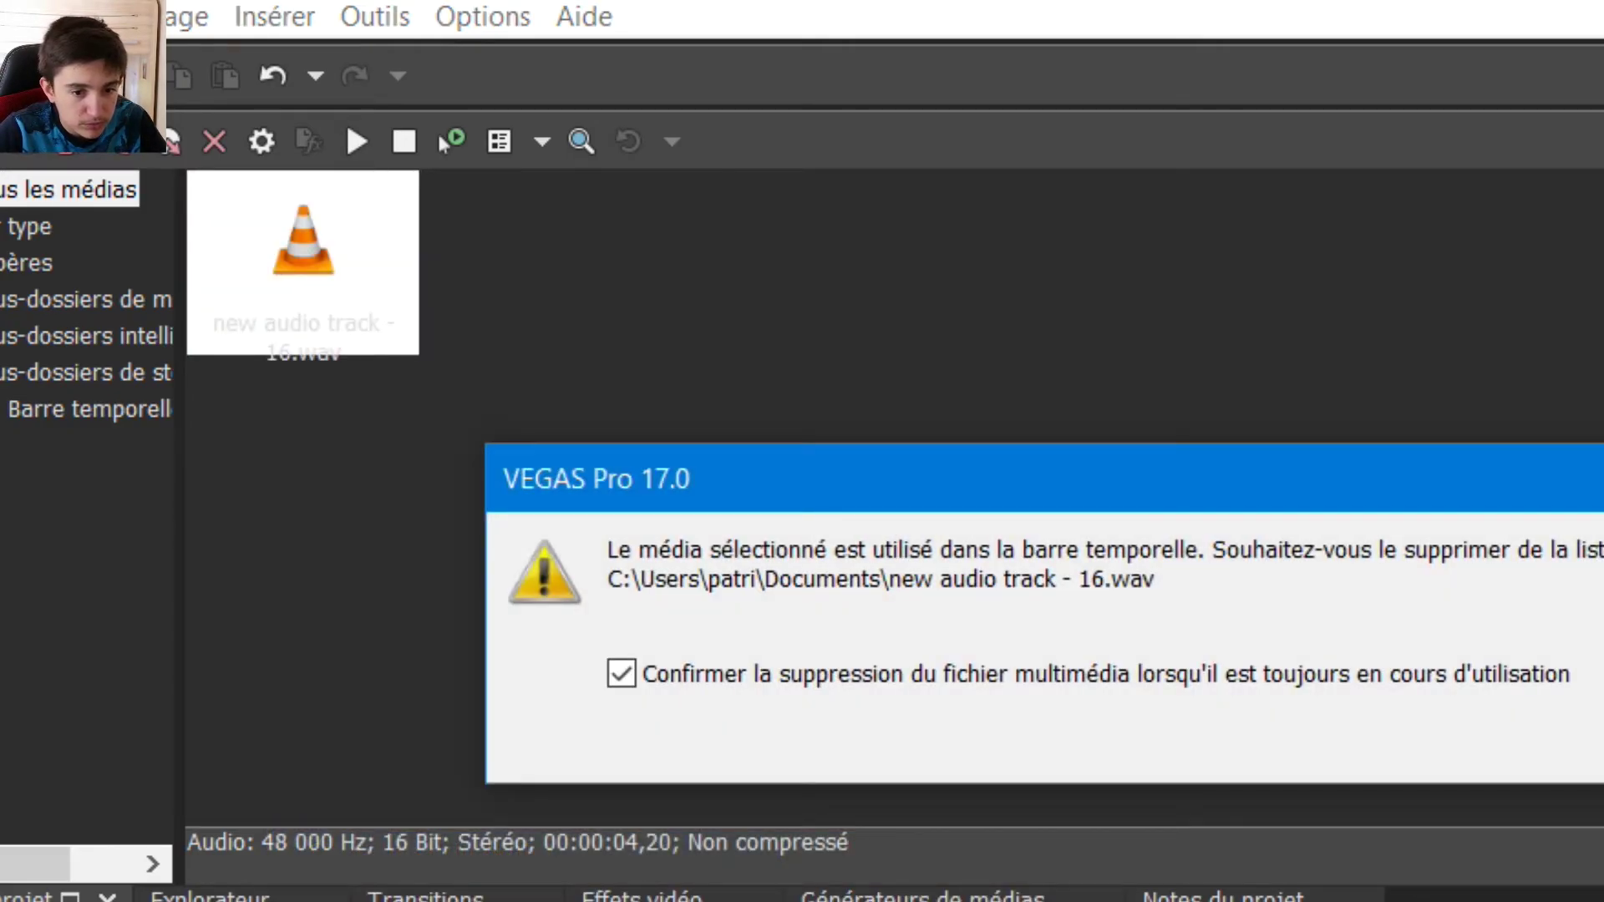
{"action": "key", "text": "Return"}
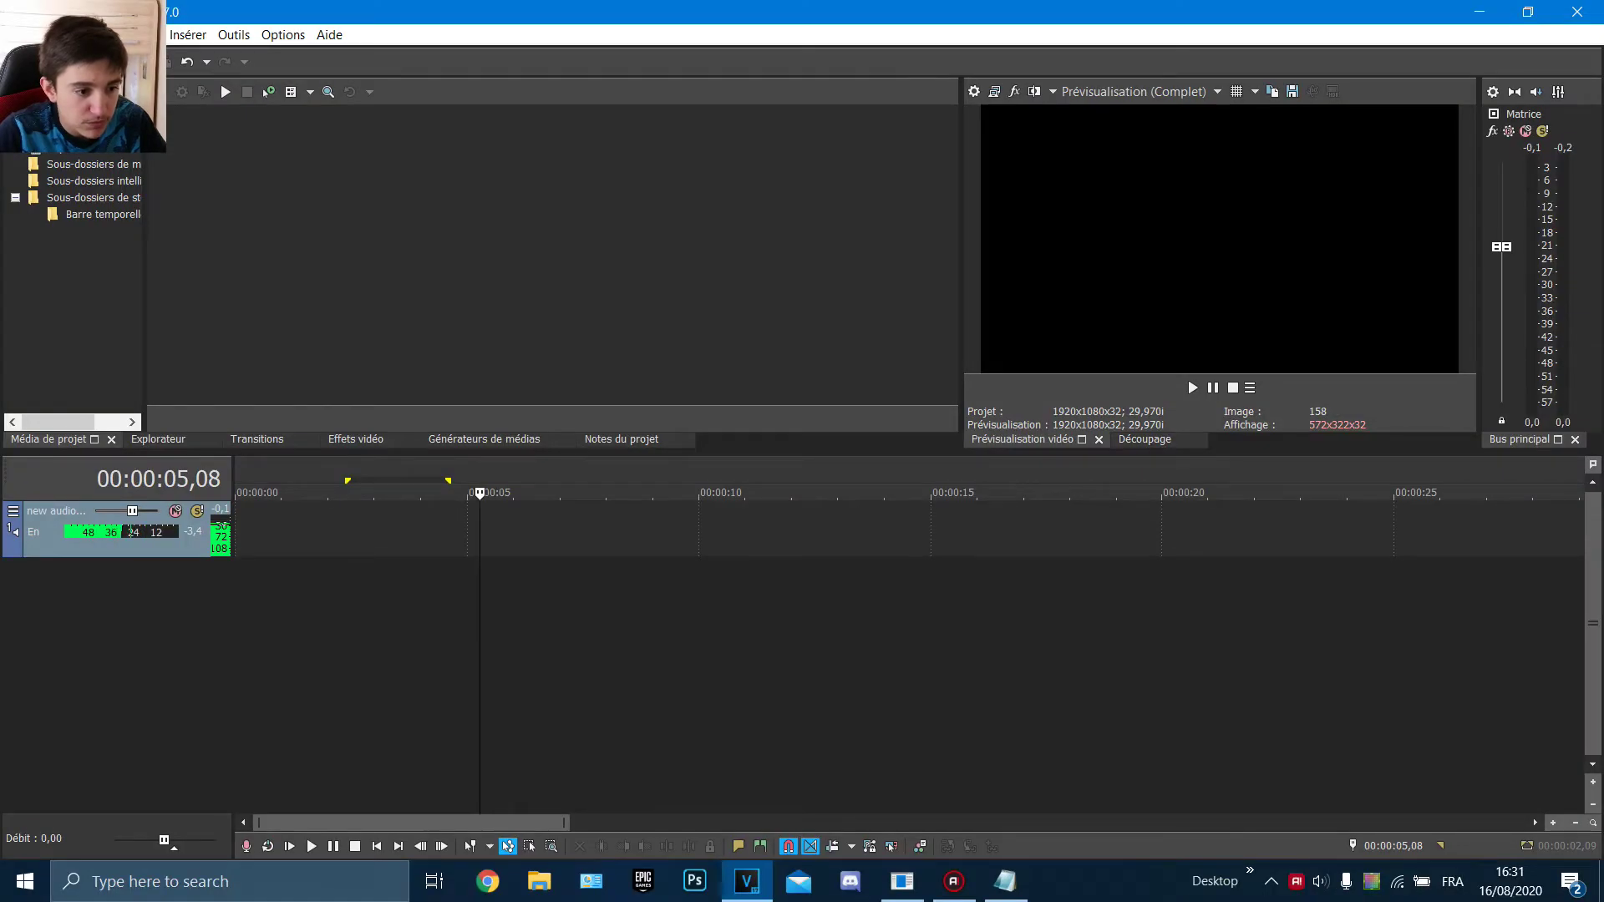
{"action": "right_click", "coordinate": [125, 531]}
{"action": "left_click", "coordinate": [167, 197]}
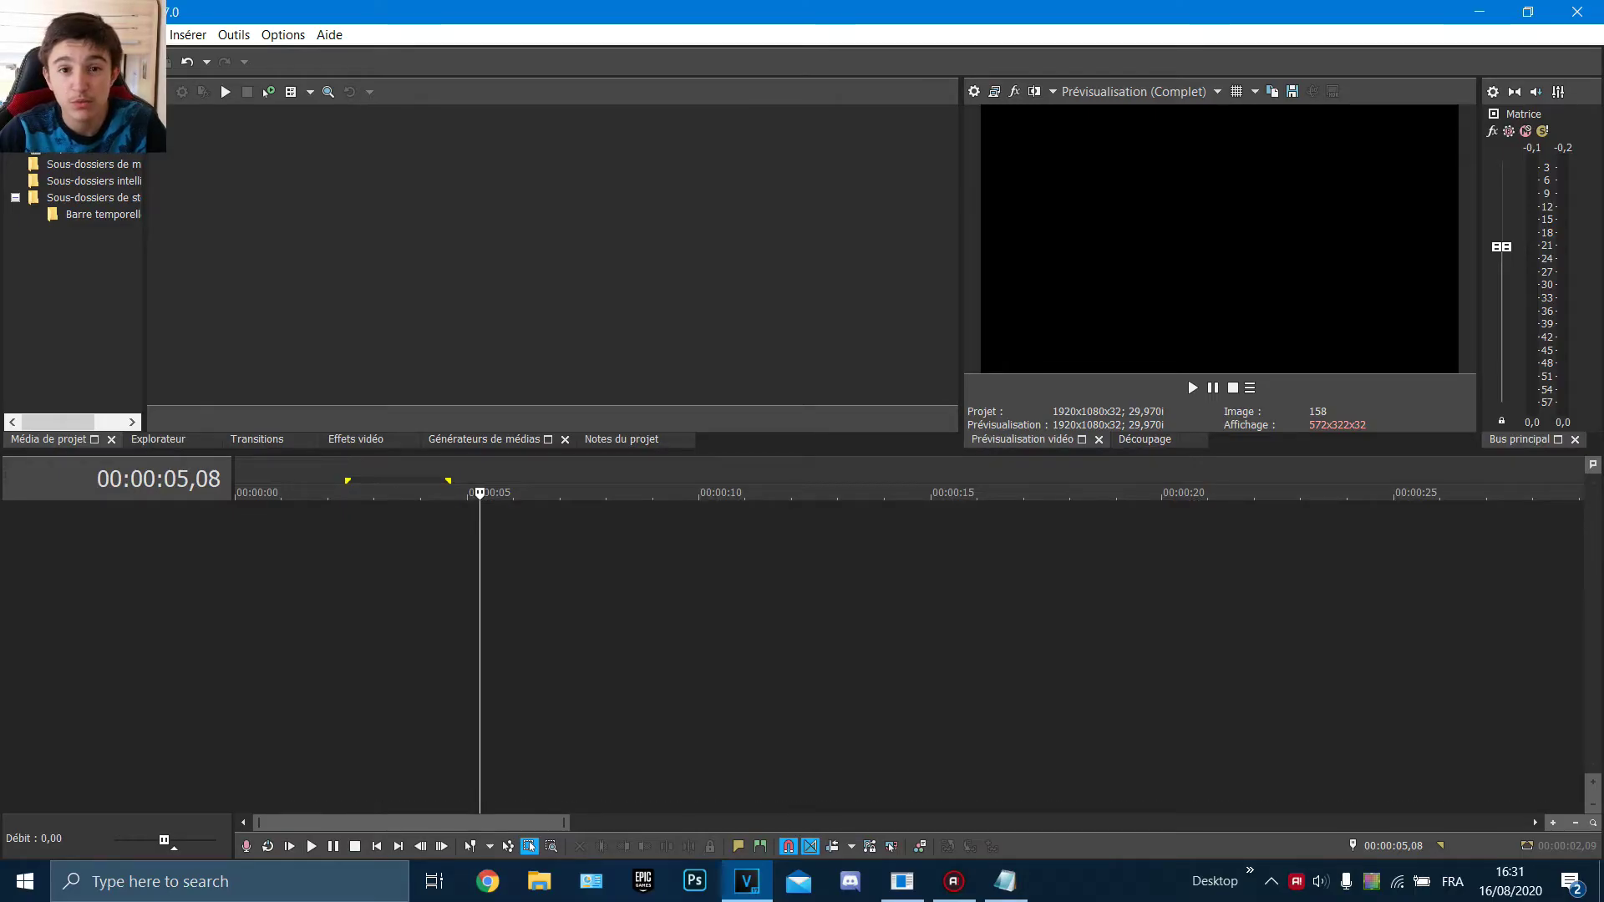
Try a selection rectangle on the empty timeline, and record a voice clip of about 3,03 seconds from the start onto a new audio track
{"action": "left_click_drag", "start_coordinate": [685, 503], "coordinate": [966, 783]}
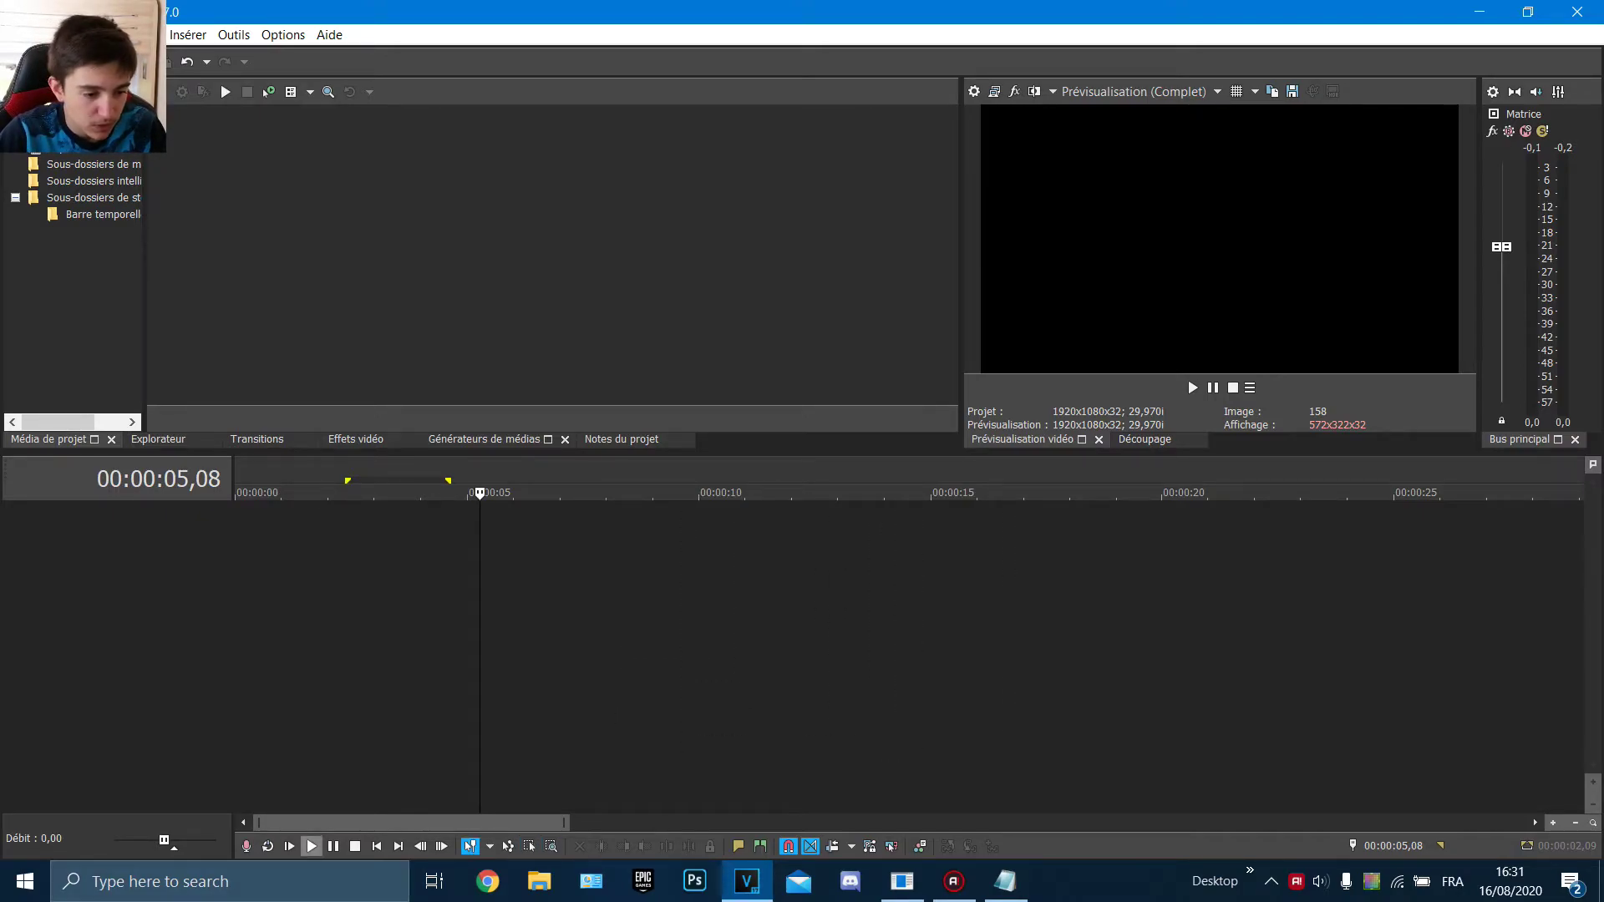
{"action": "left_click", "coordinate": [355, 846]}
{"action": "left_click", "coordinate": [247, 846]}
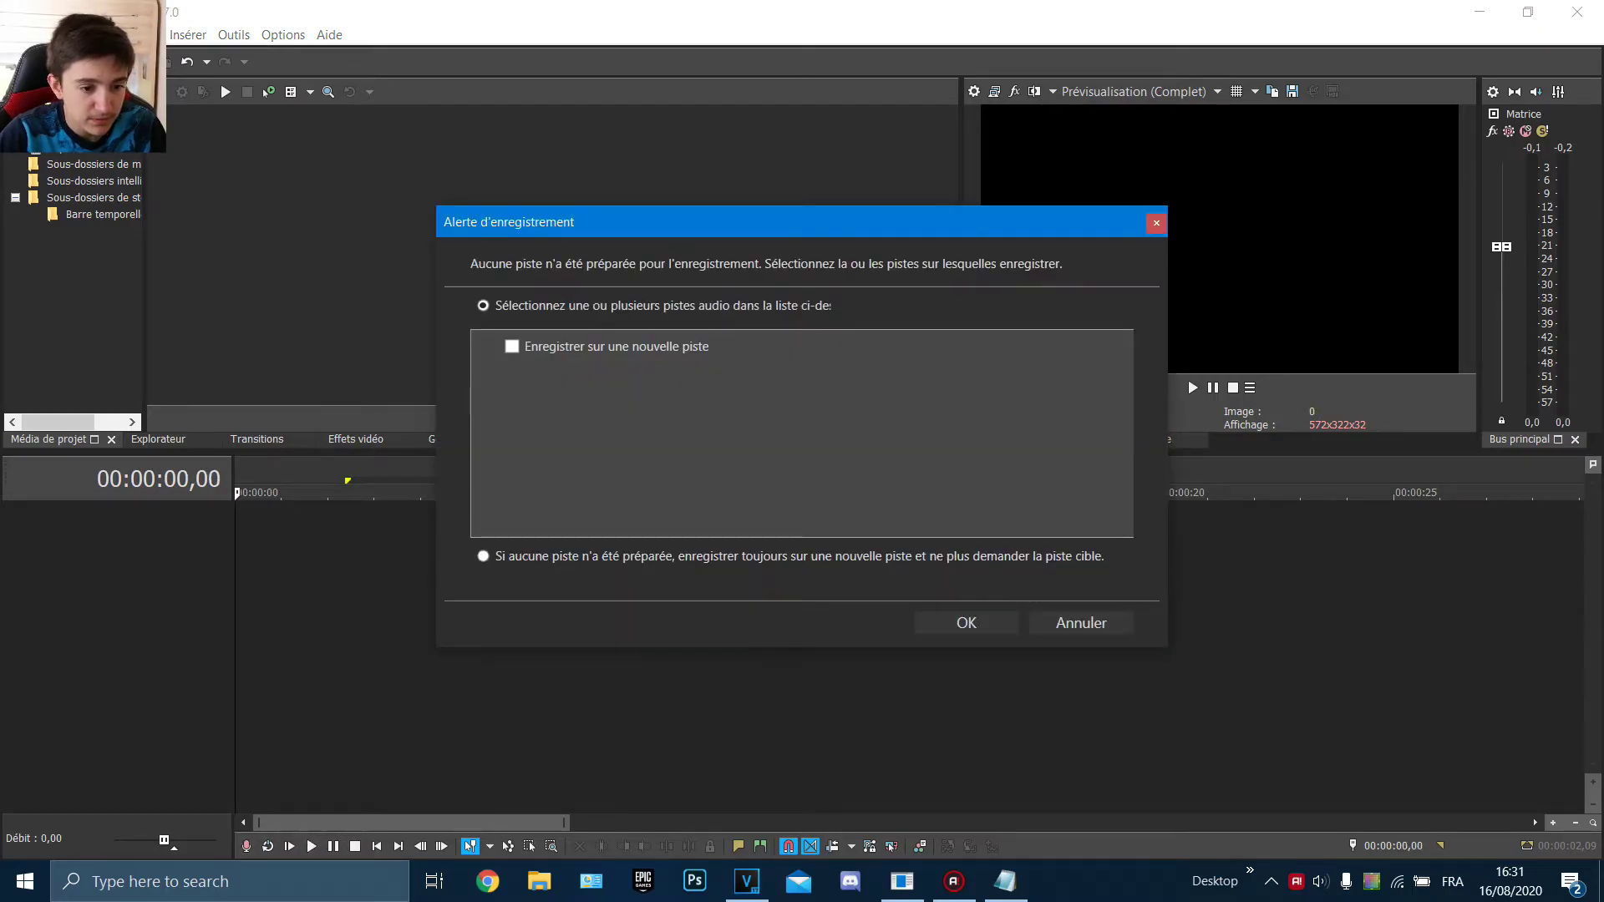
{"action": "left_click", "coordinate": [512, 346]}
{"action": "left_click", "coordinate": [966, 622]}
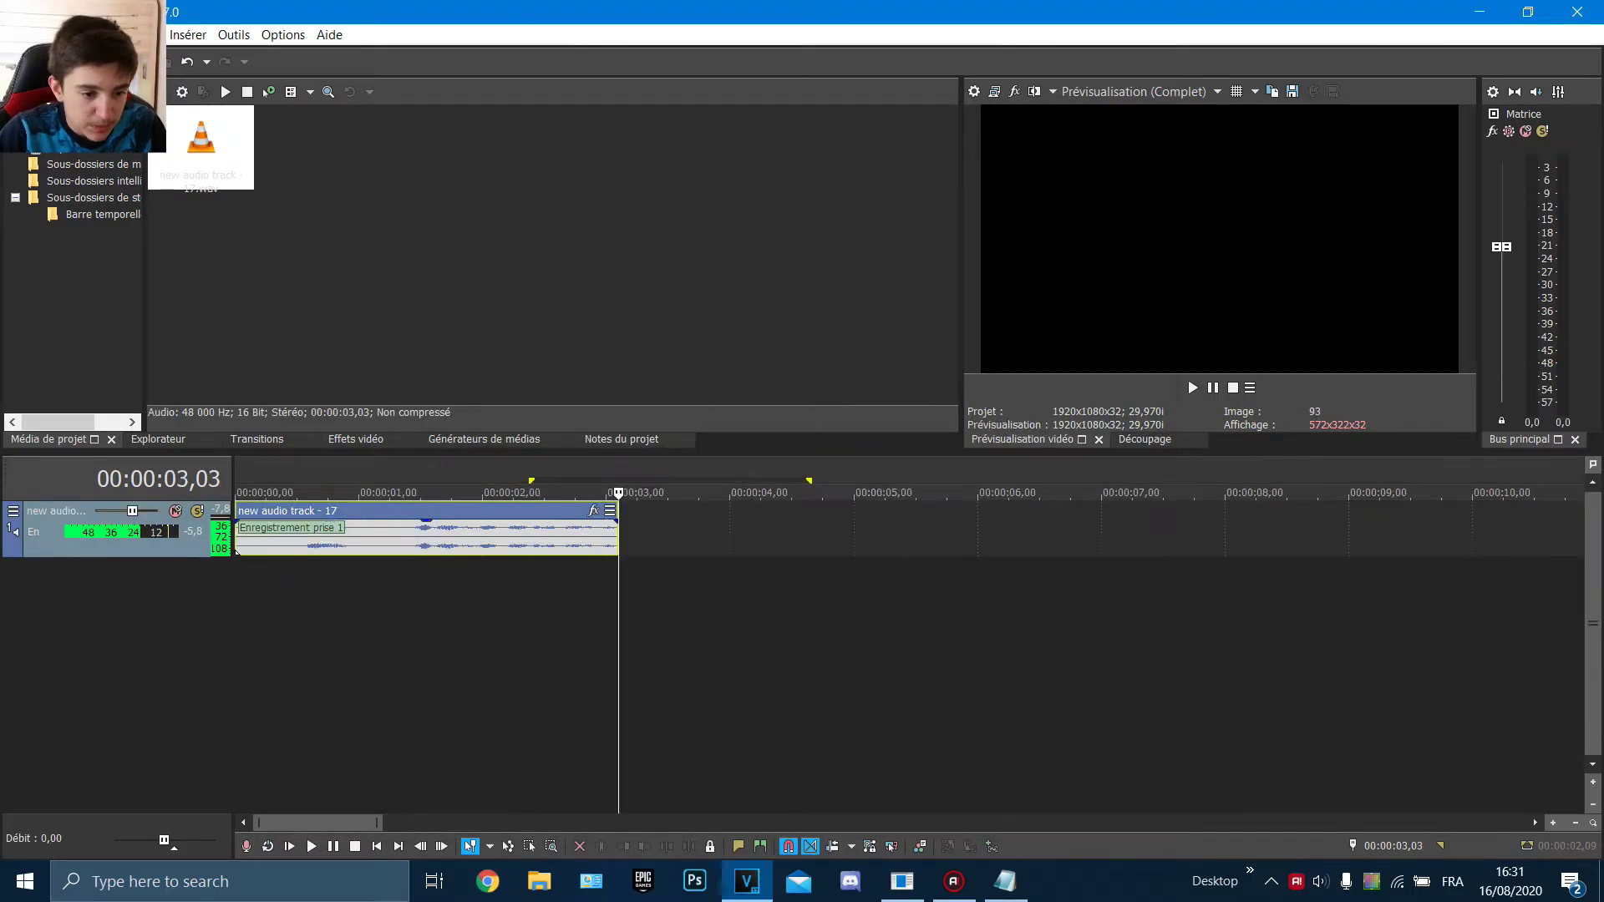
Split the recorded clip into five pieces, with cuts including 00:00:02,00 and 00:00:02,25
{"action": "scroll", "coordinate": [521, 535], "scroll_direction": "up", "scroll_amount": 1}
{"action": "left_click", "coordinate": [495, 534]}
{"action": "key", "text": "s"}
{"action": "left_click", "coordinate": [680, 535]}
{"action": "key", "text": "s"}
{"action": "left_click", "coordinate": [760, 535]}
{"action": "key", "text": "s"}
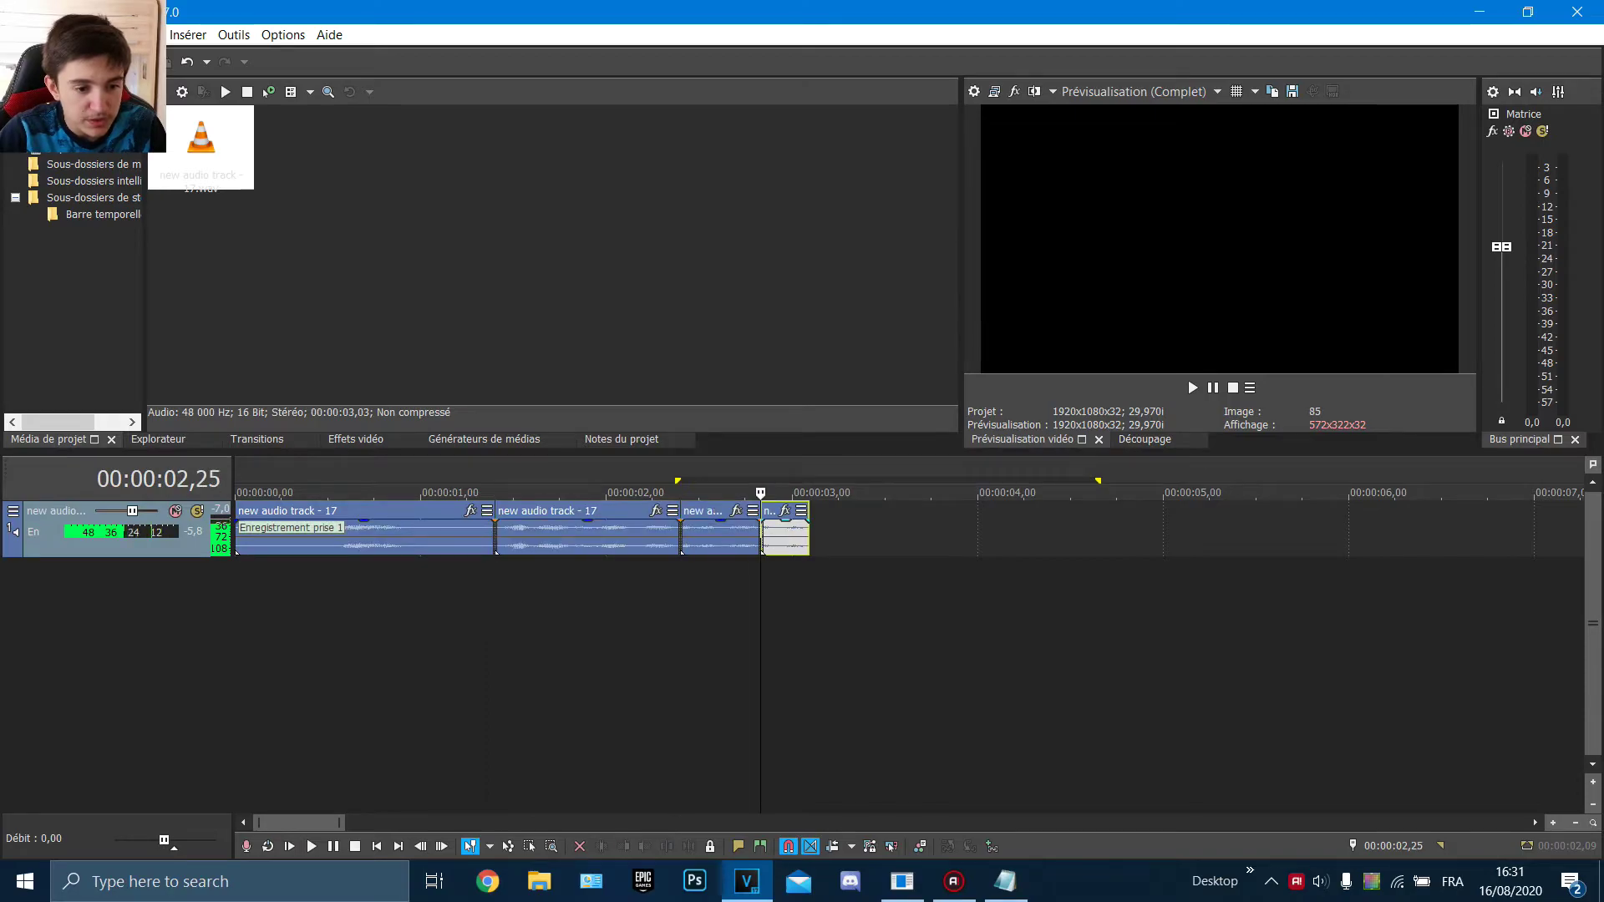
{"action": "left_click", "coordinate": [606, 534]}
{"action": "key", "text": "s"}
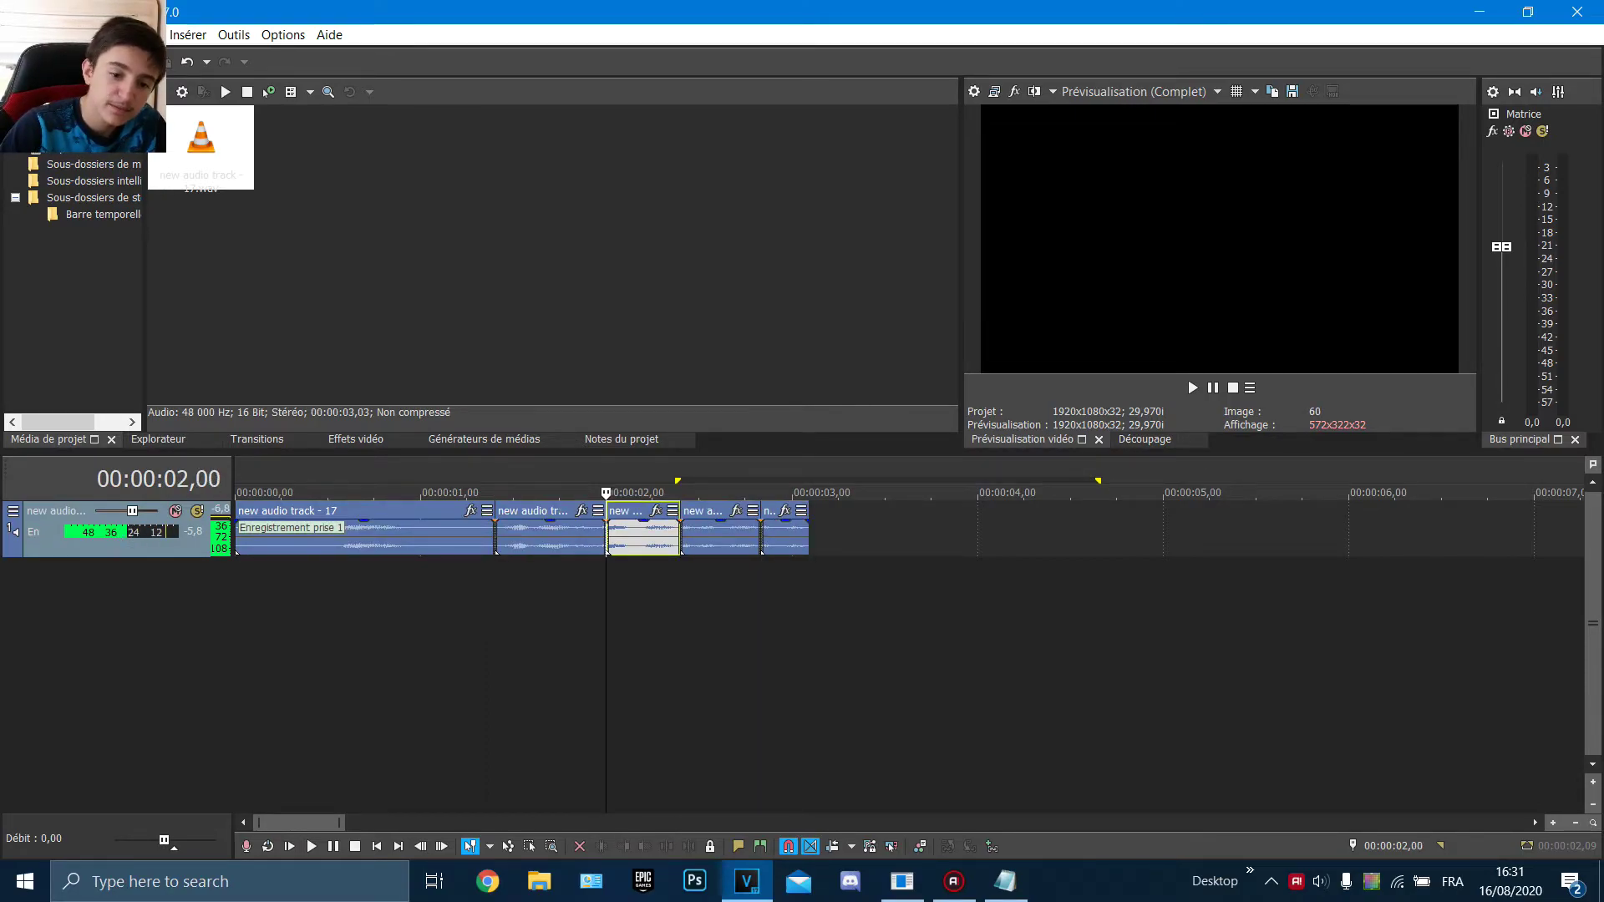
Move the last clip piece away and back, and shift the last four pieces together by 0,02
{"action": "left_click", "coordinate": [1163, 534]}
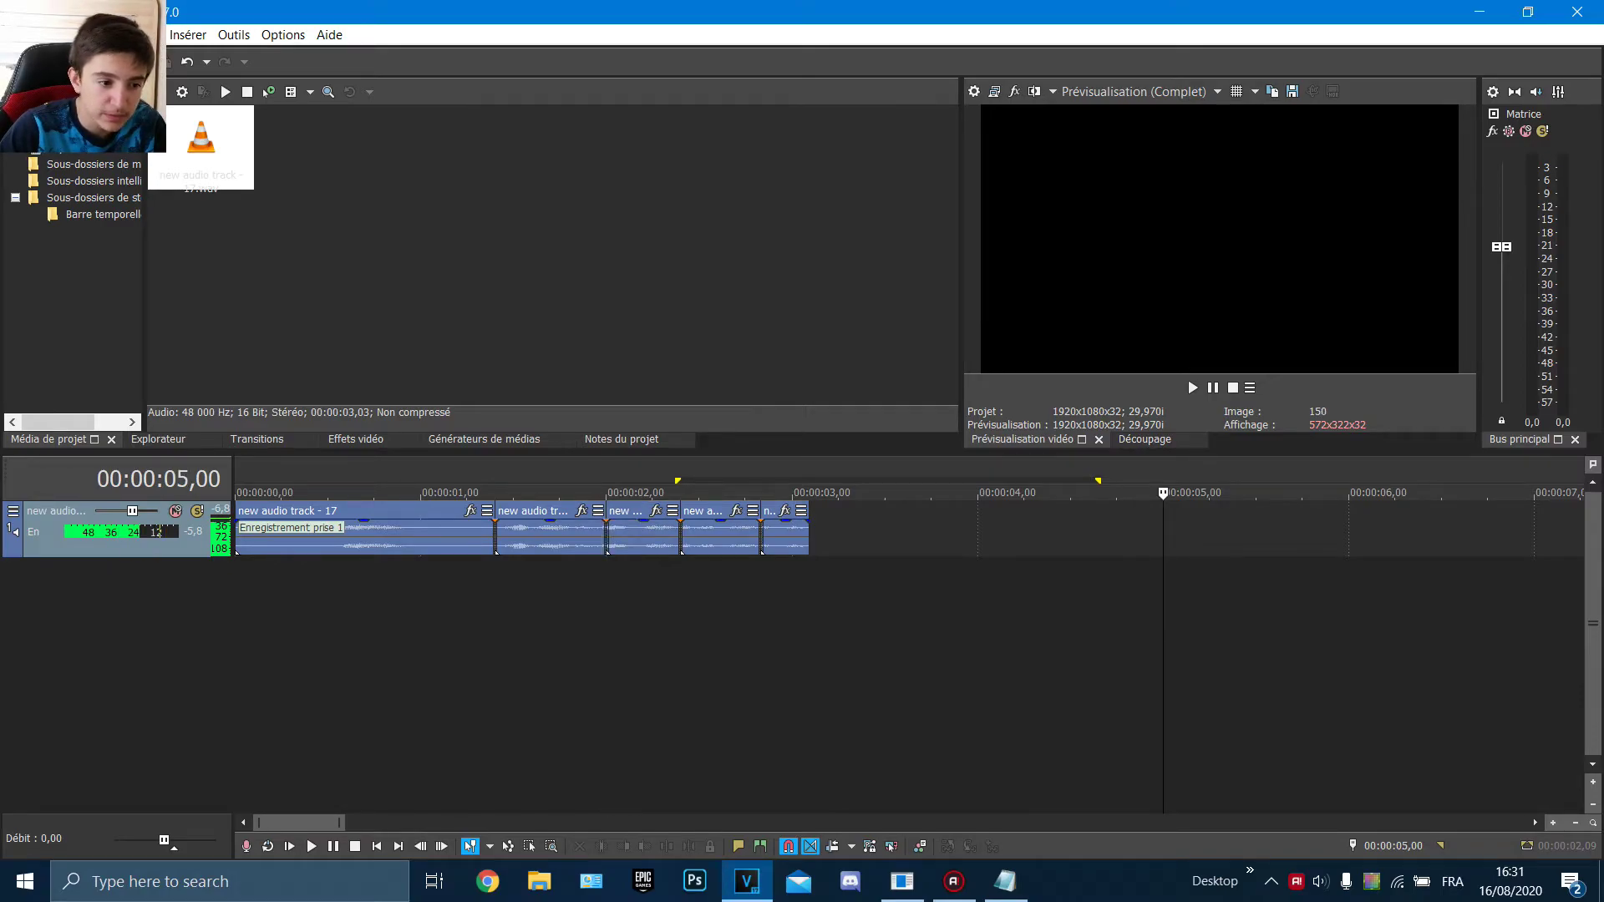
{"action": "left_click_drag", "start_coordinate": [784, 535], "coordinate": [988, 535]}
{"action": "left_click_drag", "start_coordinate": [1176, 535], "coordinate": [785, 534]}
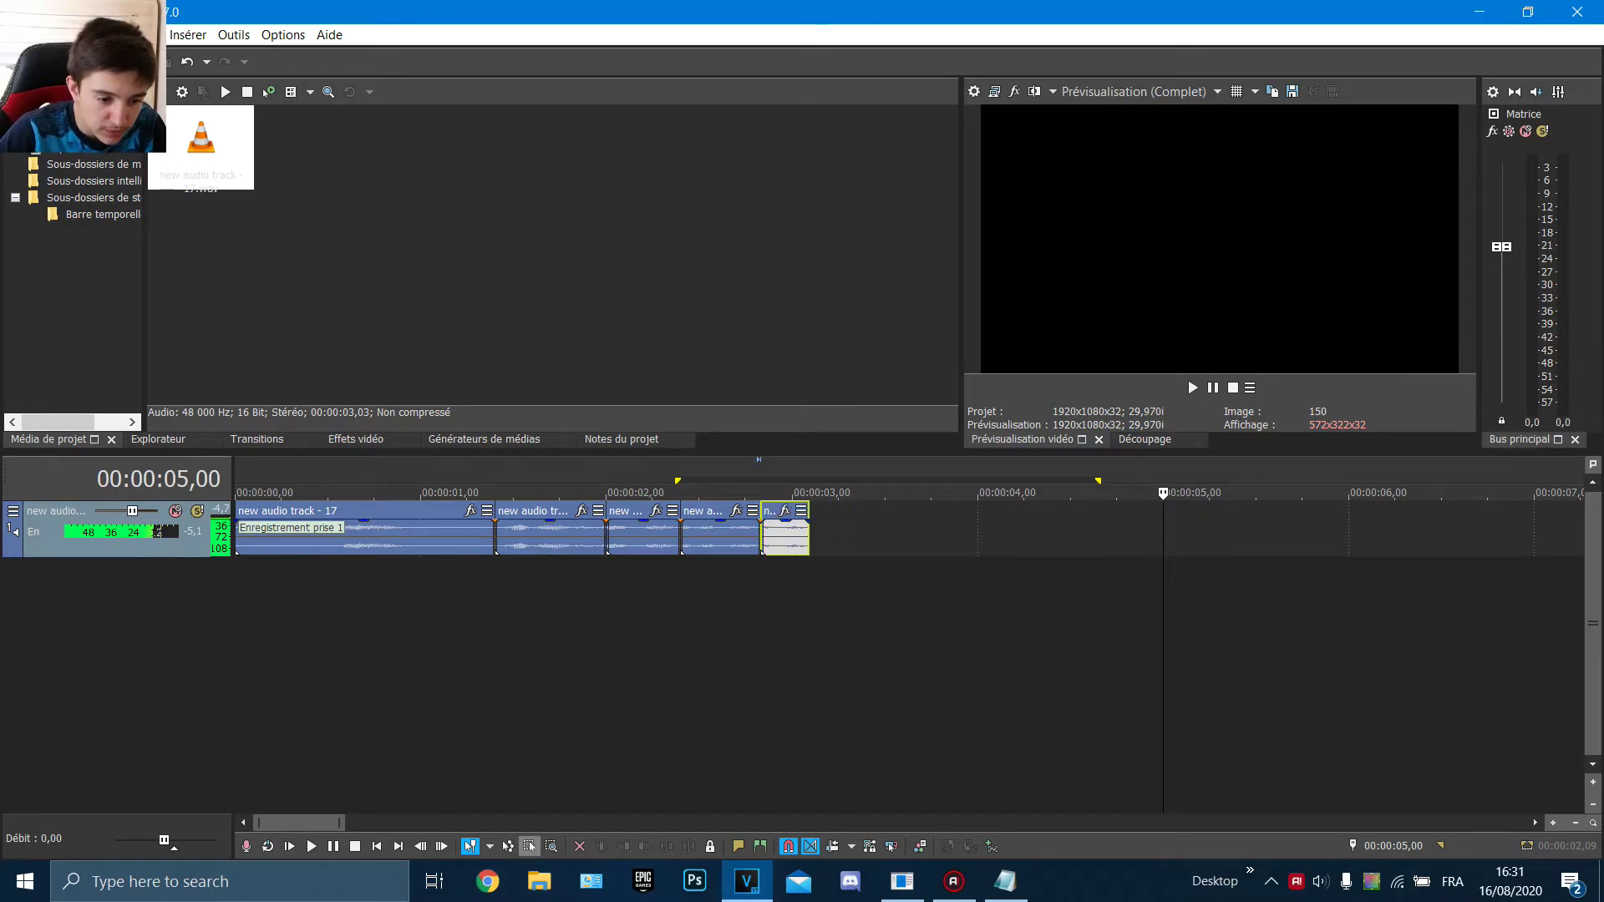
{"action": "left_click_drag", "start_coordinate": [799, 539], "coordinate": [1098, 540]}
{"action": "left_click_drag", "start_coordinate": [1342, 534], "coordinate": [792, 534]}
{"action": "left_click", "coordinate": [471, 846]}
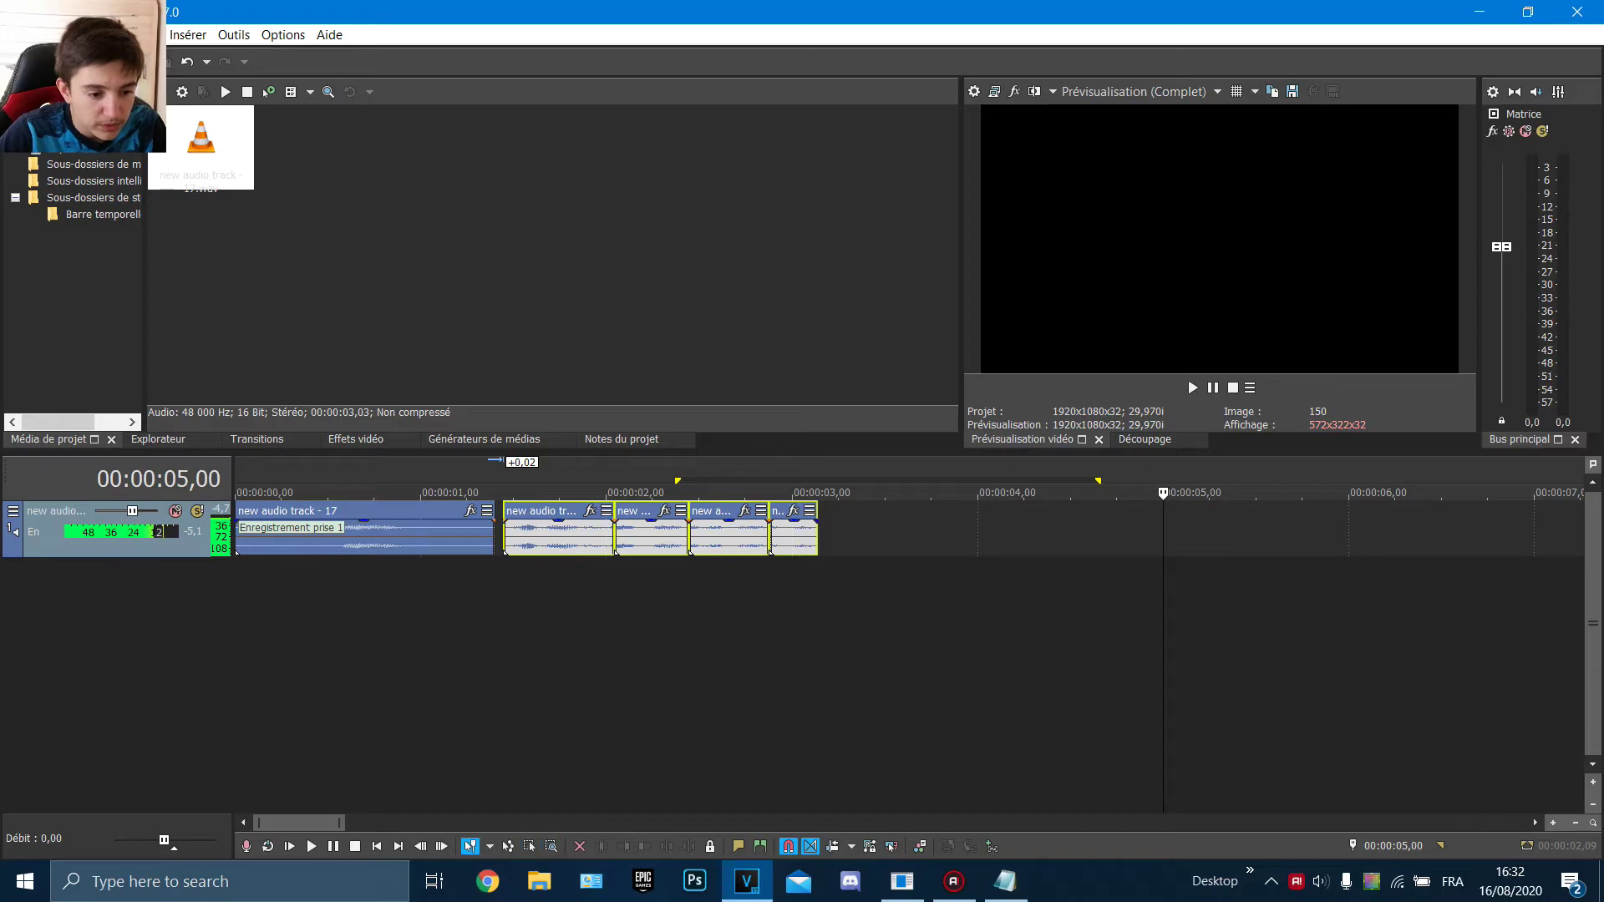
Switch to the zoom edit tool, collapse and enlarge the audio track's height, and zoom in on the split pieces
{"action": "left_click", "coordinate": [551, 846]}
{"action": "key", "text": "ctrl+Down"}
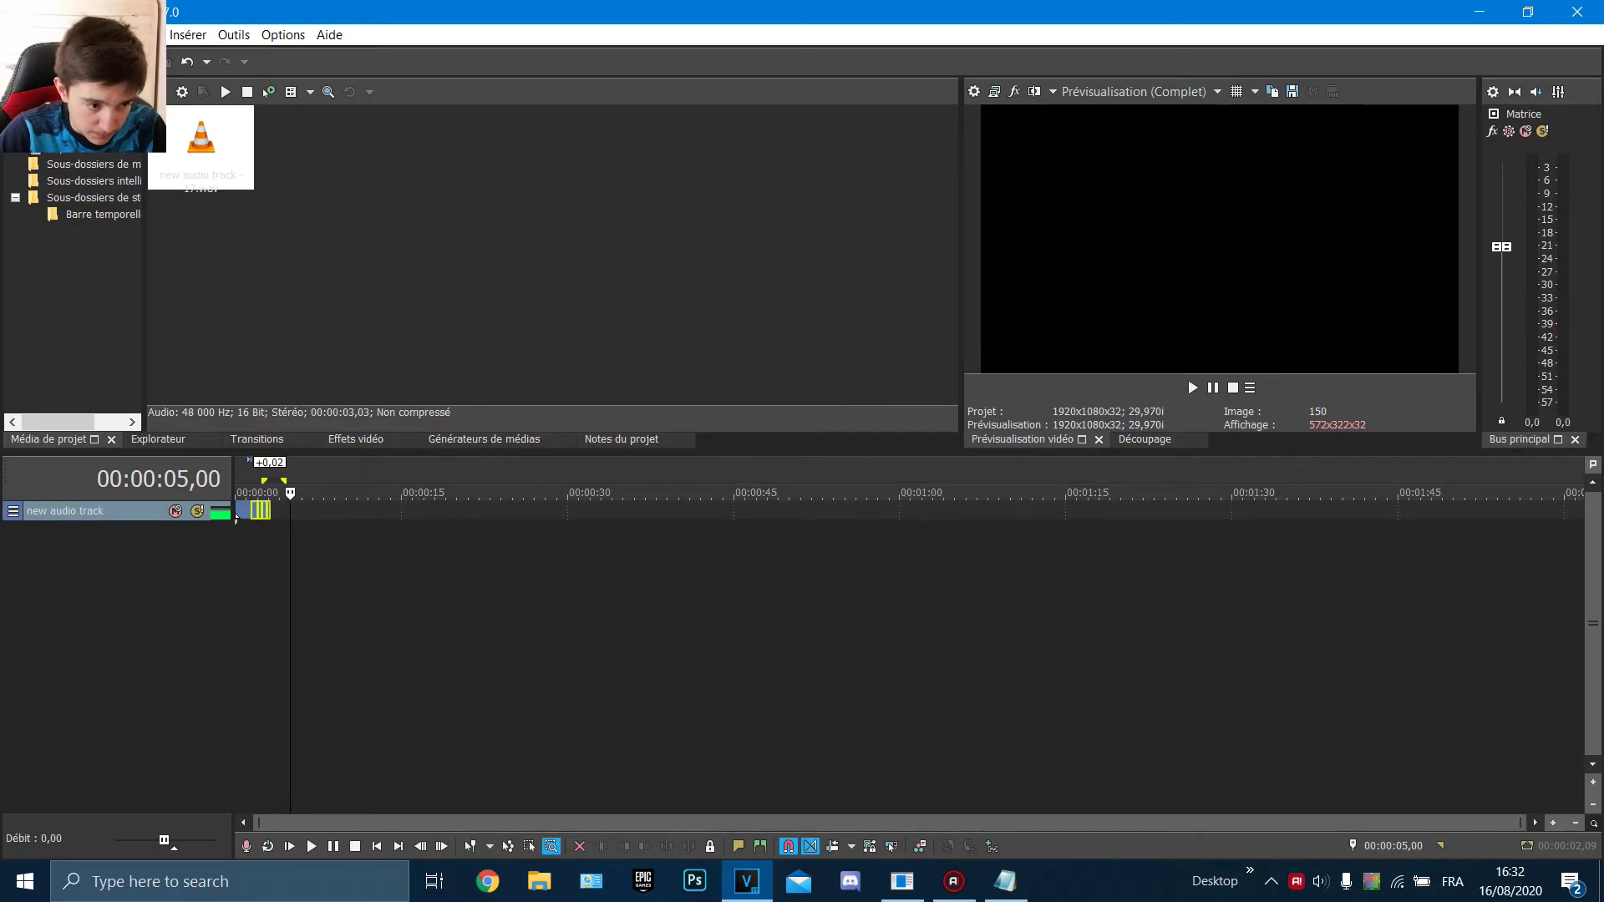
{"action": "left_click_drag", "start_coordinate": [236, 518], "coordinate": [237, 565]}
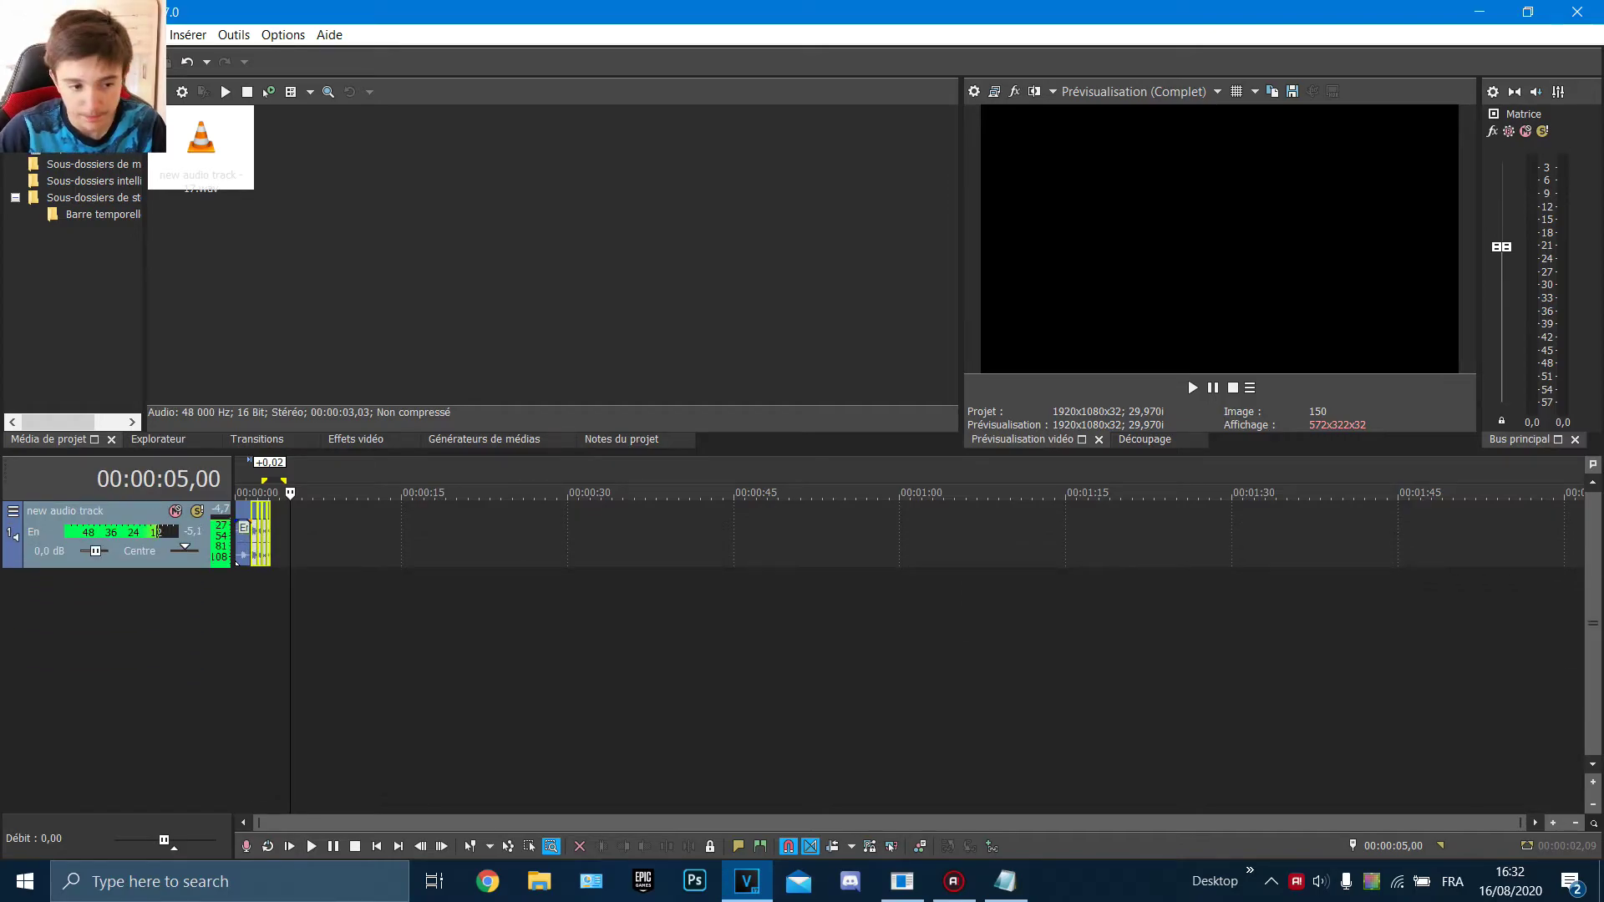
{"action": "scroll", "coordinate": [351, 534], "scroll_direction": "up", "scroll_amount": 9}
{"action": "scroll", "coordinate": [350, 535], "scroll_direction": "down", "scroll_amount": 1}
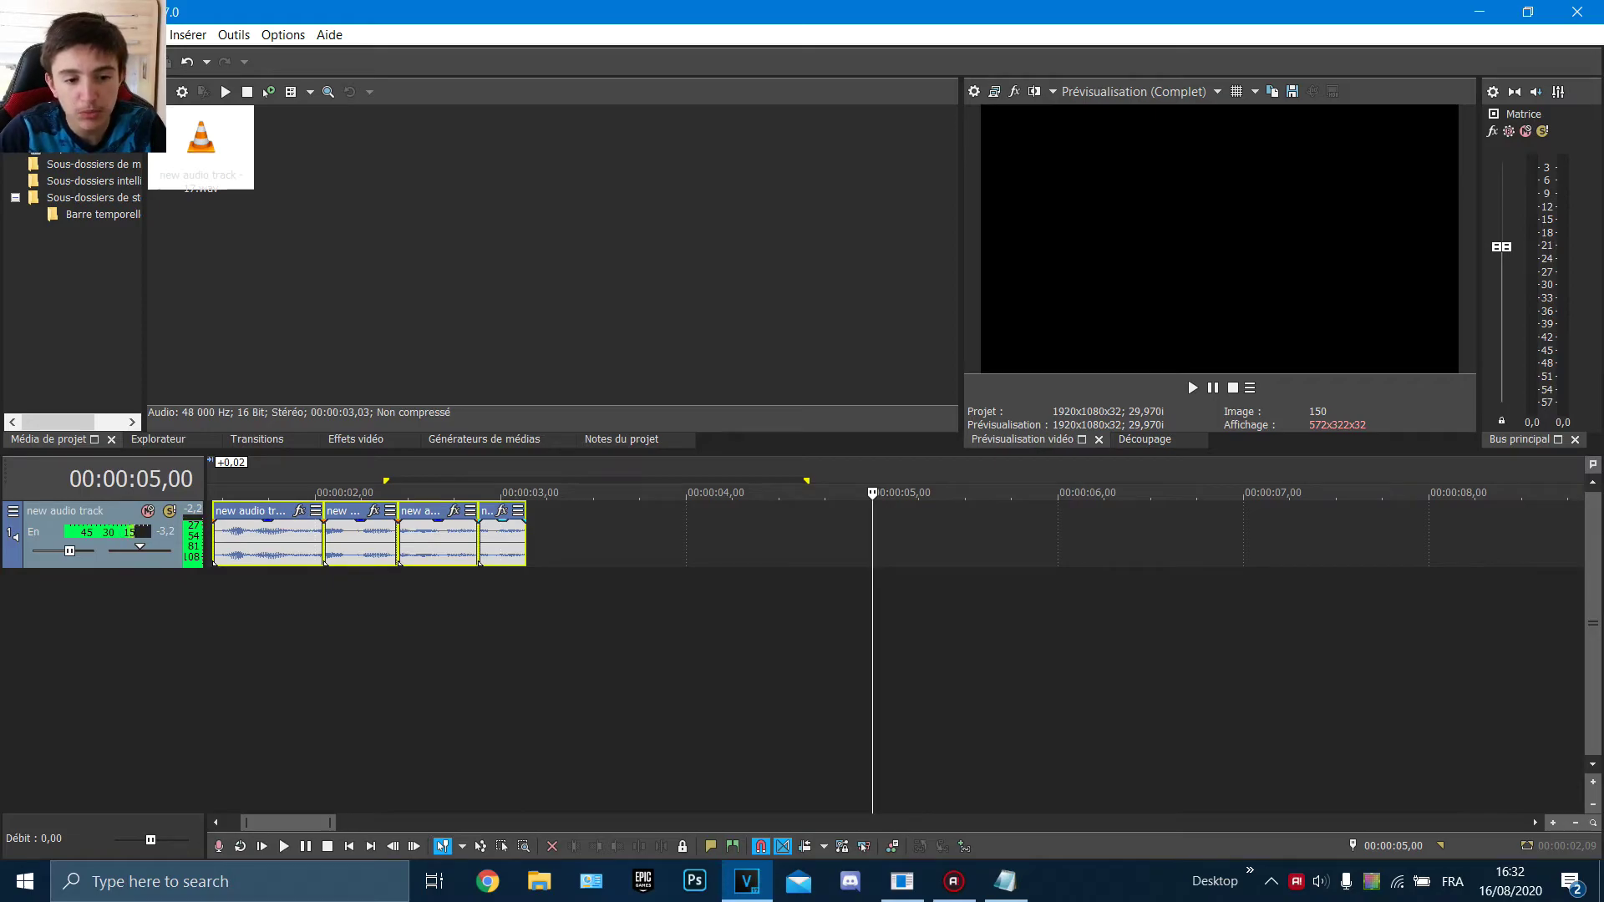
Widen the video preview area, look at the Notes du projet window, and return to Média de projet
{"action": "left_click_drag", "start_coordinate": [961, 250], "coordinate": [878, 251]}
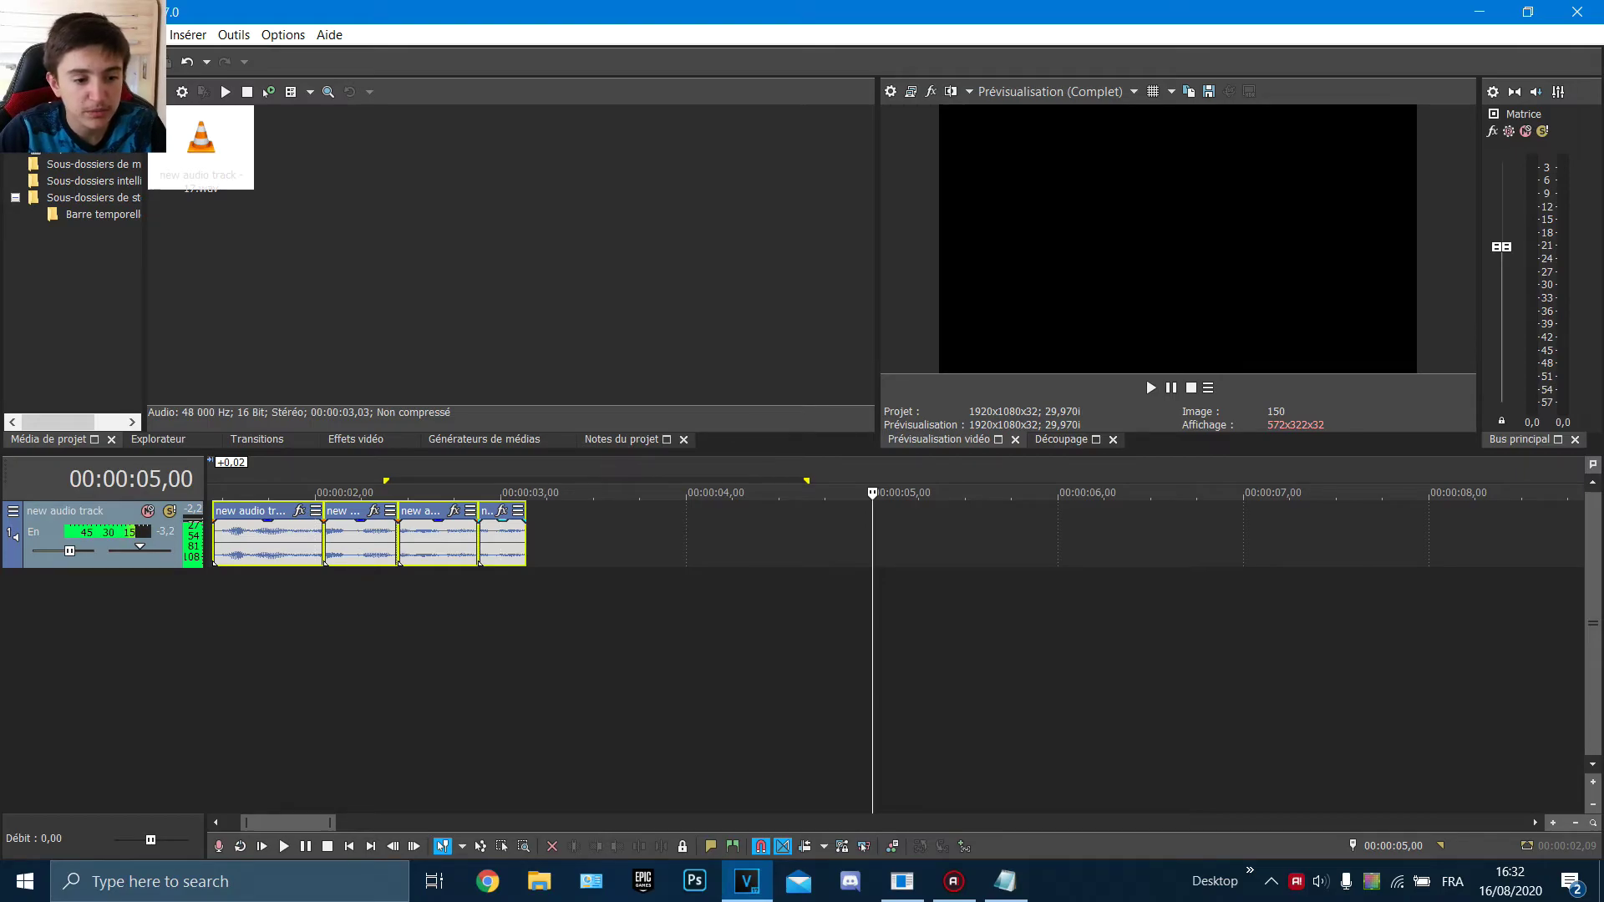
{"action": "left_click", "coordinate": [621, 440]}
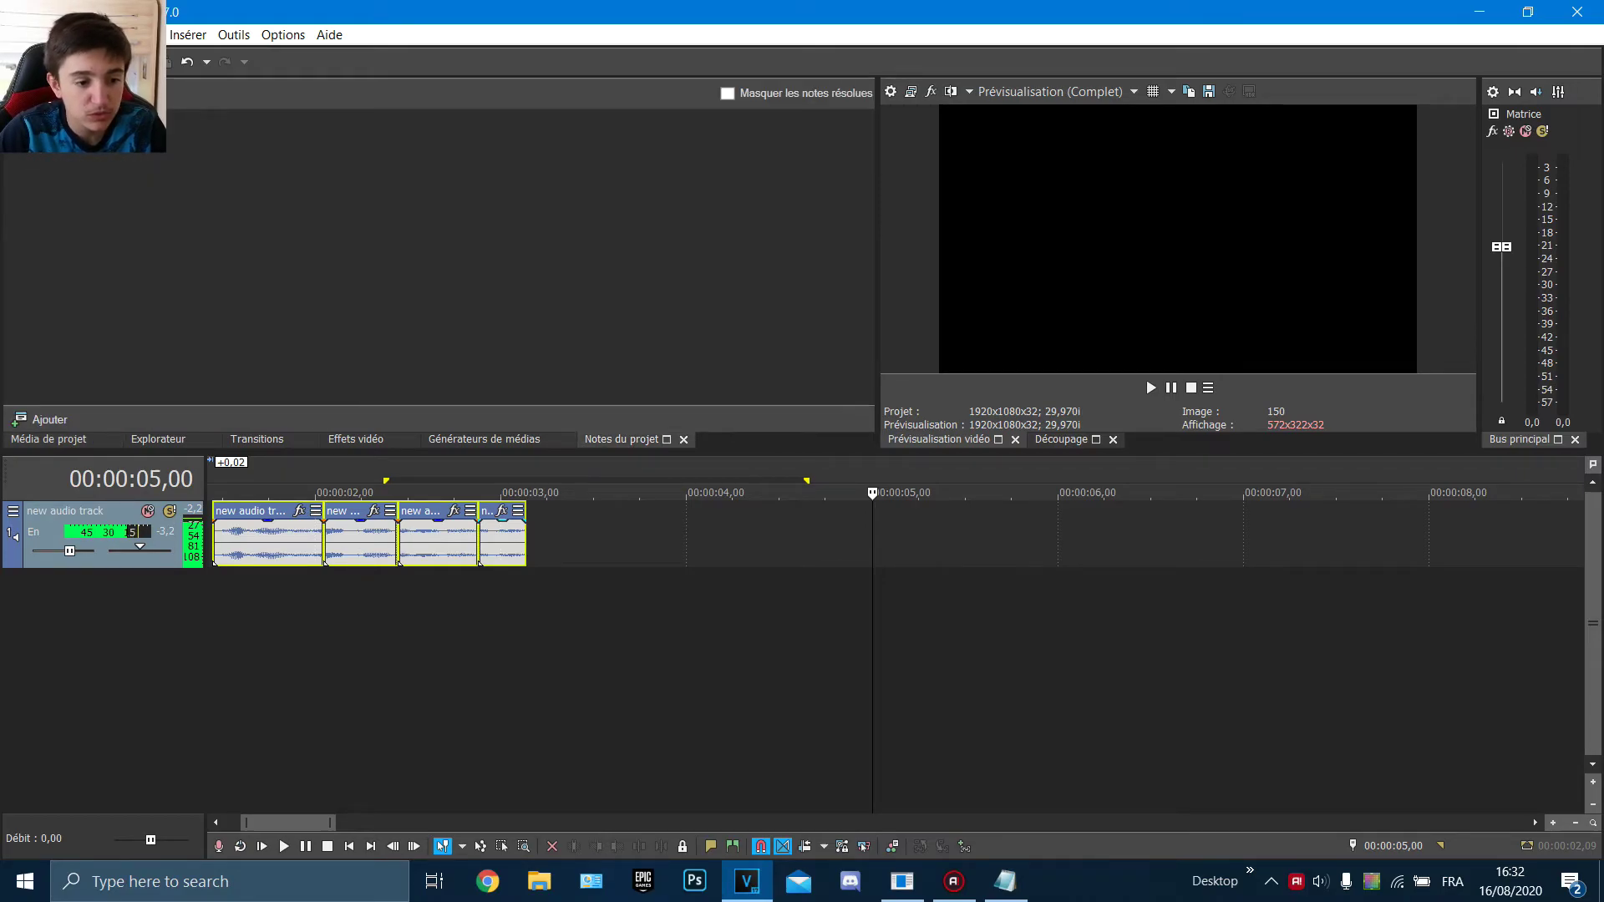
{"action": "left_click", "coordinate": [49, 440]}
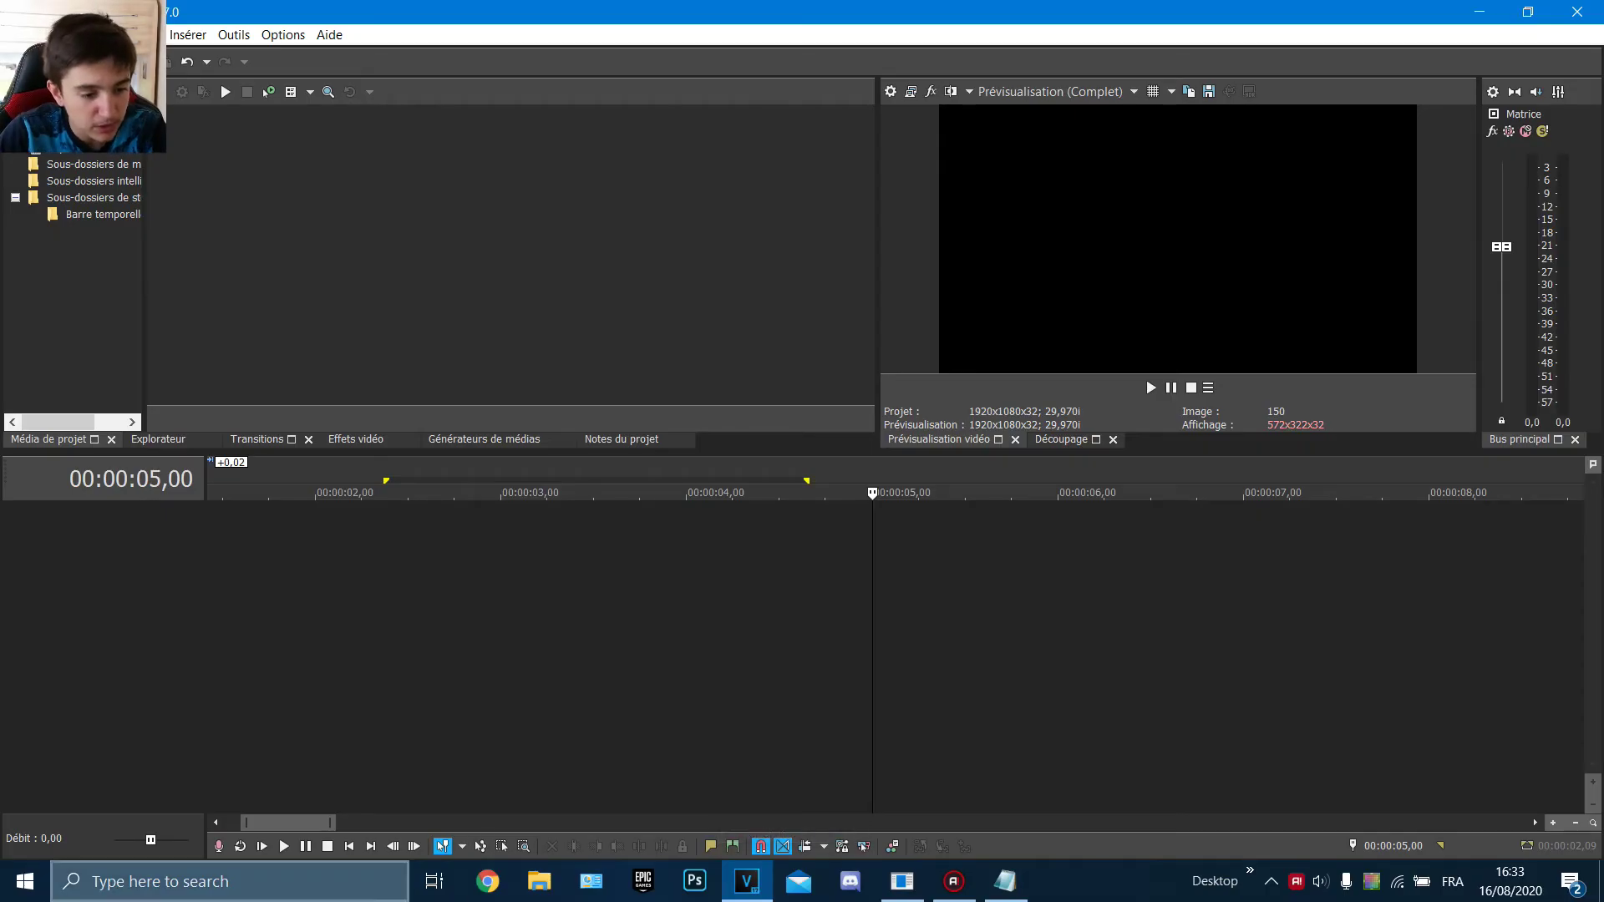
Insert a marker named marqueur at the timeline's start and move it to about 2 seconds
{"action": "left_click", "coordinate": [349, 847]}
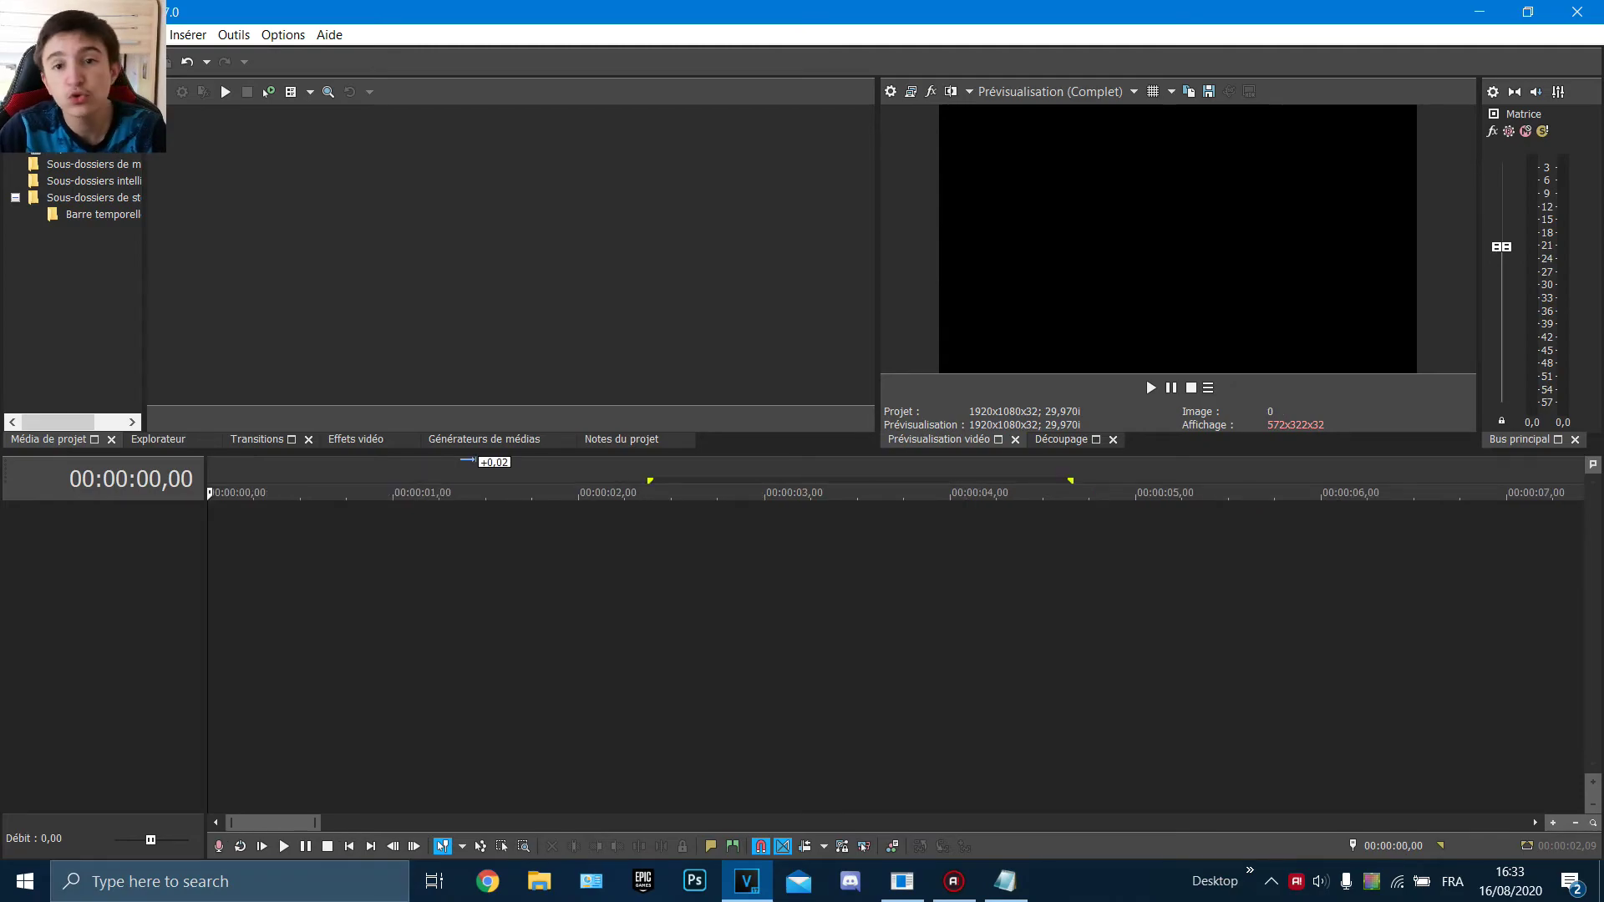
{"action": "key", "text": "m"}
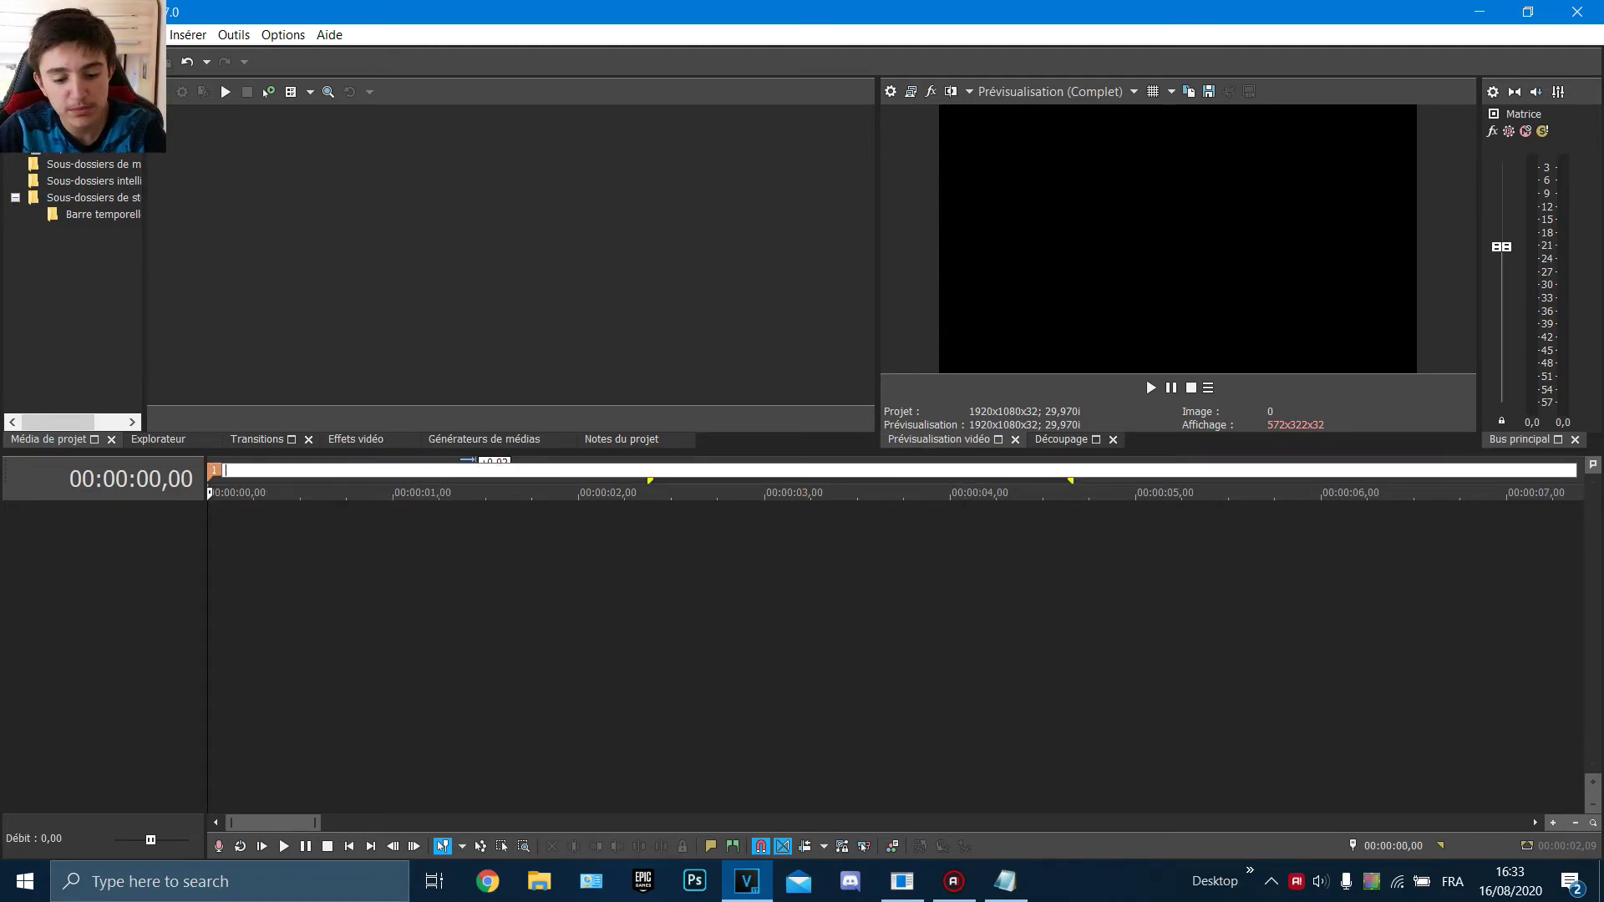
{"action": "type", "text": "marqueur"}
{"action": "key", "text": "Return"}
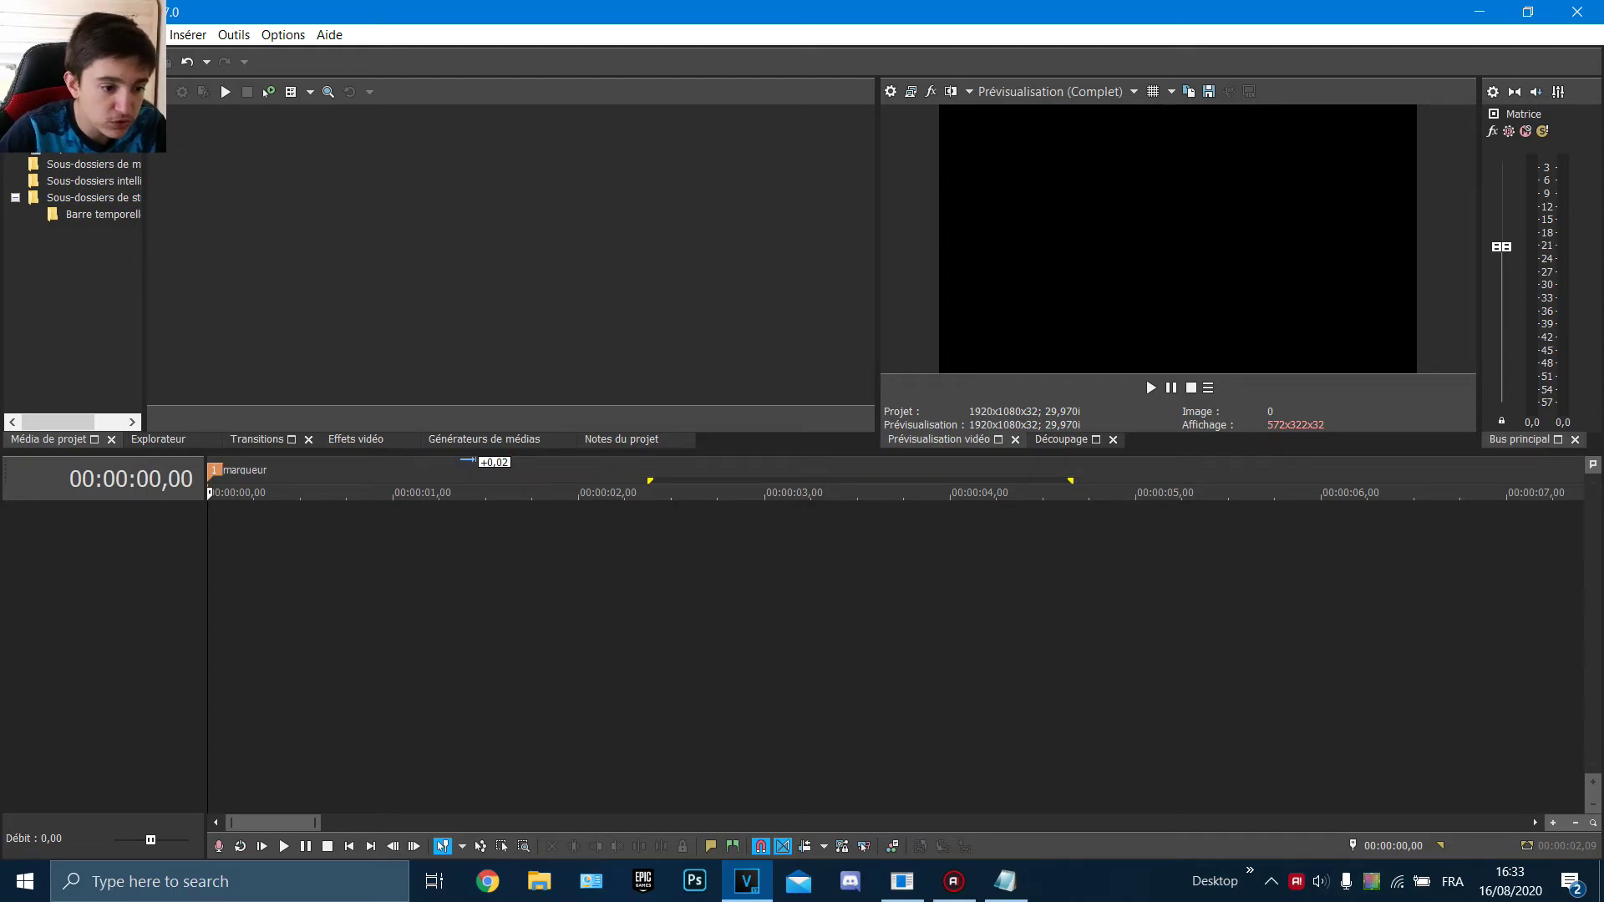
{"action": "mouse_move", "coordinate": [214, 469]}
{"action": "left_mouse_down"}
{"action": "mouse_move", "coordinate": [696, 470]}
{"action": "mouse_move", "coordinate": [588, 469]}
{"action": "left_mouse_up"}
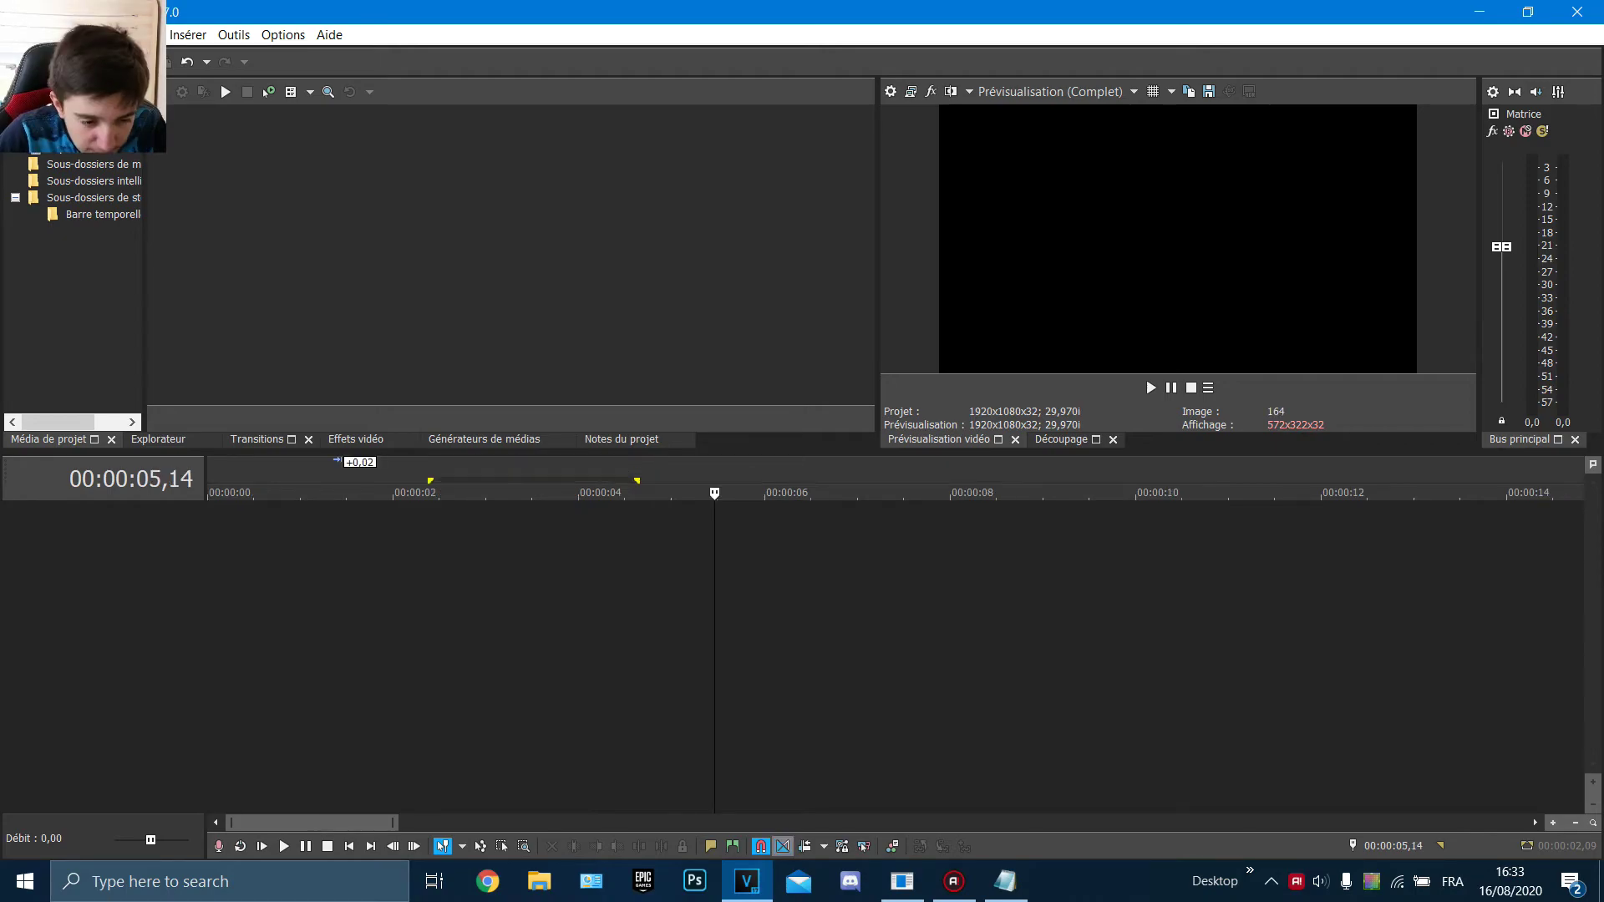
Switch snapping off and on again, and move the clip at 00:00:05,14 back against the end of the last split piece
{"action": "key", "text": "F8"}
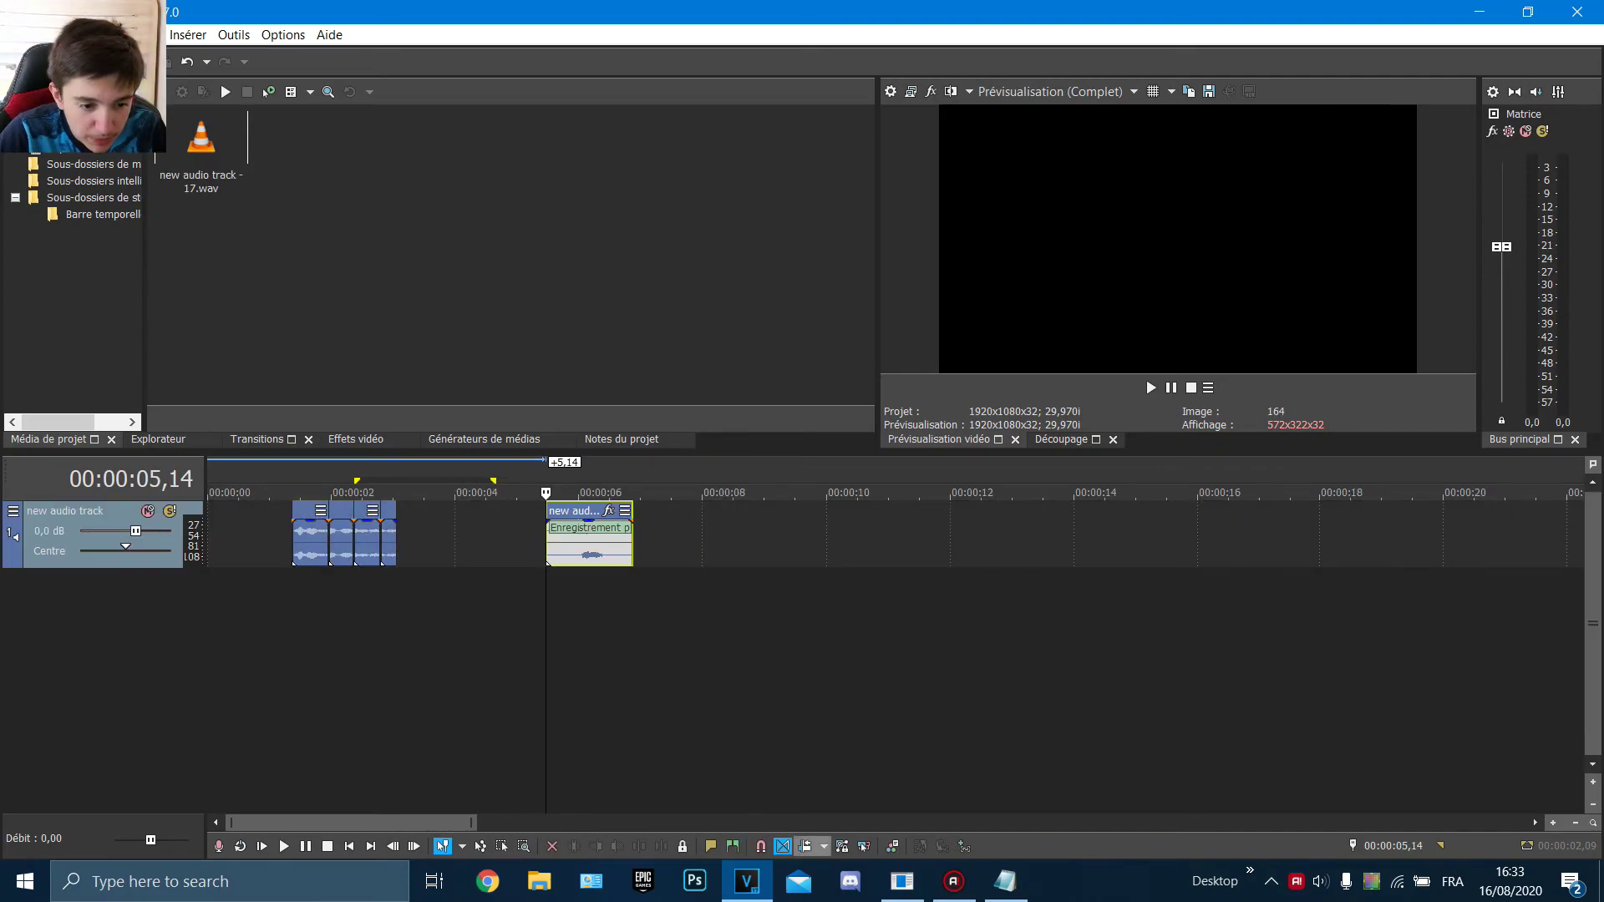
{"action": "key", "text": "F8"}
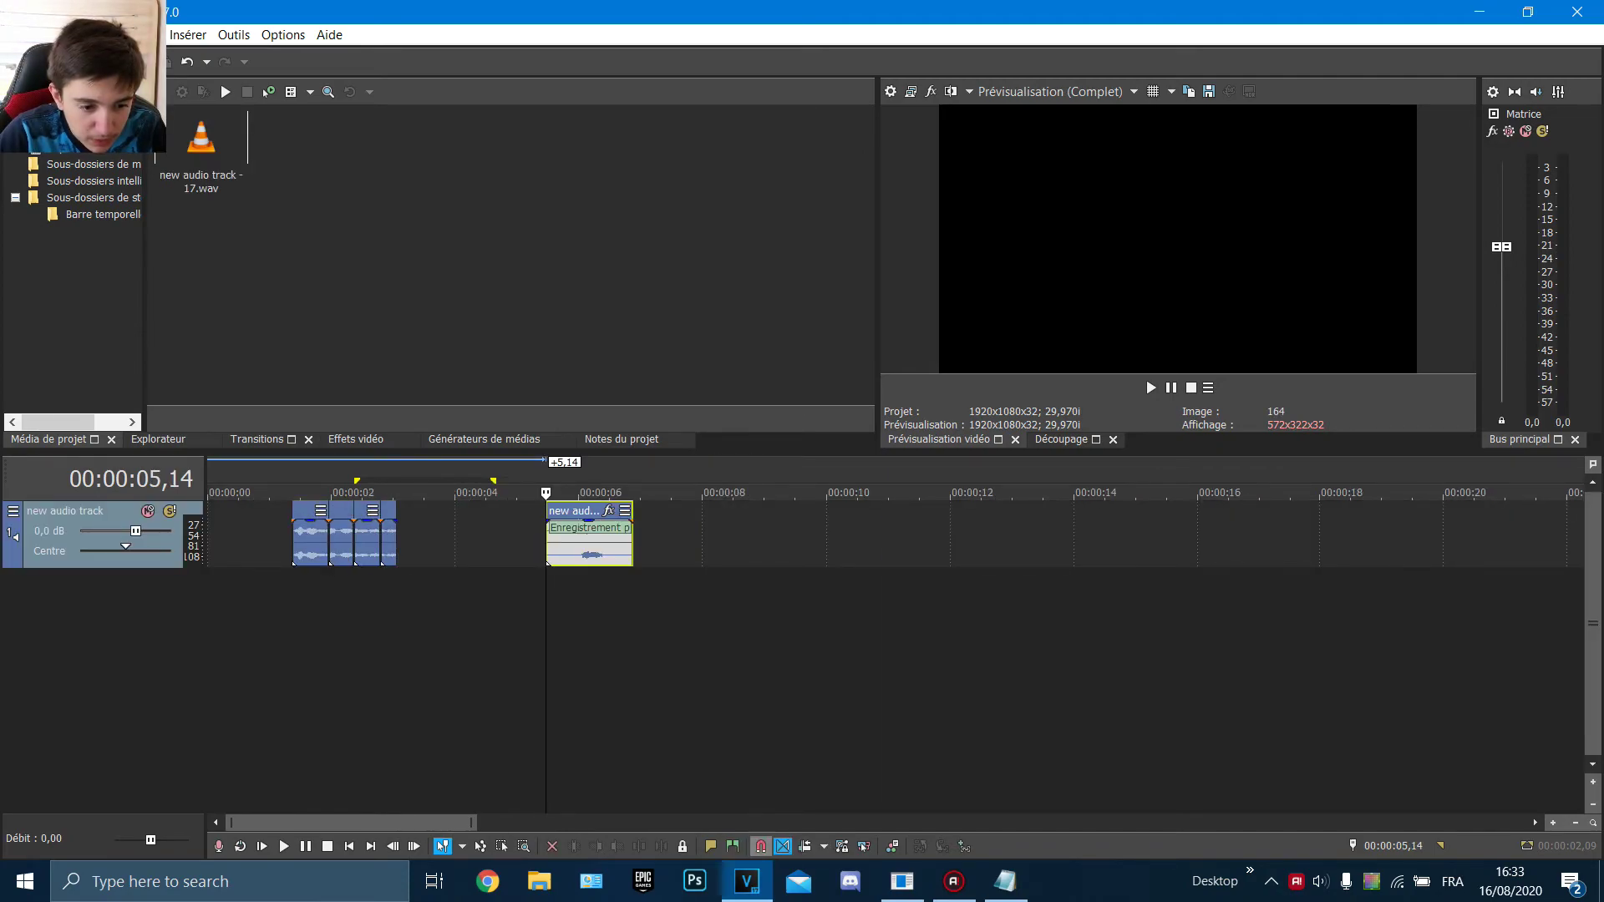
{"action": "left_click_drag", "start_coordinate": [589, 543], "coordinate": [439, 543]}
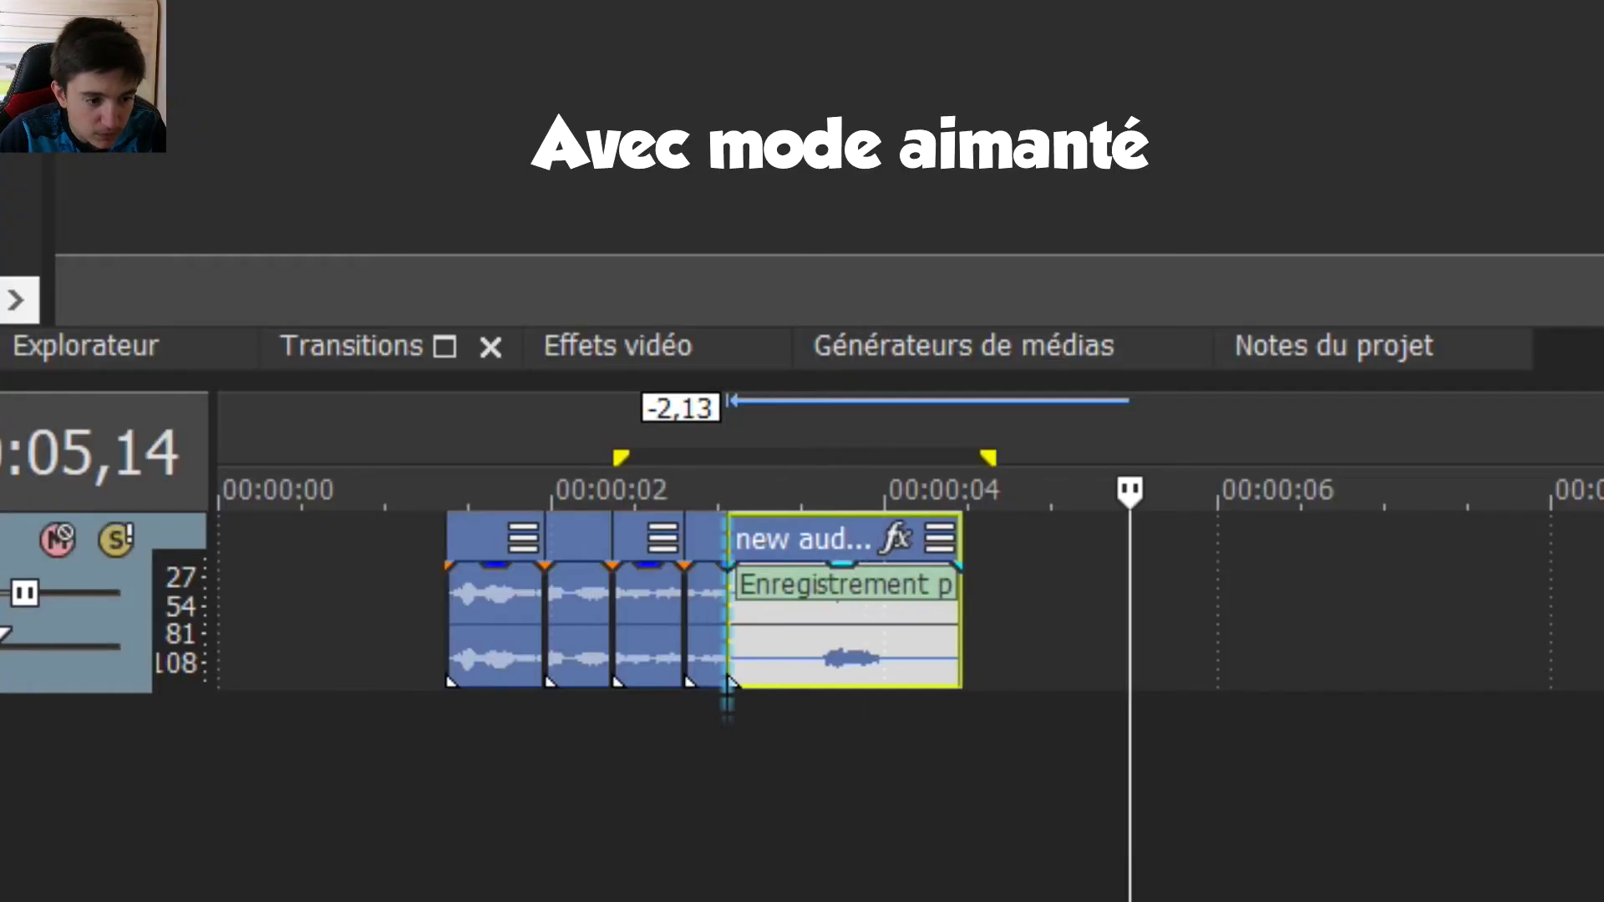
Place the moved clip about 0,02 after the last split piece with snapping off, and set the cursor at 00:00:03,03
{"action": "mouse_move", "coordinate": [844, 539]}
{"action": "left_mouse_down"}
{"action": "mouse_move", "coordinate": [870, 538]}
{"action": "mouse_move", "coordinate": [842, 539]}
{"action": "mouse_move", "coordinate": [856, 538]}
{"action": "left_mouse_up"}
{"action": "left_click_drag", "start_coordinate": [444, 538], "coordinate": [440, 538]}
{"action": "left_click_drag", "start_coordinate": [868, 539], "coordinate": [879, 539]}
{"action": "left_click", "coordinate": [836, 551]}
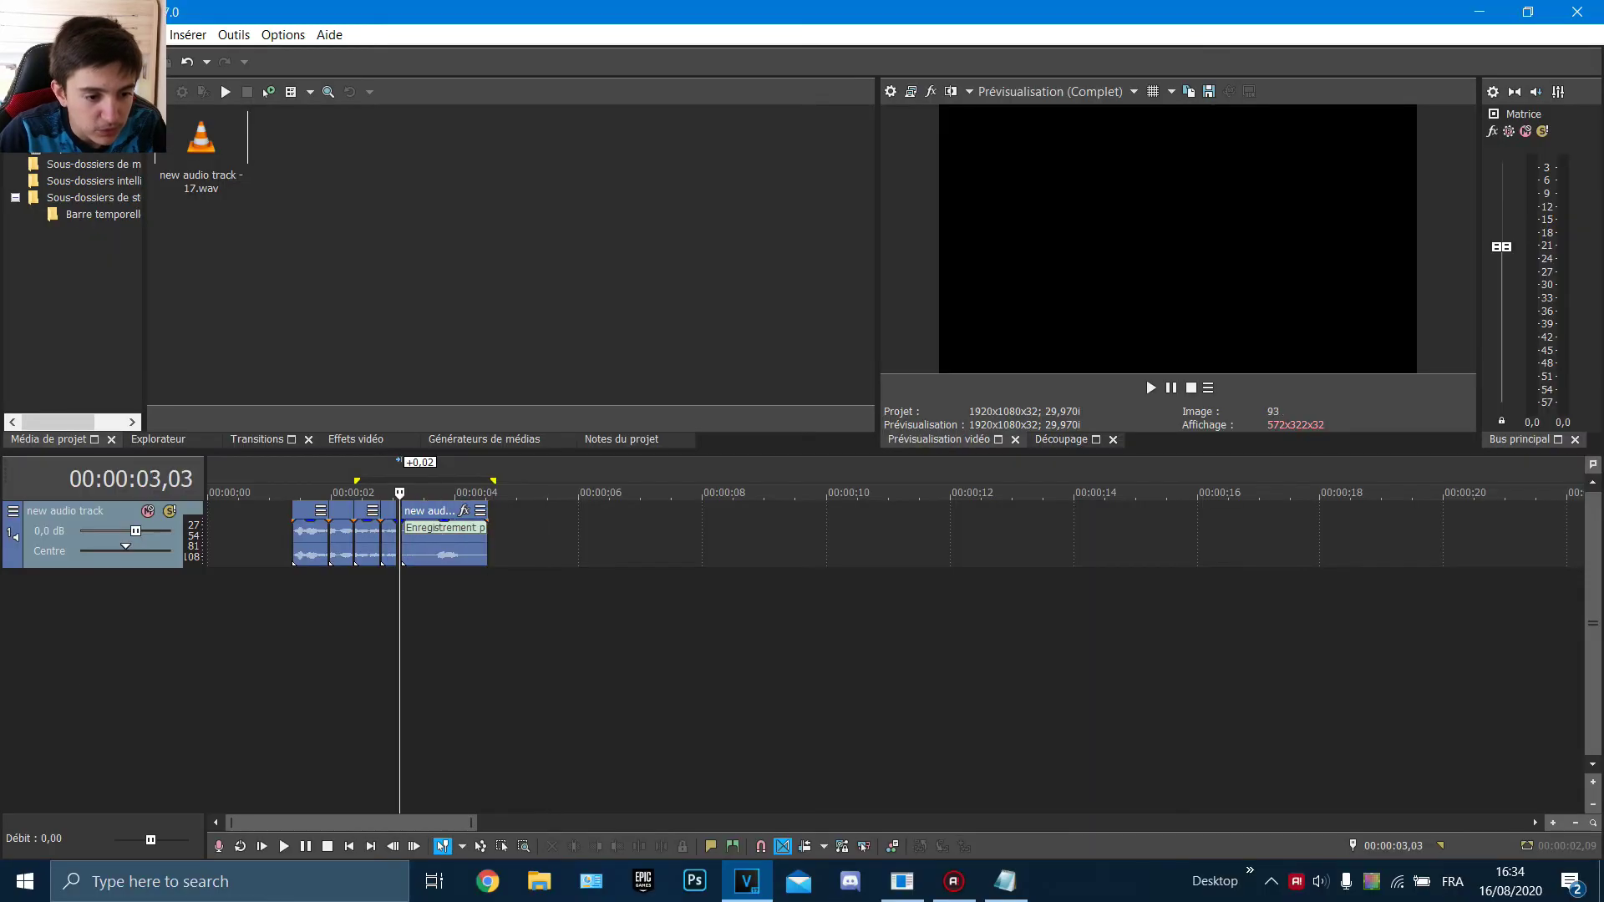
Zoom in on the junction between the clips, move the following clip by -0,02 without snapping, and inspect the gap
{"action": "scroll", "coordinate": [836, 551], "scroll_direction": "up", "scroll_amount": 9}
{"action": "left_click_drag", "start_coordinate": [1086, 543], "coordinate": [764, 543]}
{"action": "scroll", "coordinate": [764, 543], "scroll_direction": "up", "scroll_amount": 4}
{"action": "scroll", "coordinate": [885, 565], "scroll_direction": "up", "scroll_amount": 2}
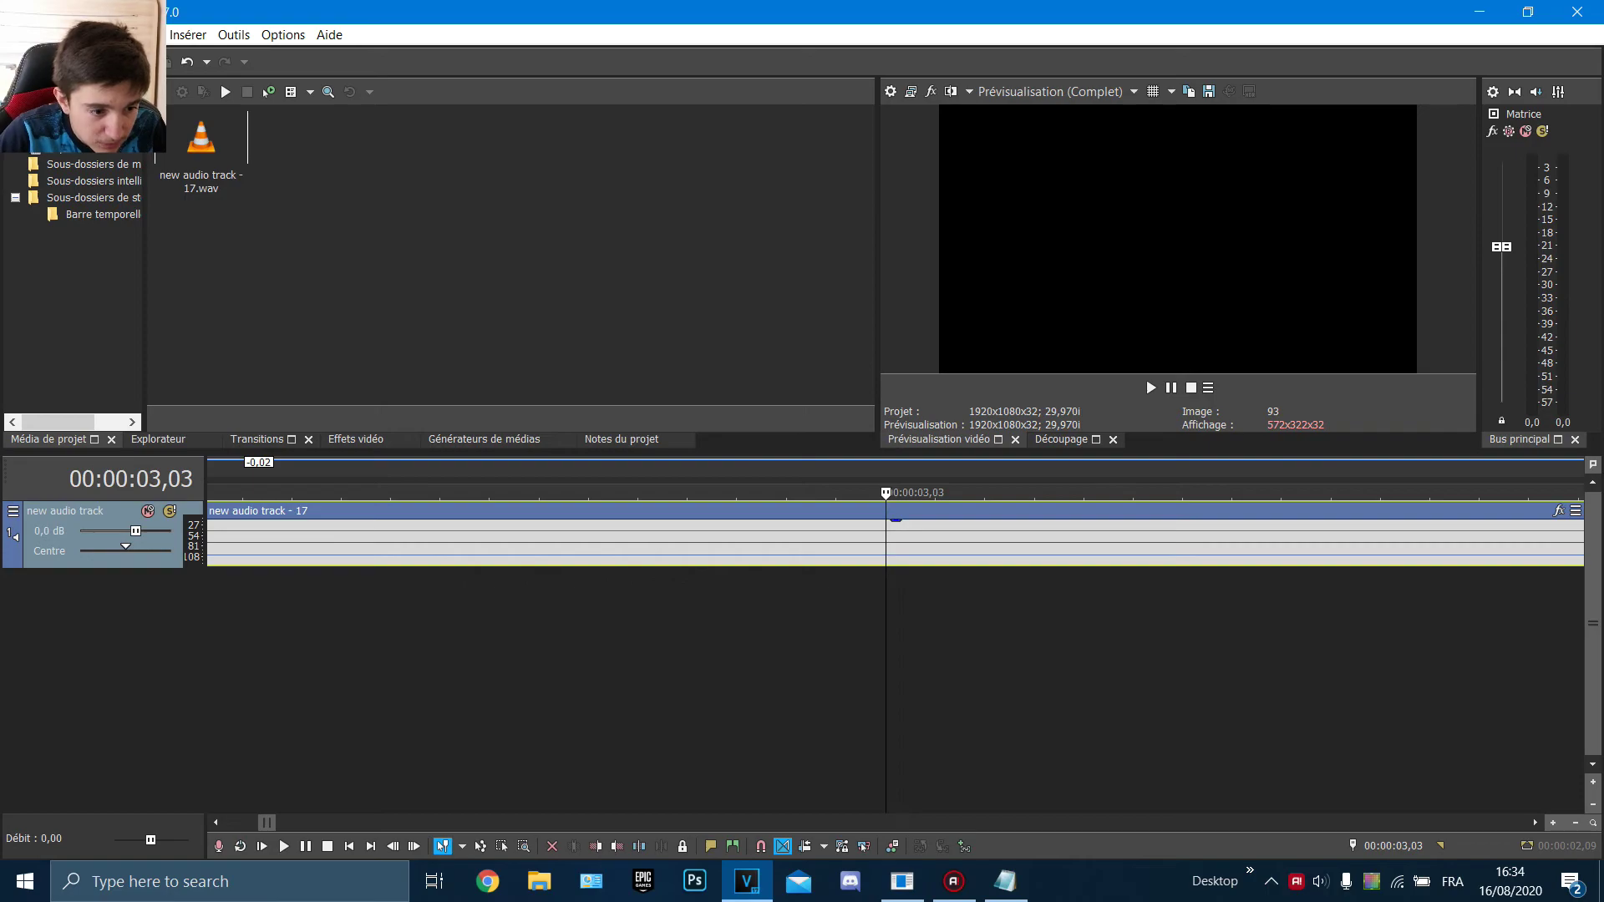
{"action": "scroll", "coordinate": [886, 565], "scroll_direction": "down", "scroll_amount": 2}
{"action": "scroll", "coordinate": [885, 564], "scroll_direction": "down", "scroll_amount": 10}
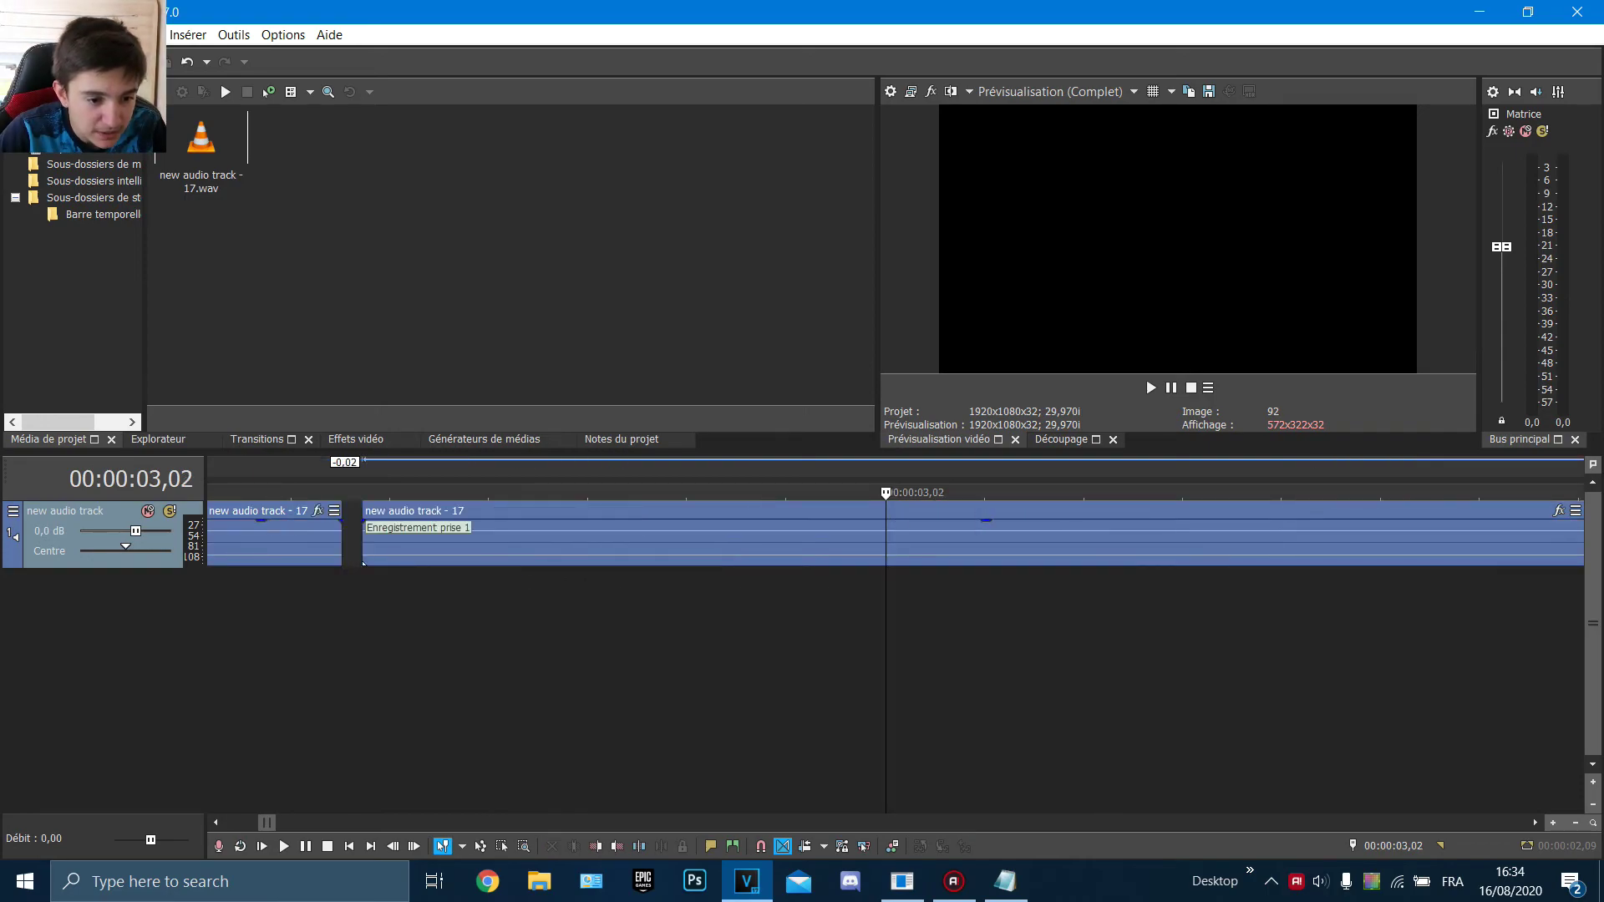